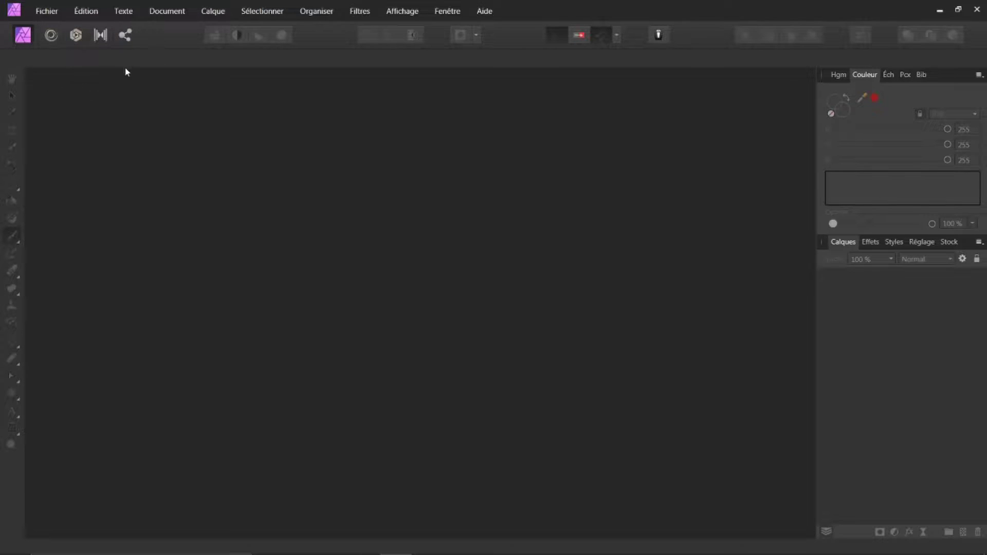
Hide the main toolbar and show it again.
click(416, 13)
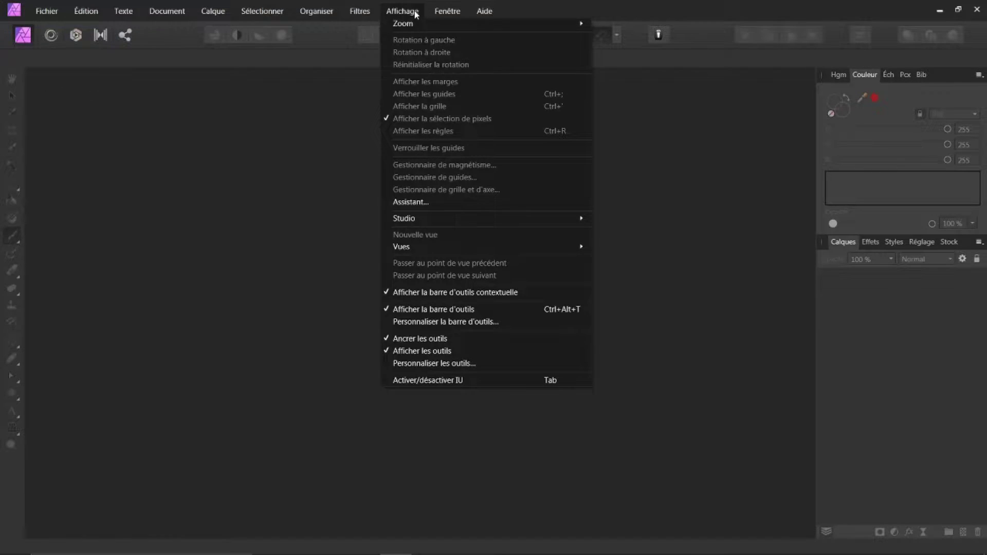
click(401, 310)
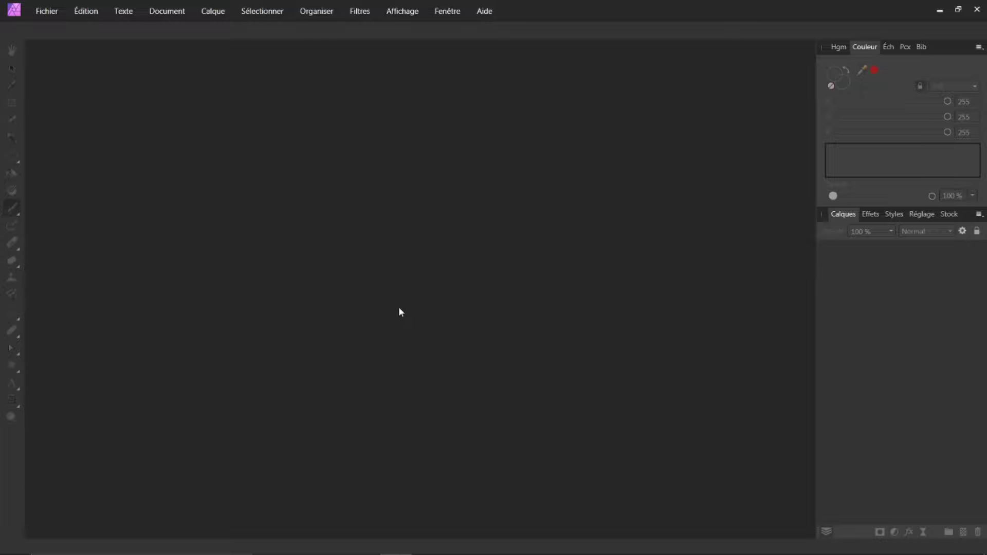
click(403, 12)
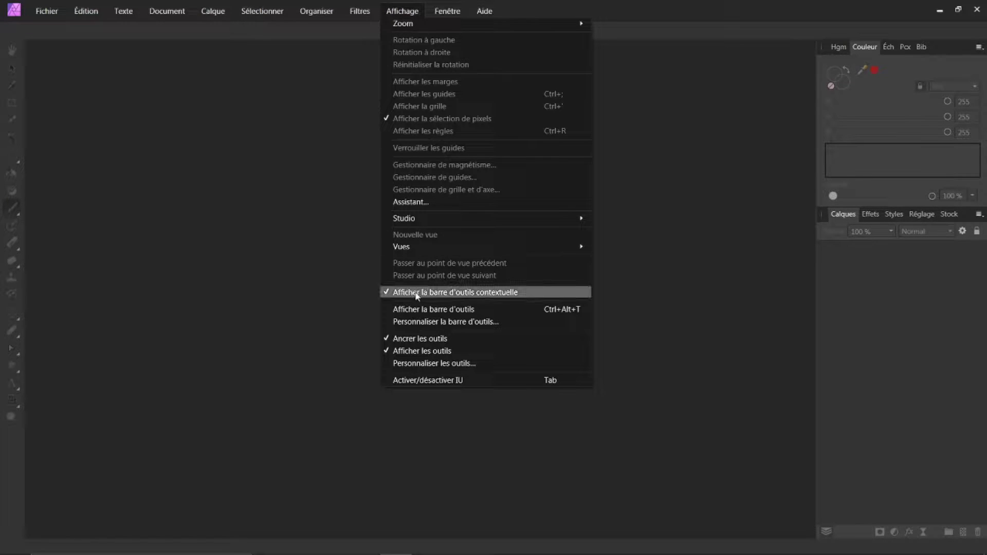
click(403, 310)
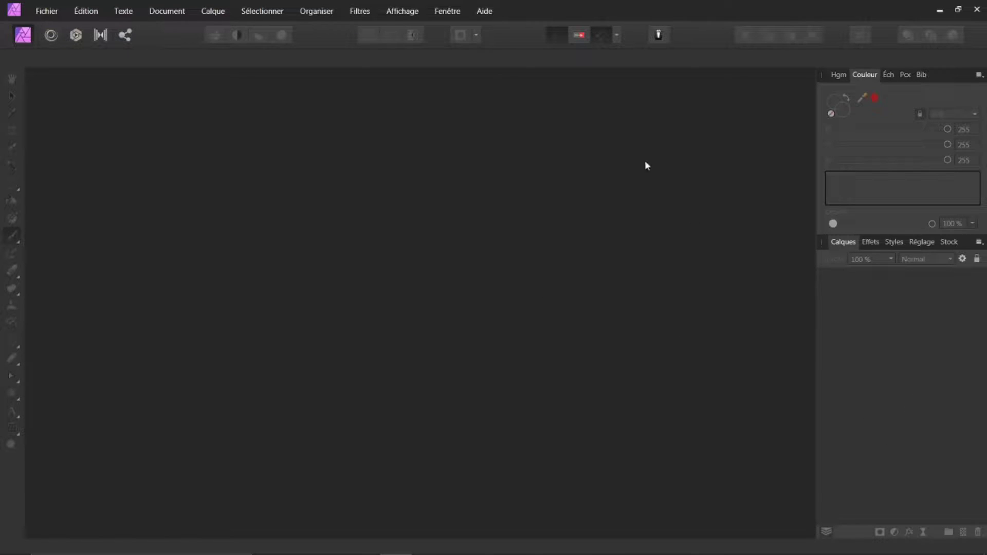
Show the Navigateur studio panel and dock it beneath the Calques panel.
click(399, 13)
mouse_move(453, 218)
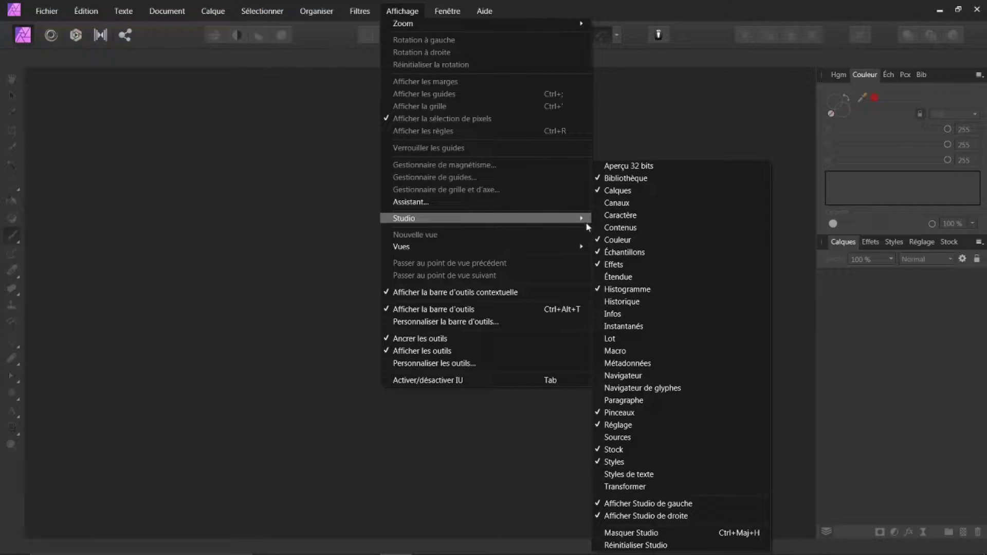
click(622, 379)
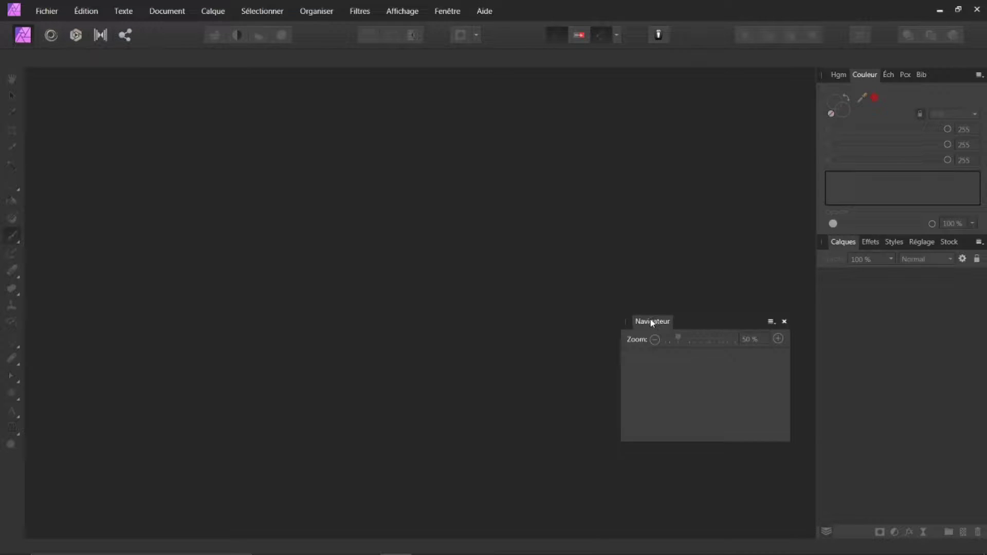
drag(650, 321, 802, 323)
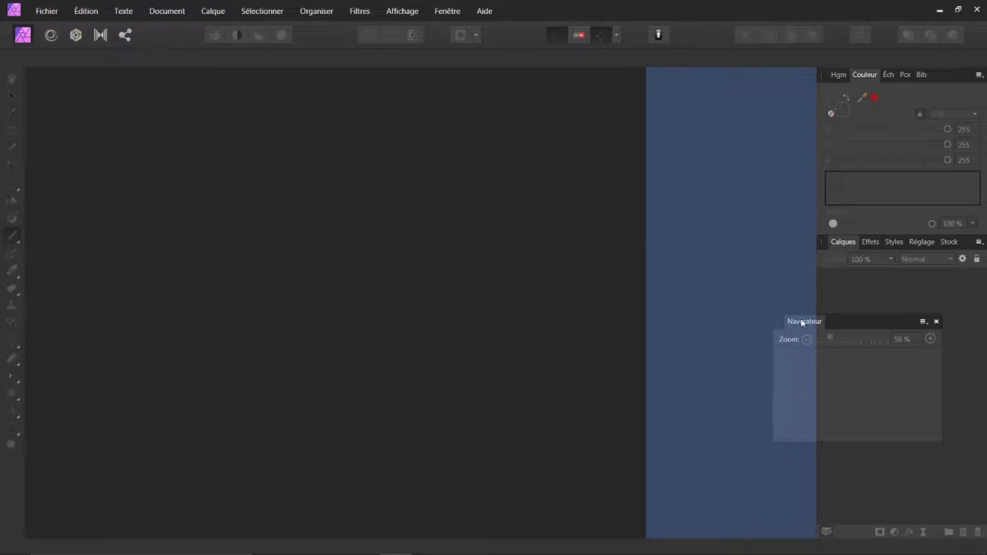
drag(803, 323, 851, 525)
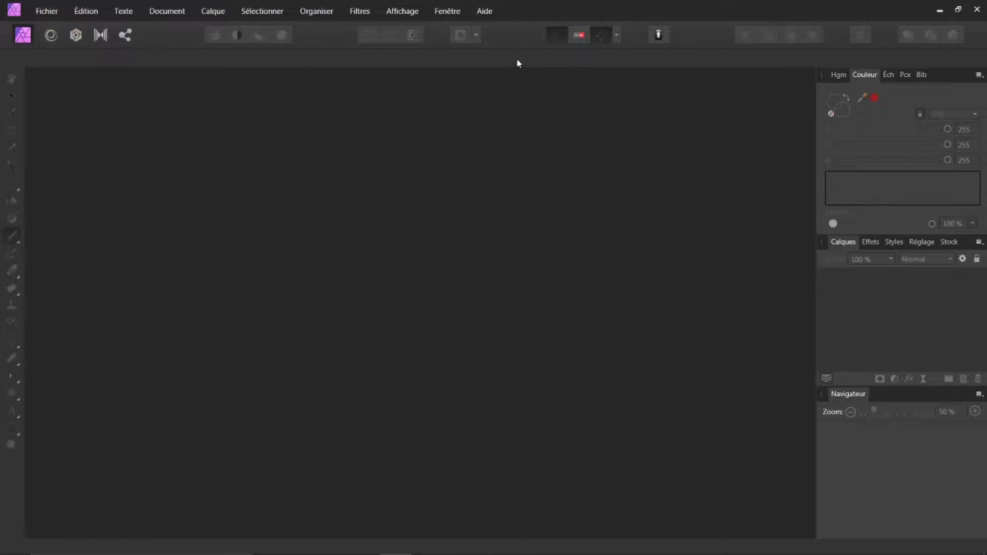
Show the Historique studio panel, dock it in the same group as Couleur, and bring Couleur back to the front.
click(410, 12)
mouse_move(461, 222)
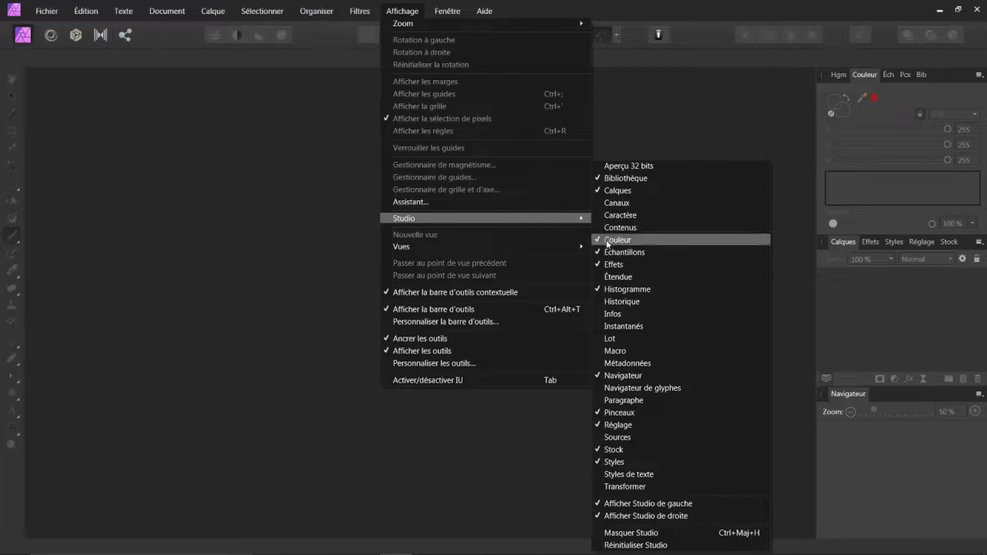
click(610, 303)
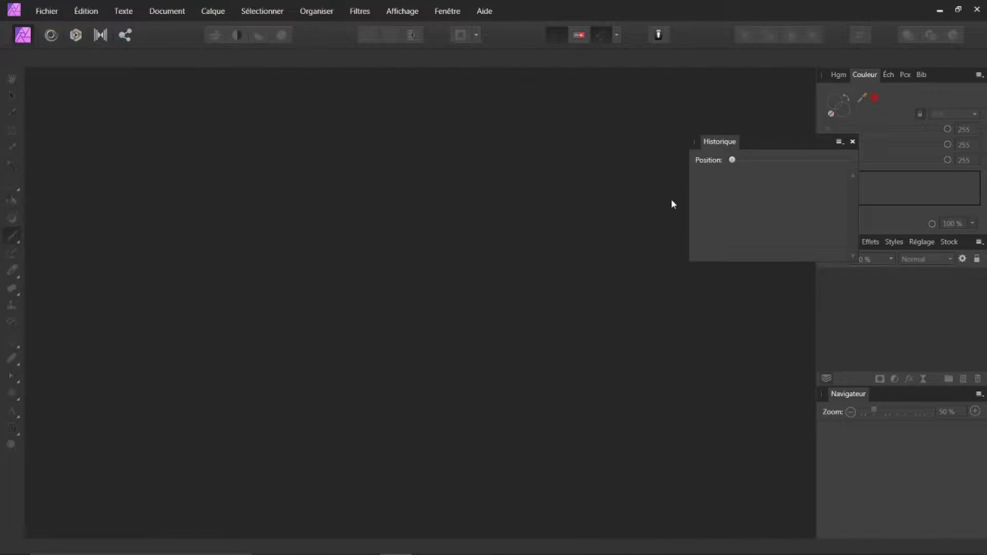
drag(719, 145, 935, 80)
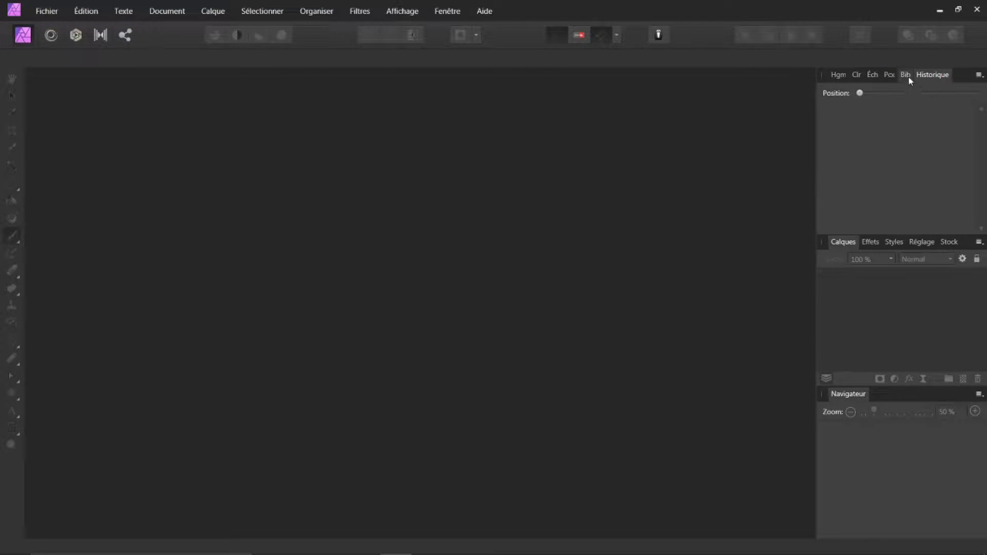
click(856, 76)
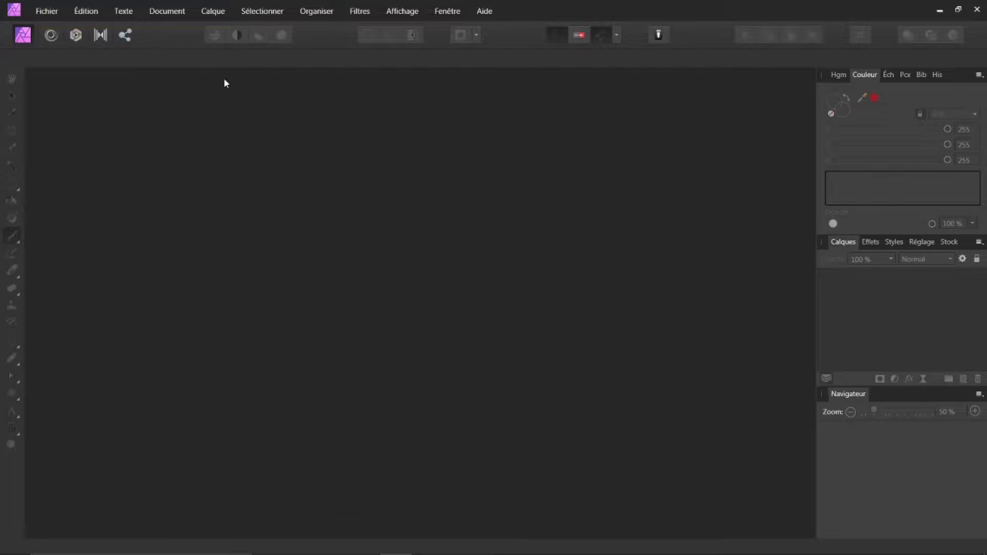
Open the recent image girl-3629674_1920.jpg.
click(46, 12)
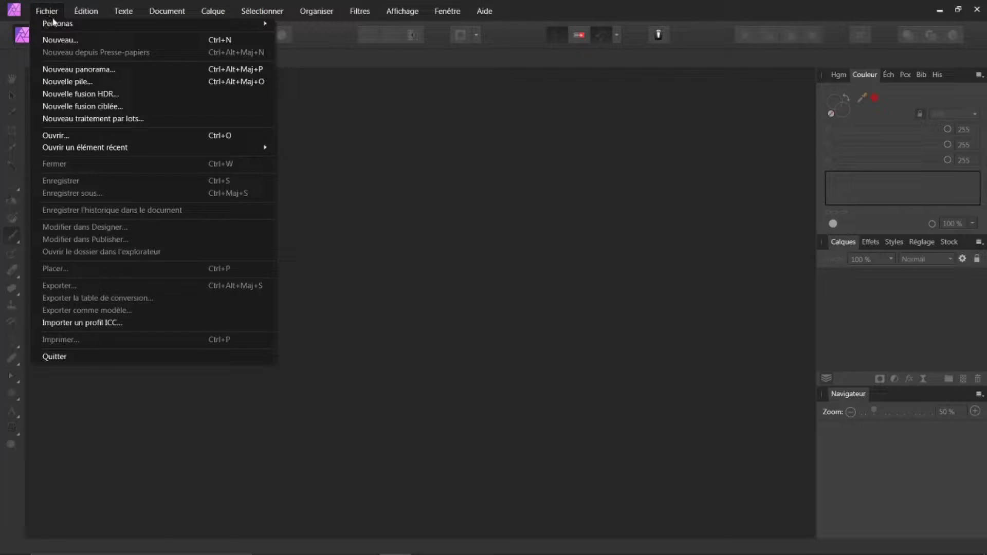
mouse_move(119, 144)
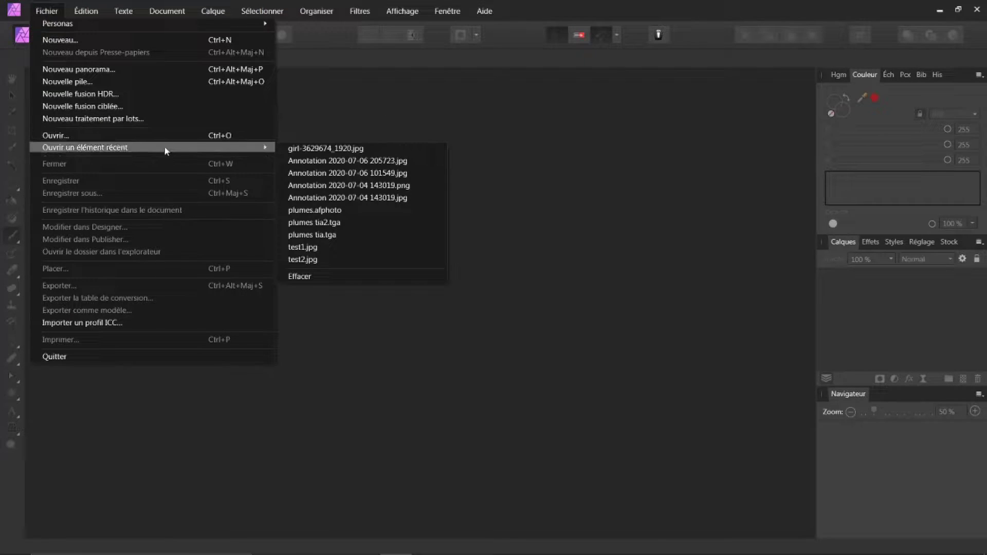
click(301, 150)
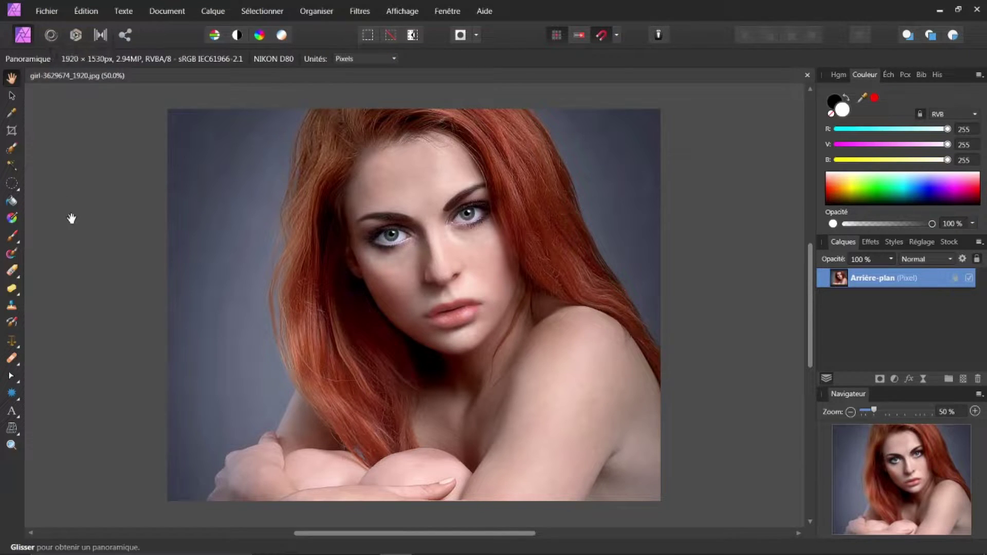
Switch to the Liquify Persona and turn off the grid over the photo.
click(51, 35)
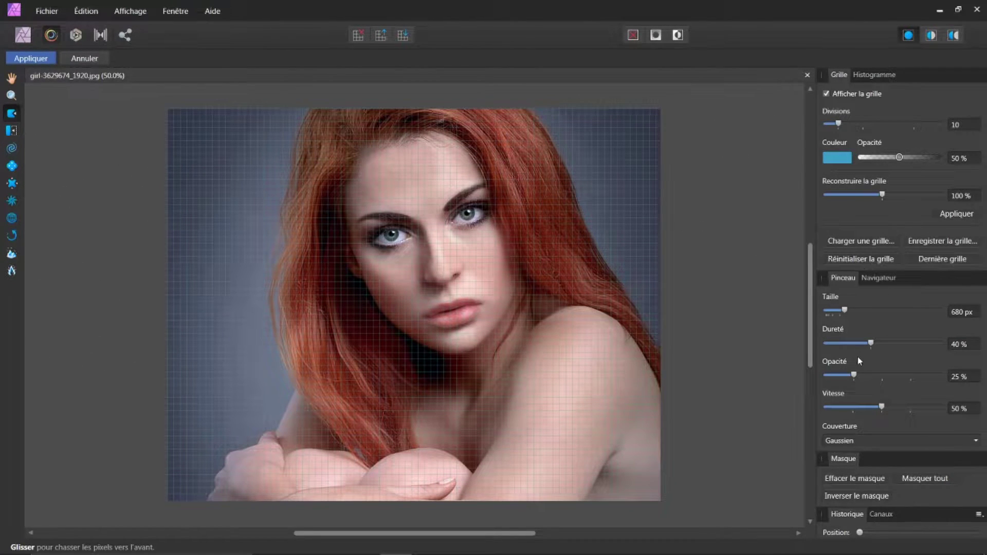
click(826, 94)
click(826, 93)
click(826, 94)
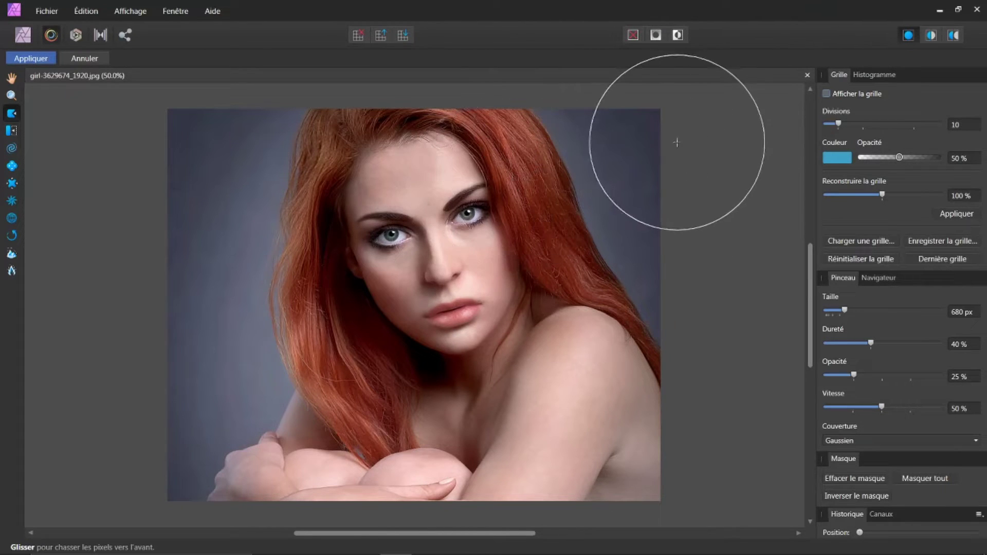
click(826, 94)
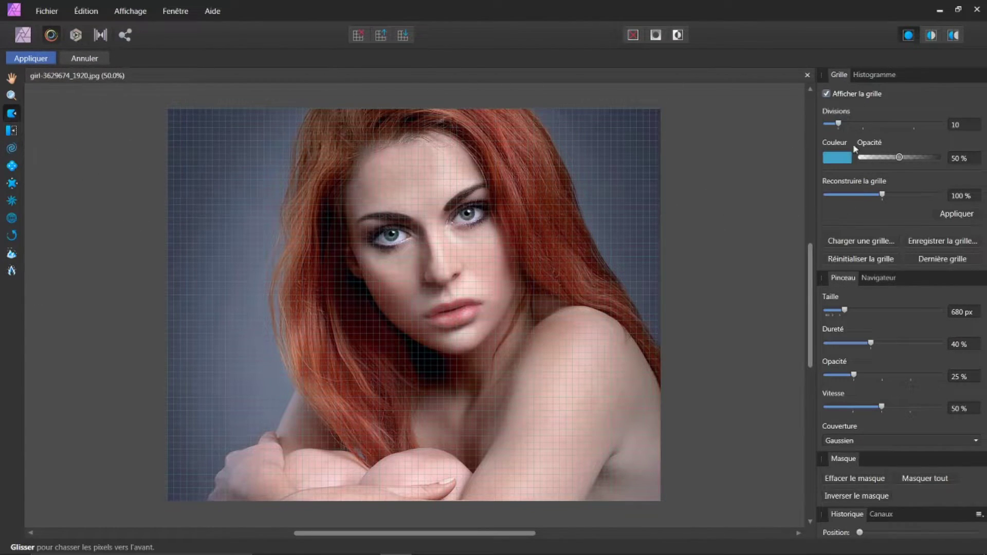
click(826, 94)
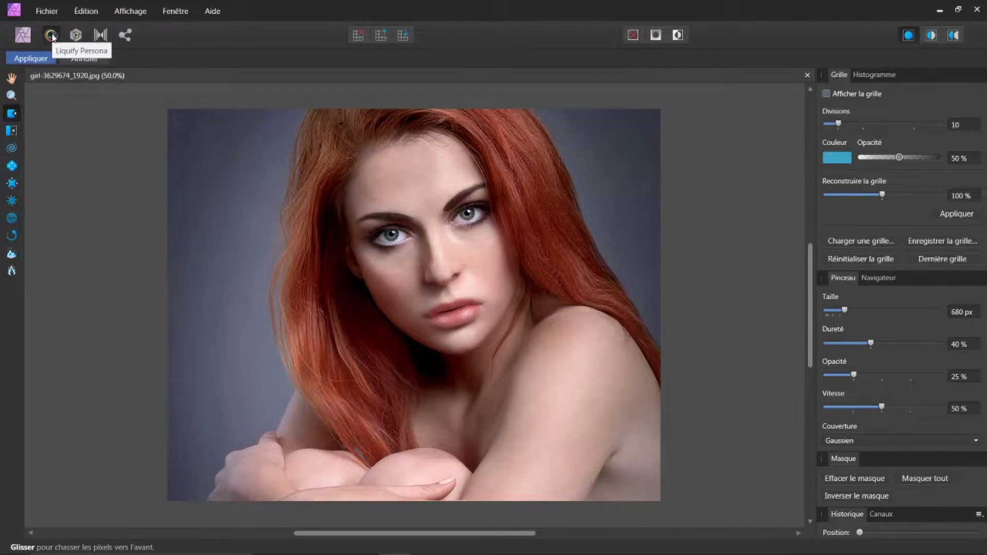
Freeze the woman's shoulder and whole face with a 256 px Liquify Freeze brush.
click(12, 254)
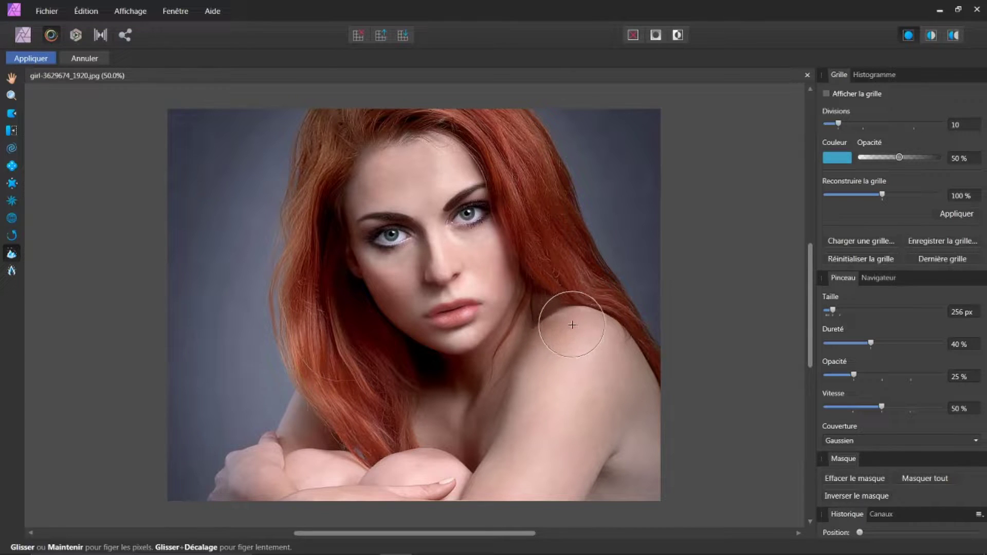
mouse_move(547, 333)
mouse_down()
mouse_move(594, 338)
mouse_move(583, 330)
mouse_move(573, 328)
mouse_move(616, 354)
mouse_move(658, 426)
mouse_up()
mouse_move(631, 391)
mouse_down()
mouse_move(578, 335)
mouse_move(537, 312)
mouse_move(565, 330)
mouse_up()
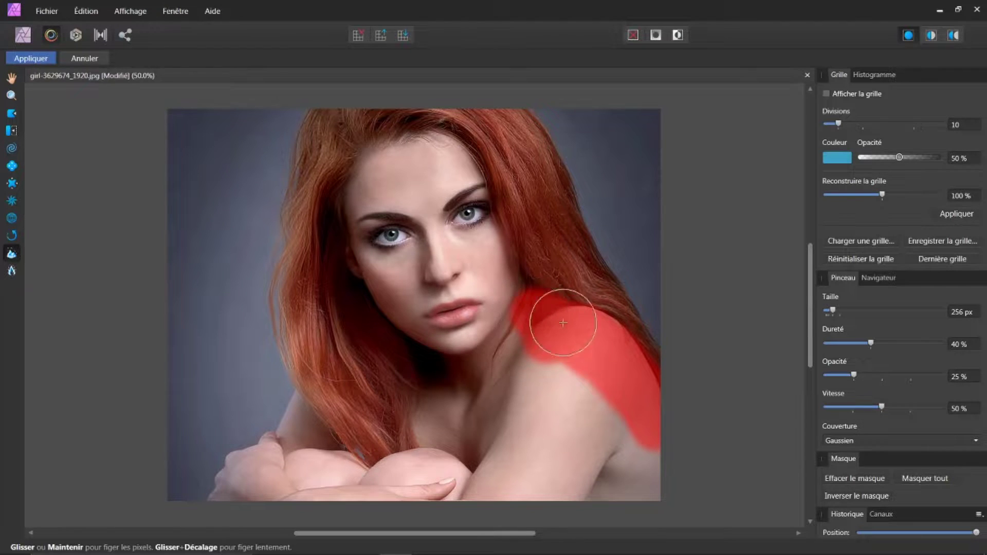
mouse_move(438, 166)
mouse_down()
mouse_move(488, 263)
mouse_move(483, 317)
mouse_move(495, 307)
mouse_move(473, 332)
mouse_move(437, 333)
mouse_move(406, 309)
mouse_move(374, 248)
mouse_move(376, 168)
mouse_move(417, 151)
mouse_move(418, 206)
mouse_move(448, 296)
mouse_move(446, 214)
mouse_move(399, 218)
mouse_up()
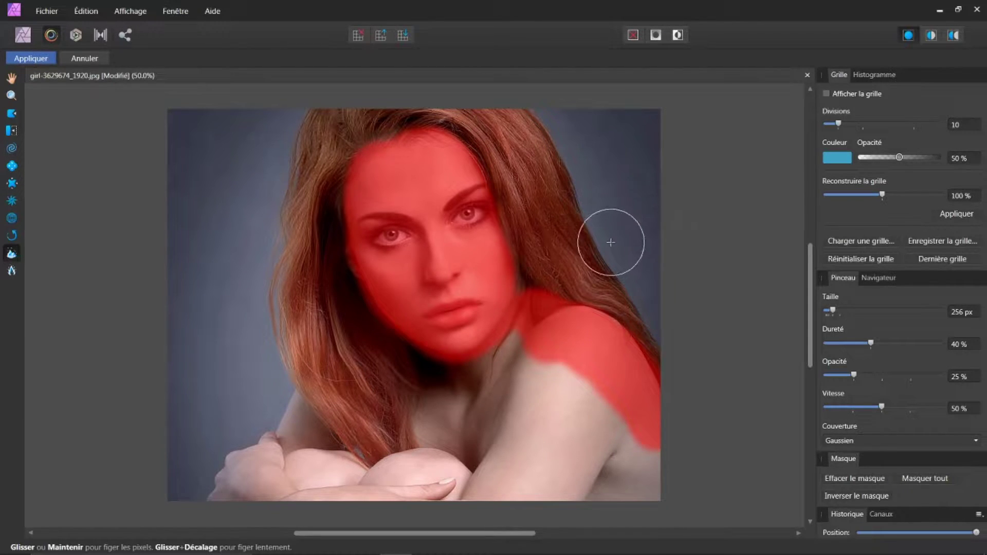
Push the hair beside the shoulder outward with a 391 px Liquify Push Forward brush.
click(11, 114)
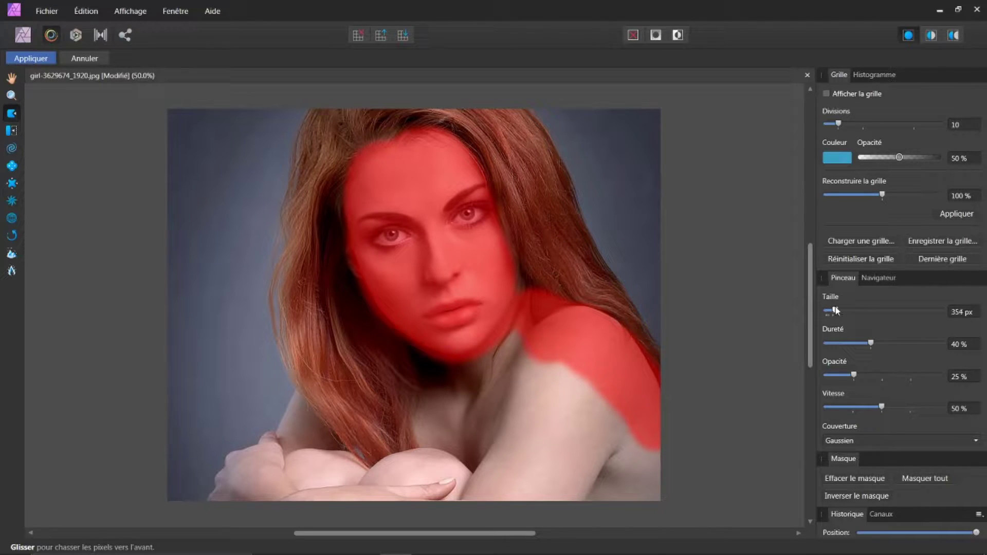
drag(836, 310, 837, 310)
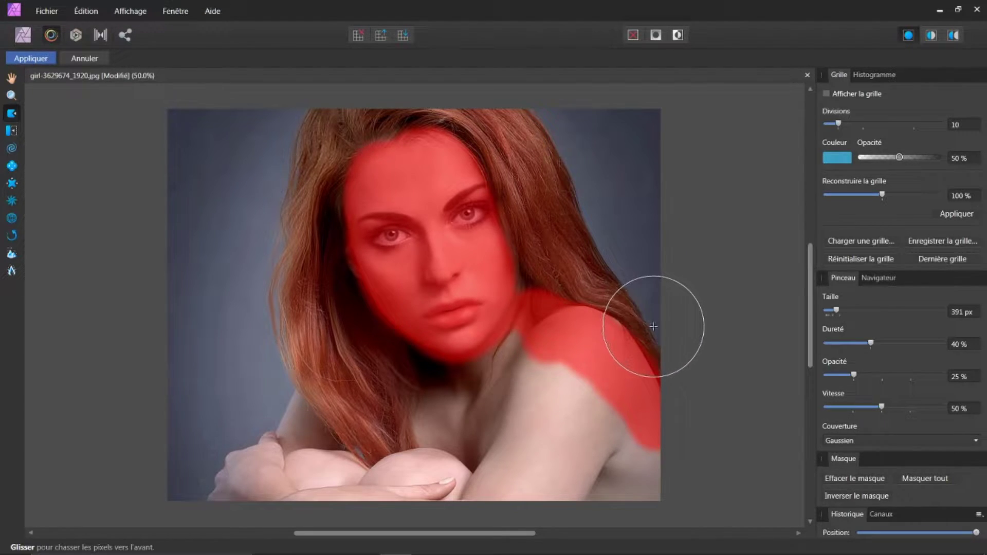
drag(634, 300, 641, 299)
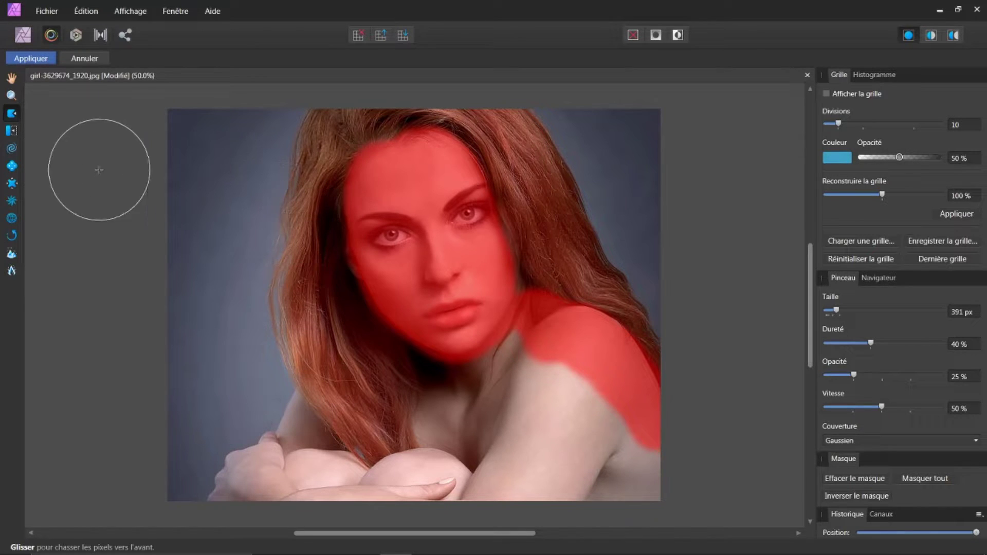
Freeze the arm area below the hair on the photo's left side with a 256 px brush.
click(11, 254)
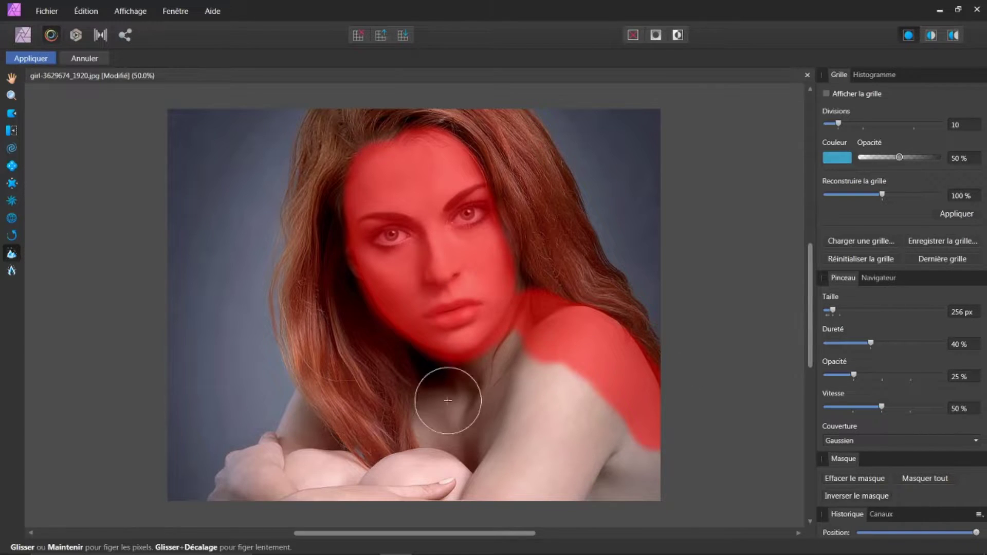
mouse_move(307, 425)
mouse_down()
mouse_move(283, 407)
mouse_move(275, 418)
mouse_move(291, 431)
mouse_up()
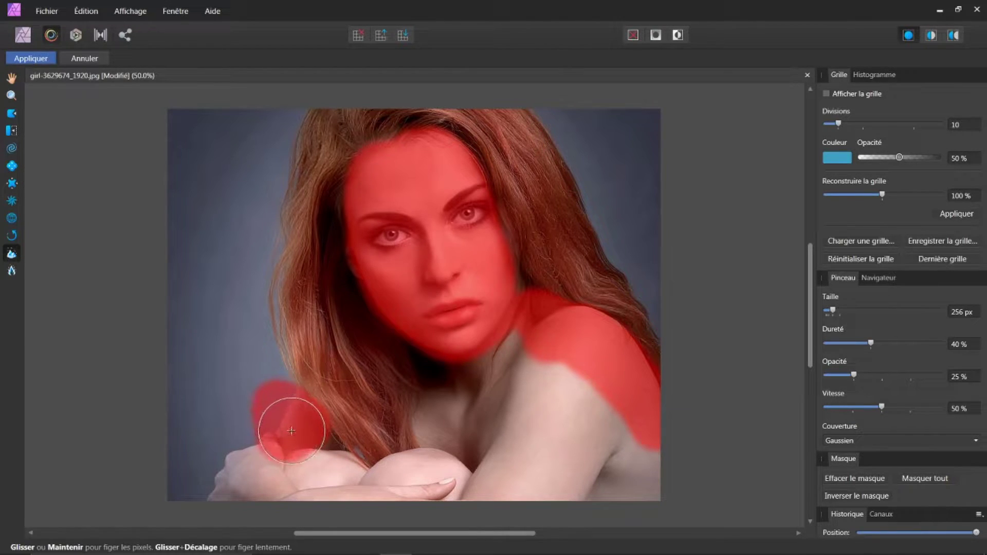
Push the hair's edge above the newly frozen arm and discard all Liquify changes.
click(11, 113)
mouse_move(302, 364)
mouse_down()
mouse_move(281, 358)
mouse_move(292, 363)
mouse_move(278, 344)
mouse_move(293, 325)
mouse_move(297, 334)
mouse_move(282, 330)
mouse_move(271, 291)
mouse_move(286, 254)
mouse_move(273, 242)
mouse_move(293, 213)
mouse_move(284, 205)
mouse_move(276, 227)
mouse_move(294, 234)
mouse_up()
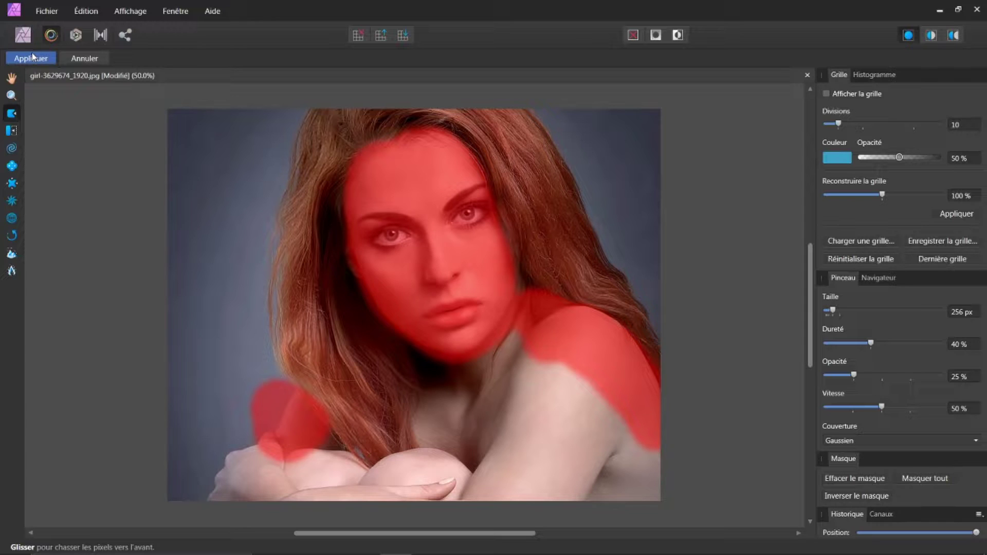
click(84, 59)
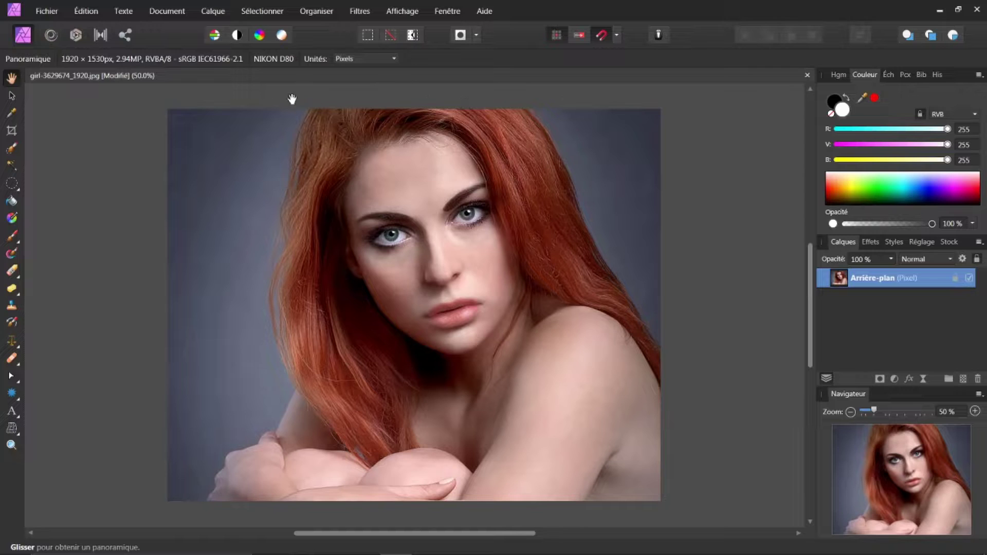
Flood-select the photo's background at 20 % tolerance, raise the tolerance to 35 %, and deselect.
click(12, 165)
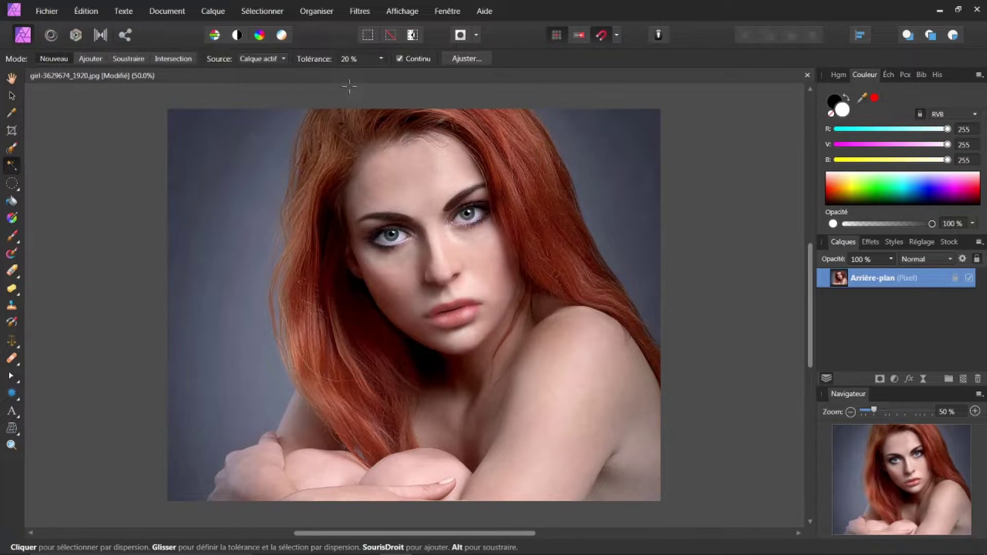
click(672, 141)
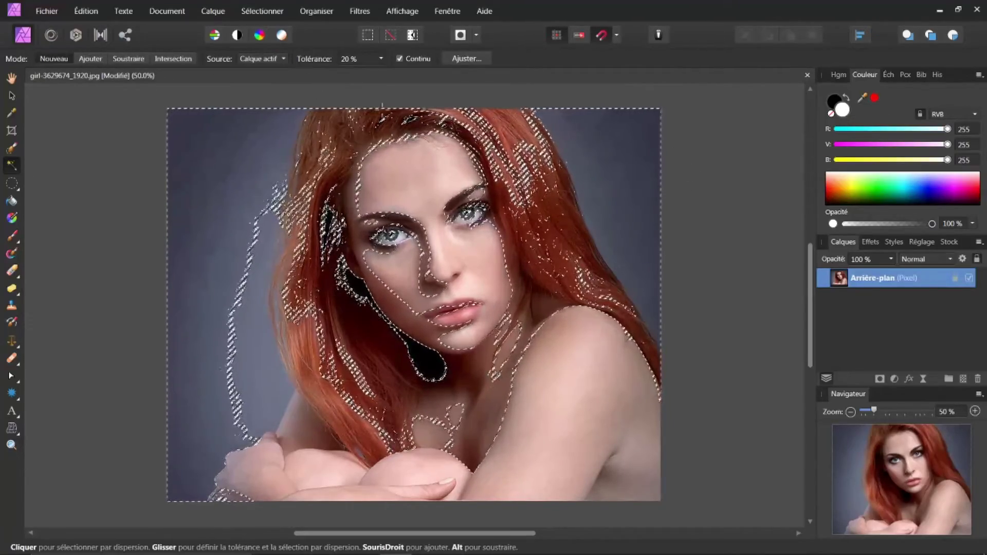
click(381, 58)
drag(381, 73, 434, 93)
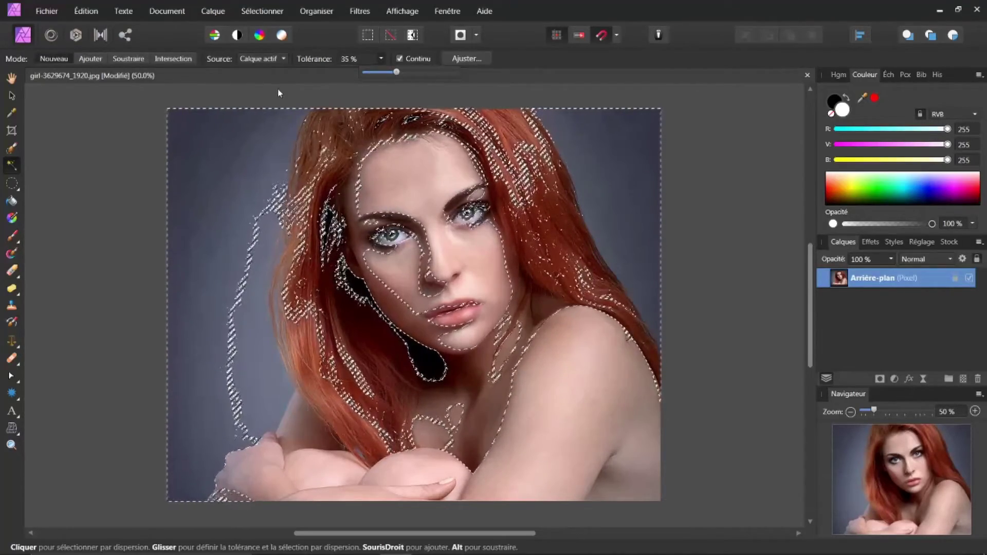
key(ctrl+d)
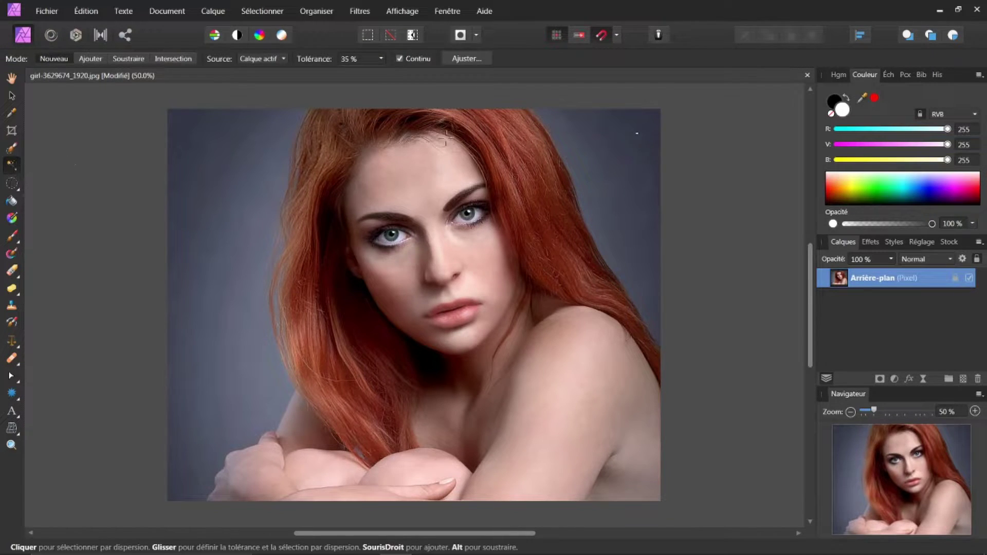
Set the Flood Select tolerance to 6 % and select the background area in the photo's upper-right corner.
drag(639, 136, 664, 130)
drag(308, 60, 329, 62)
click(704, 123)
drag(319, 63, 307, 54)
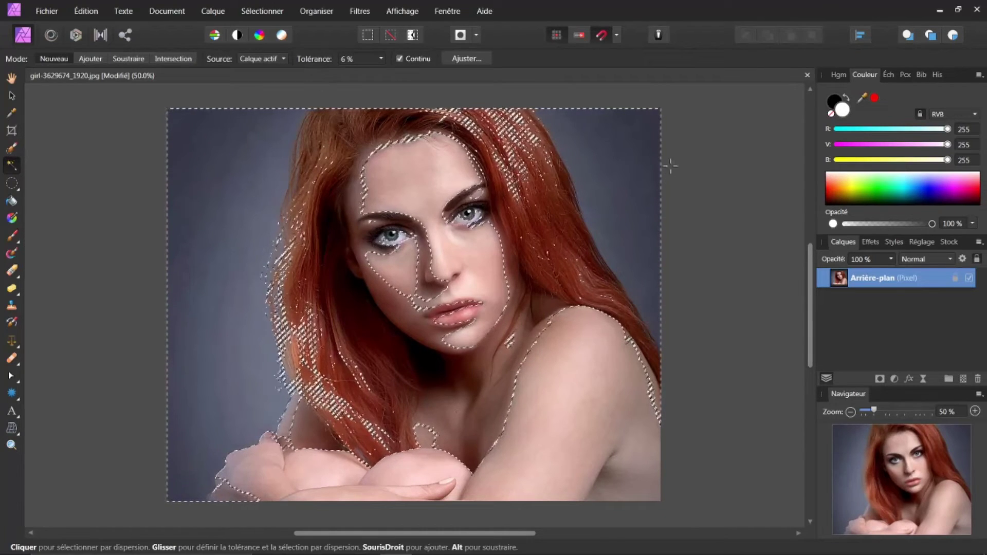
click(649, 129)
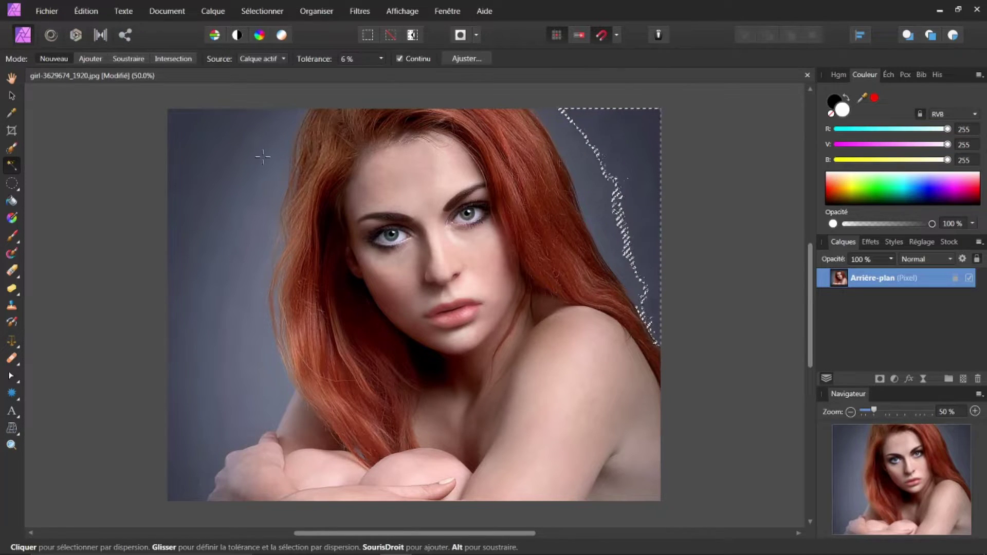
Flood-select different tones of the background on the photo's left side at 6 % tolerance.
click(188, 125)
click(227, 209)
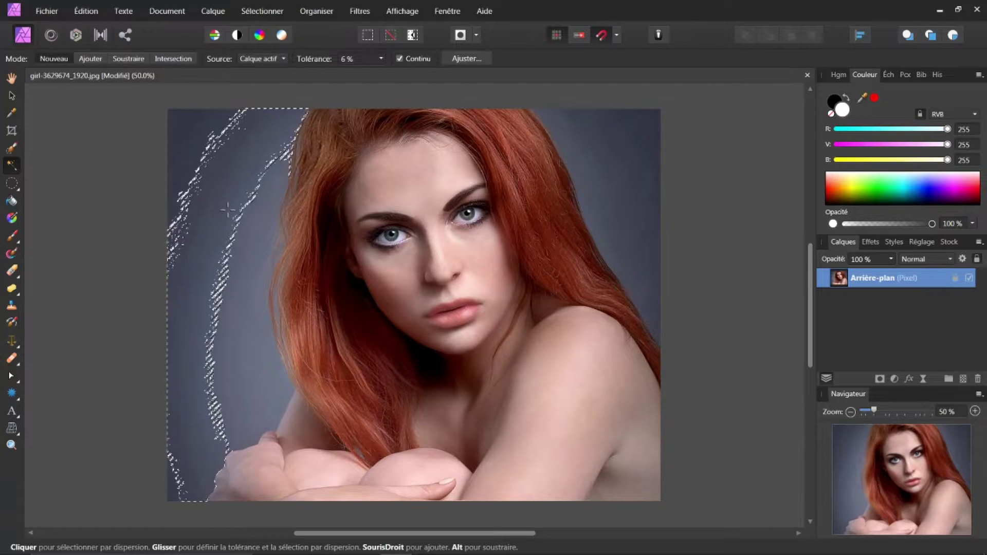
alt+click(202, 185)
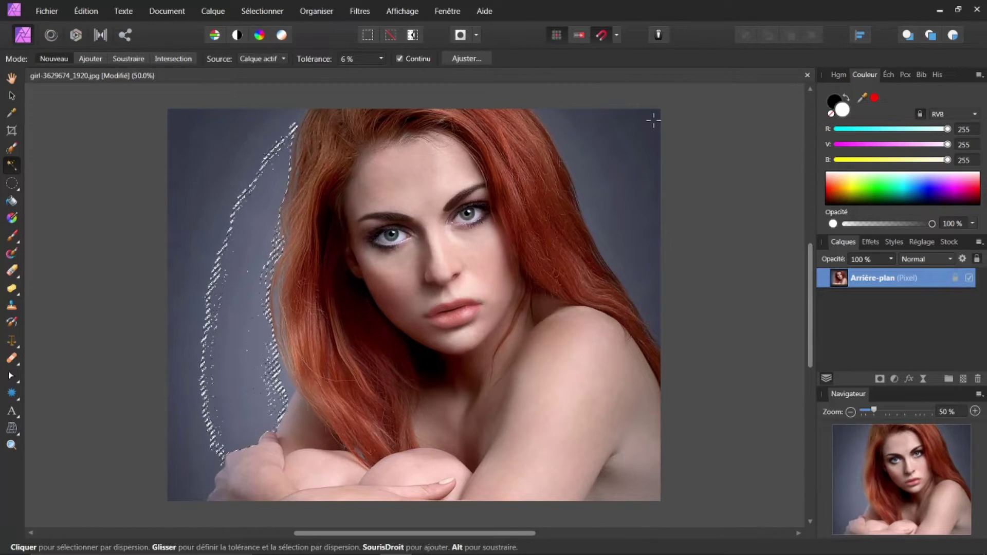
Flood-select the upper-right background at 3 % tolerance, reselect it at 4 % without the contiguous option, and deselect.
drag(646, 123, 628, 140)
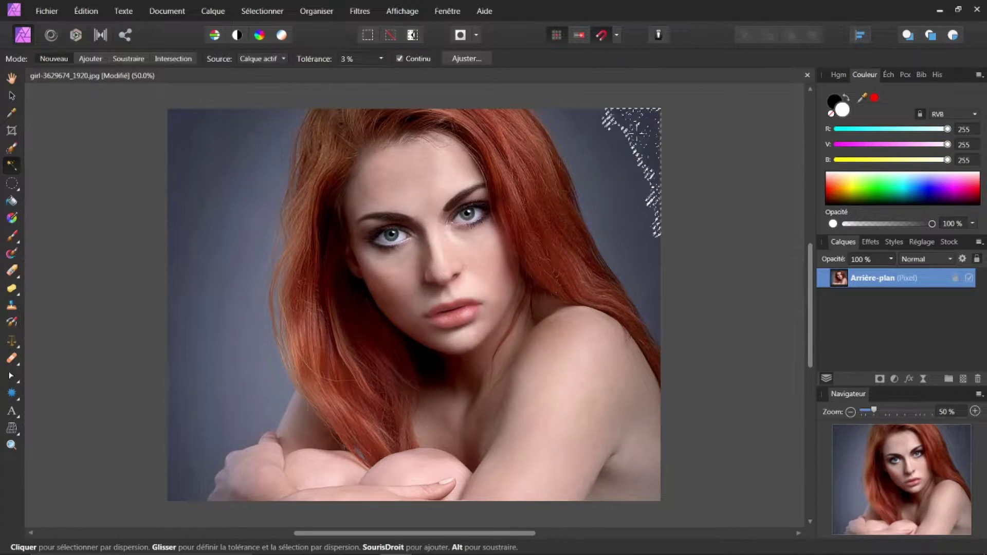
drag(621, 139, 637, 132)
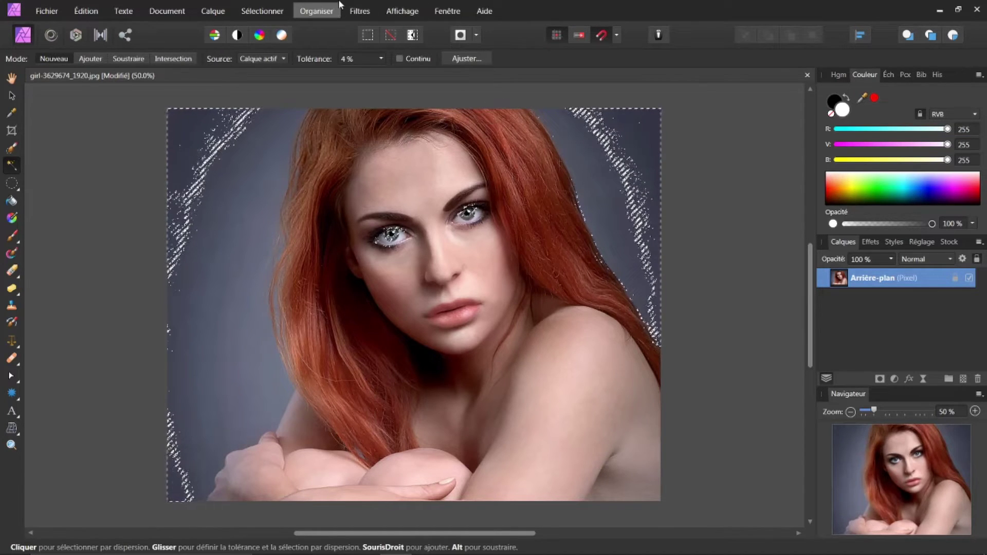
click(260, 11)
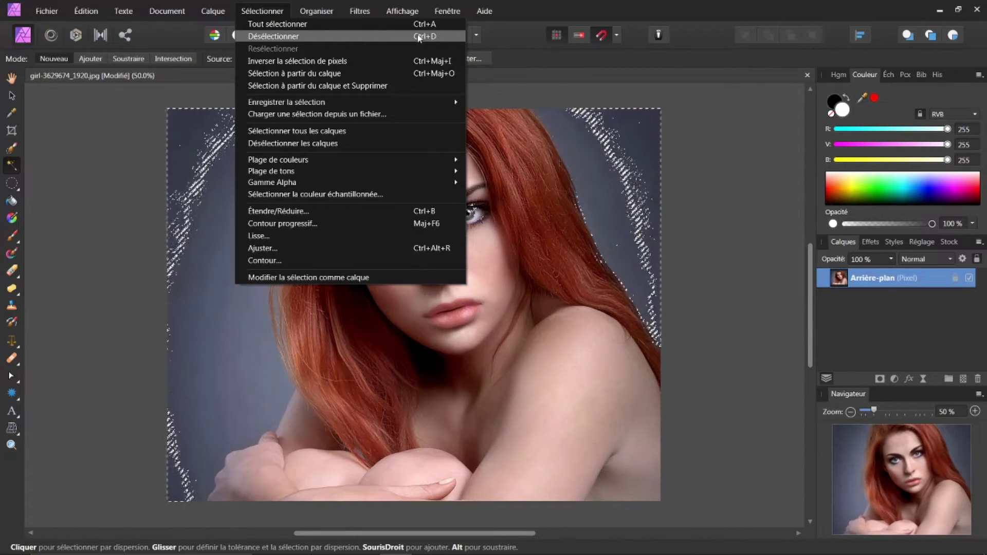
click(286, 39)
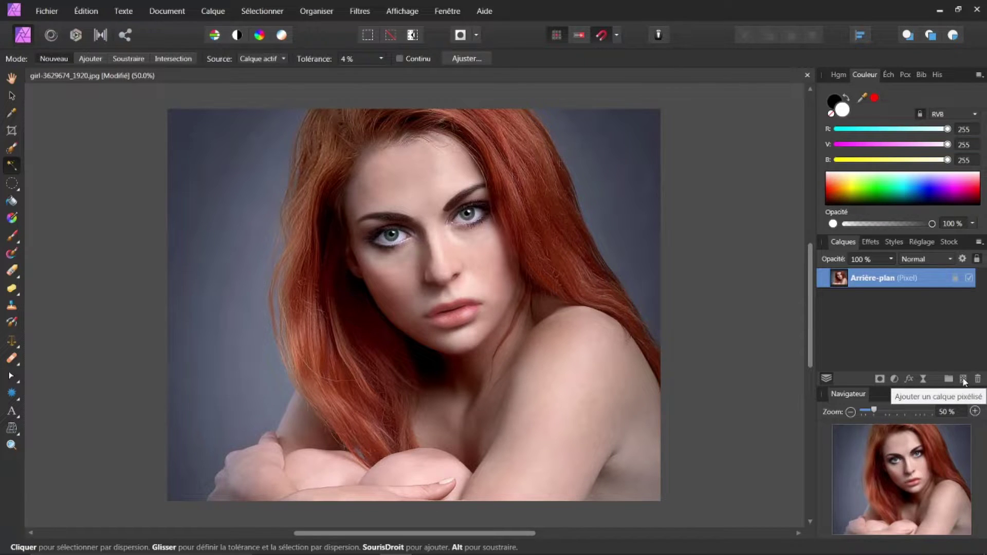
Add a pixel layer above the photo and display the colour controls as a wheel.
click(963, 379)
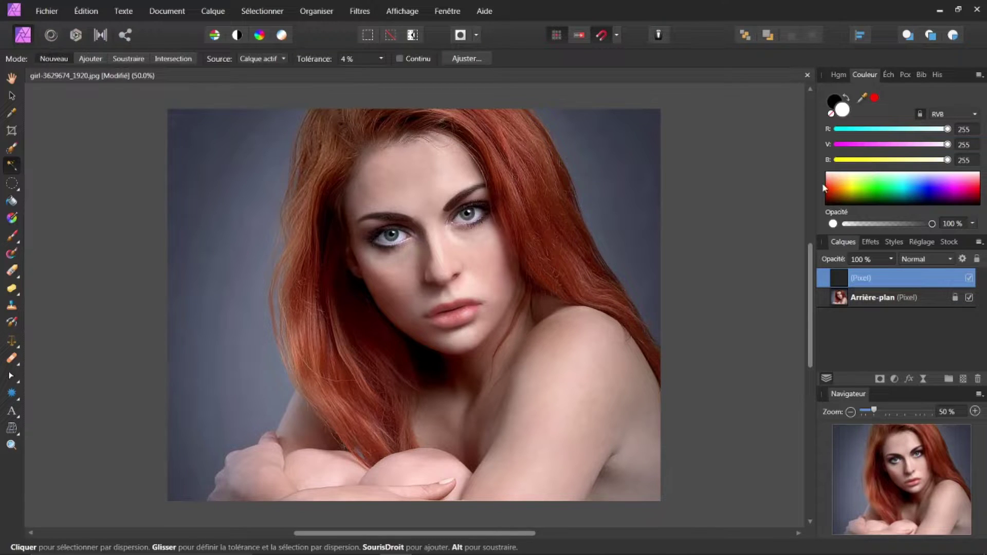
click(979, 76)
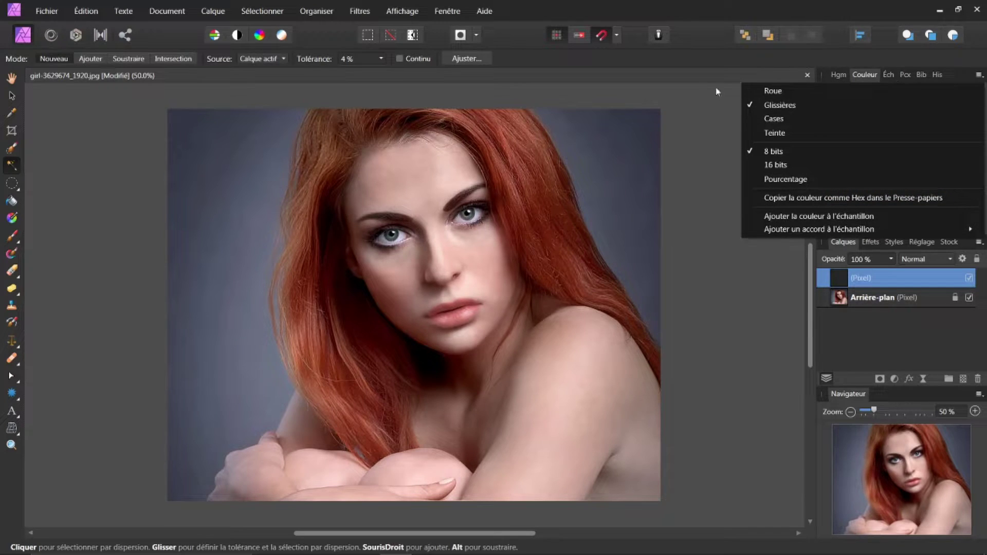
click(770, 93)
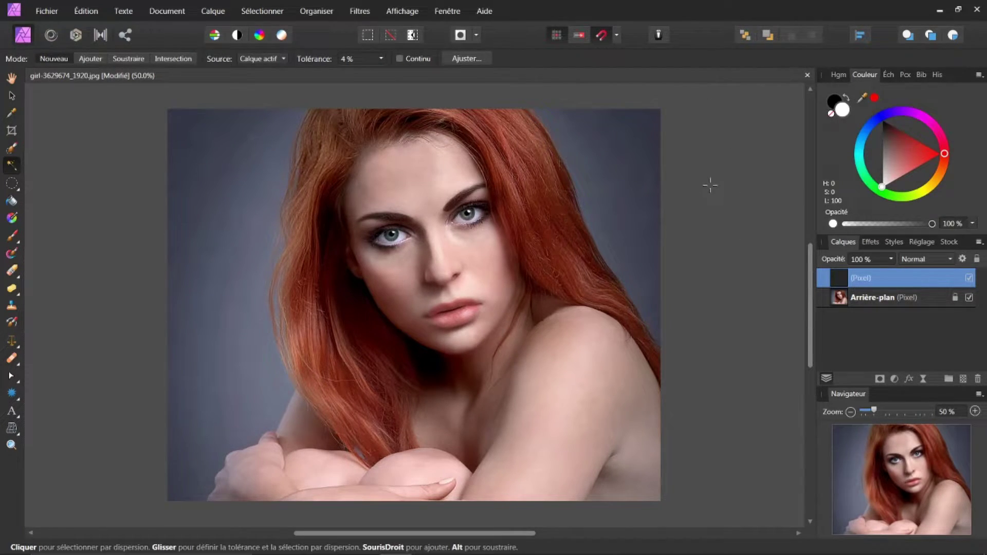
Flood-fill the new pixel layer with orange (H 30, S 100, L 50) and move it below the Arrière-plan layer.
click(939, 177)
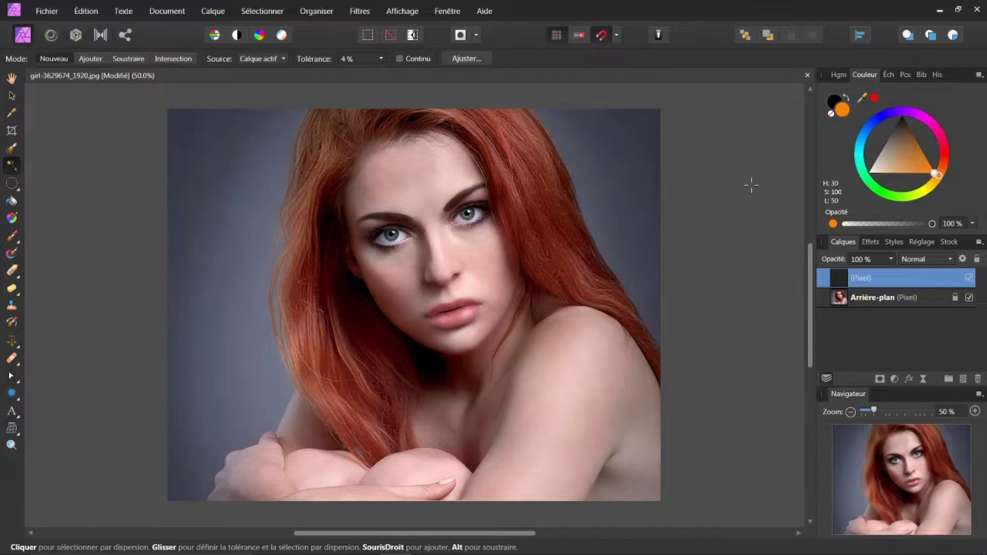
mouse_move(924, 167)
mouse_down()
mouse_move(907, 154)
mouse_move(931, 176)
mouse_move(914, 159)
mouse_move(900, 166)
mouse_move(952, 182)
mouse_up()
click(13, 203)
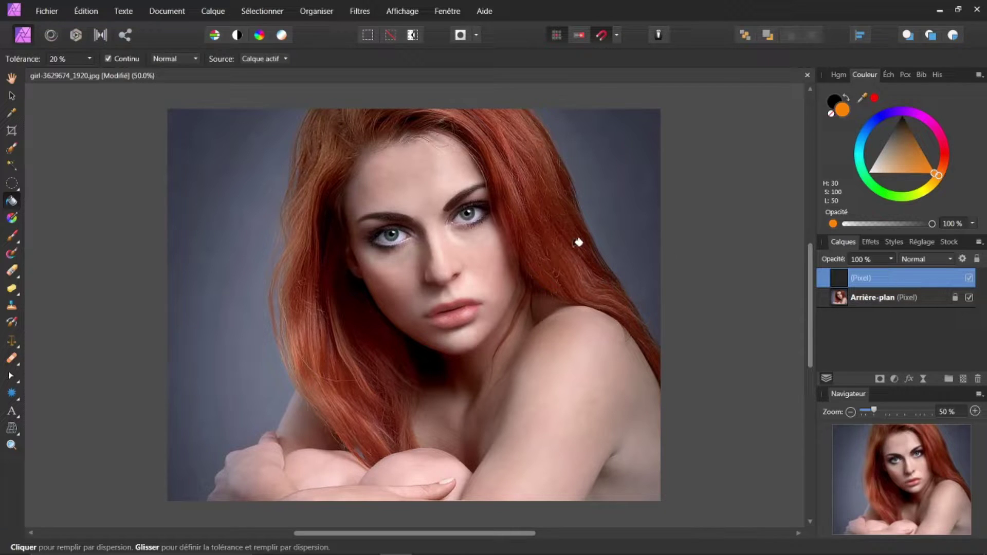
click(275, 197)
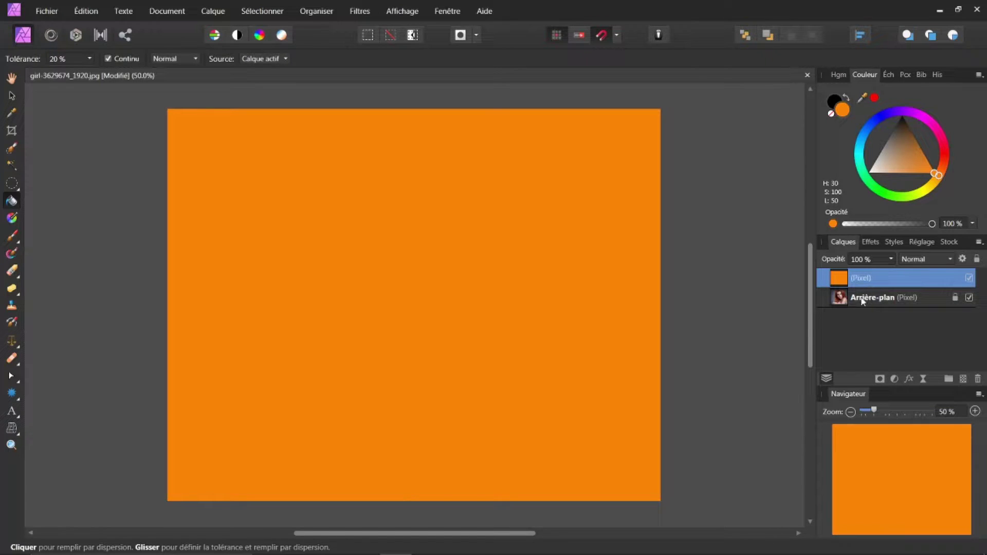
drag(865, 278, 858, 320)
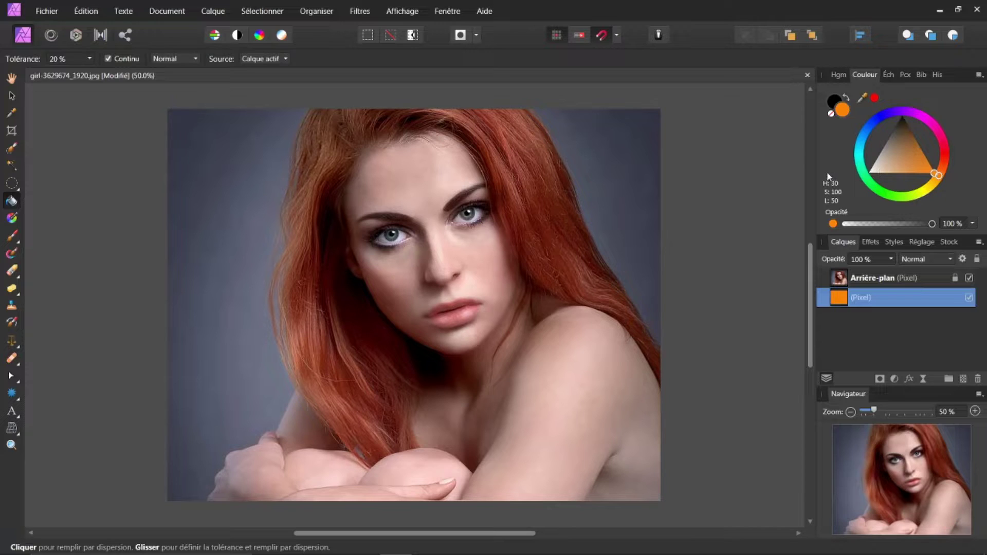
Reset the colours to default black and white and swap them several times, ending with black active.
key(d)
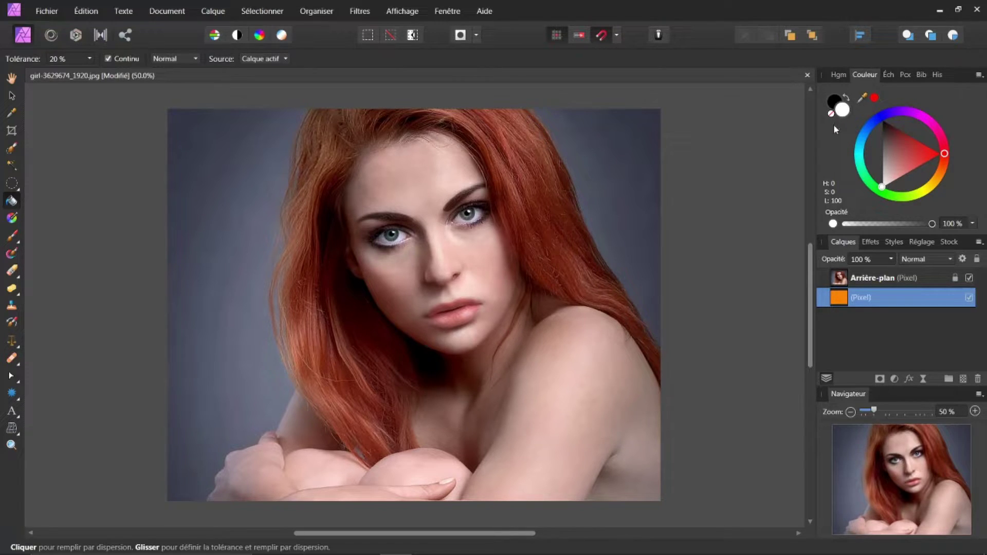
key(x)
key(x)
key(x)
key(x)
key(x)
click(848, 100)
click(848, 99)
click(847, 100)
click(848, 100)
On the Arrière-plan layer, flood-select the contiguous upper-right background at 14 % tolerance and delete it.
click(864, 282)
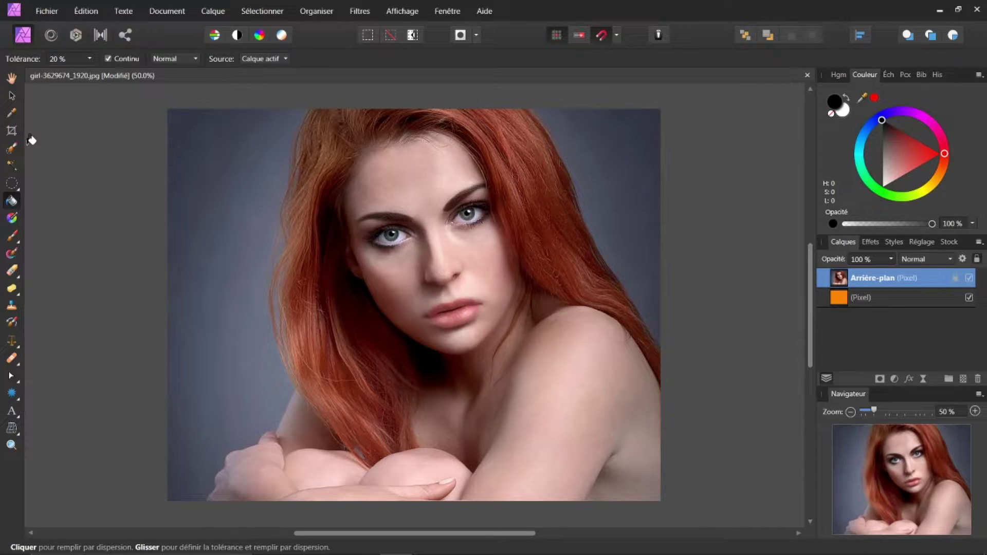
click(11, 165)
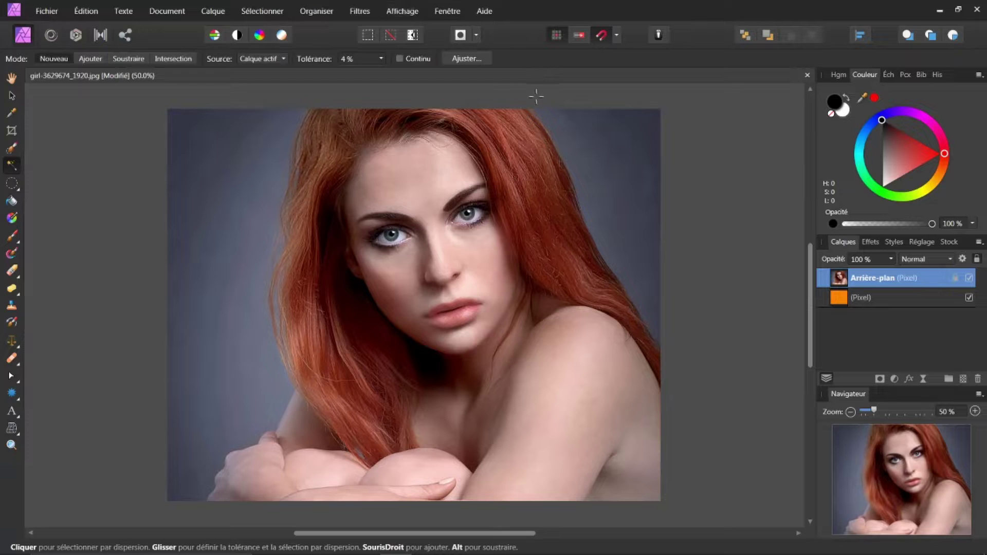
click(399, 59)
drag(646, 119, 585, 118)
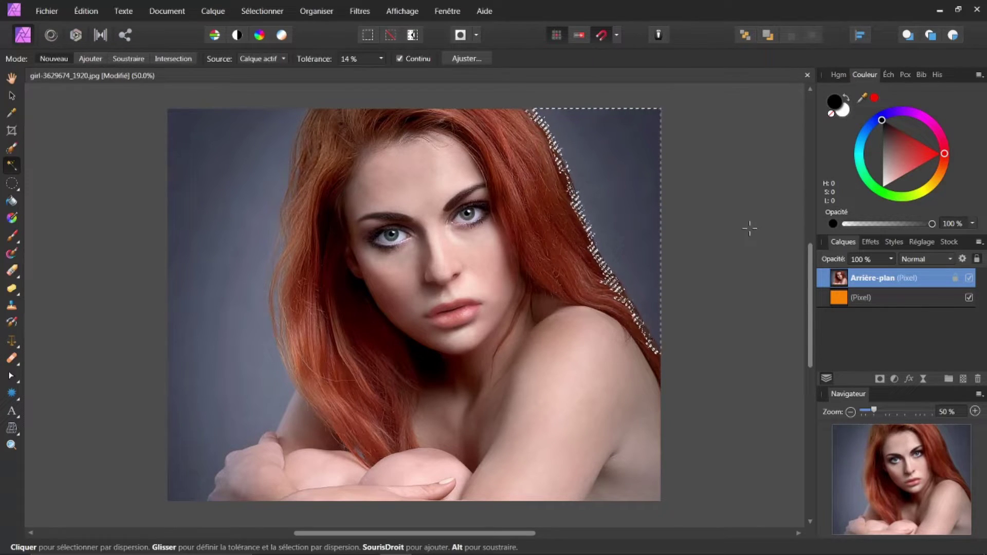
key(Delete)
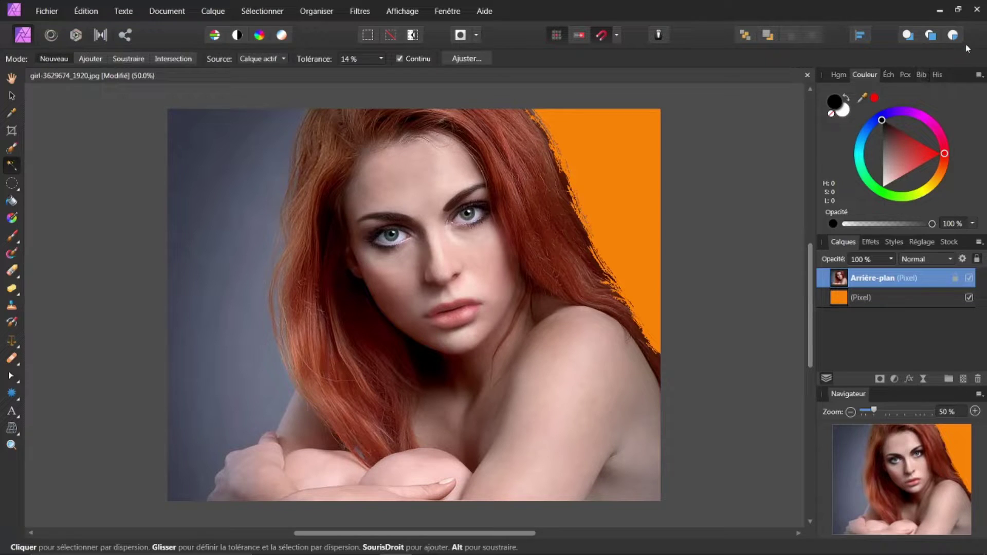
Revert the document history to the Déplacer state and return to the colour controls.
click(937, 76)
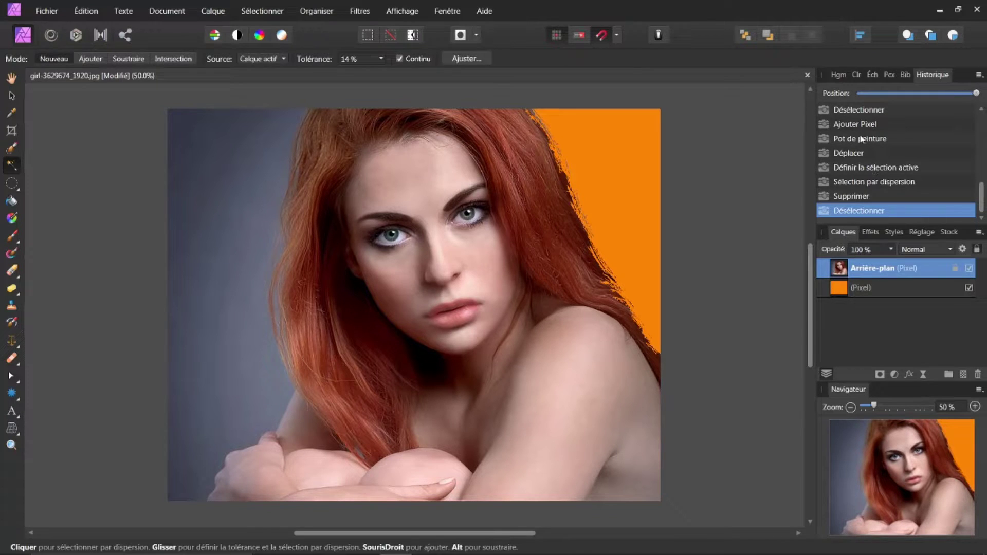
mouse_move(976, 93)
mouse_down()
mouse_move(947, 93)
mouse_move(981, 87)
mouse_up()
click(842, 154)
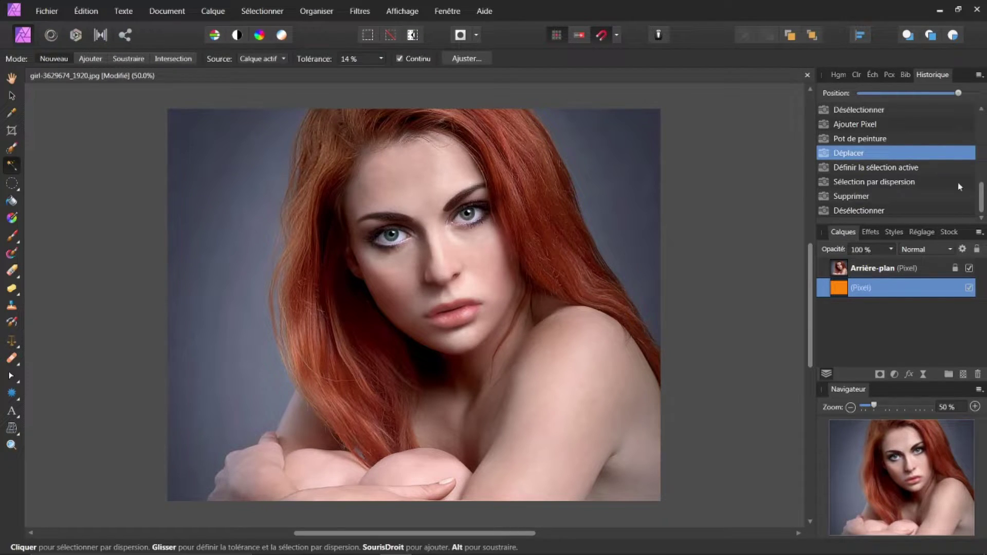
click(856, 76)
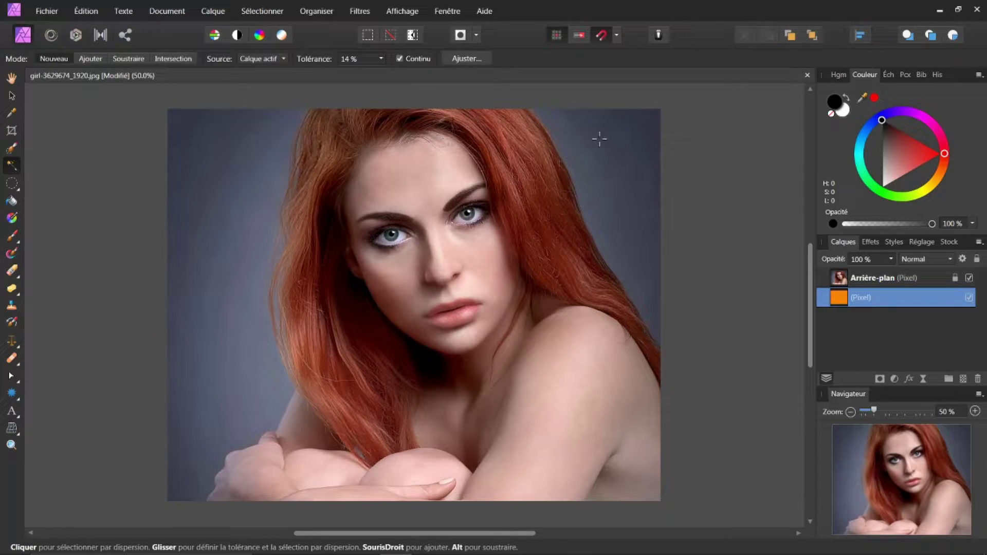
Select the Arrière-plan layer and flood-select the contiguous background right of the hair at 14 % tolerance.
drag(653, 116, 636, 130)
click(861, 280)
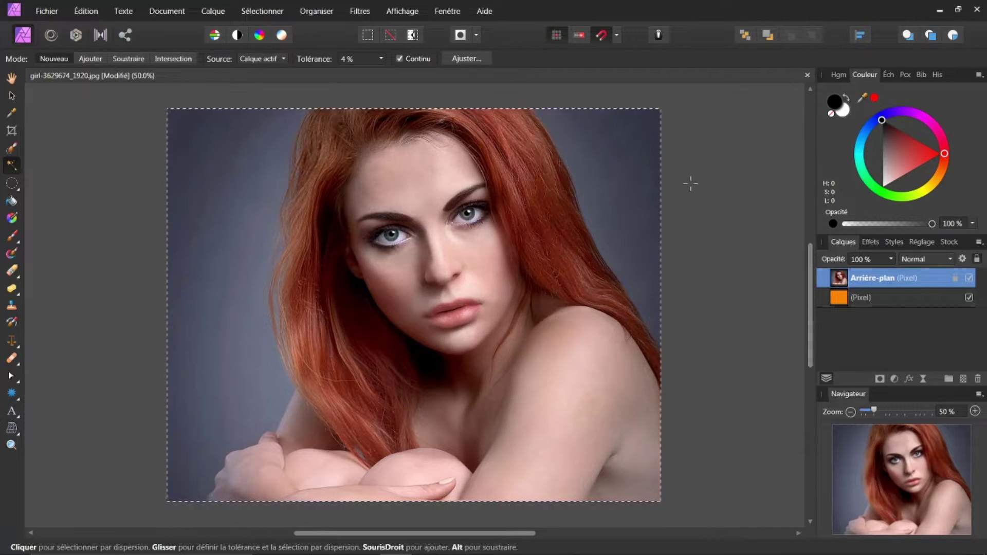
drag(651, 124, 566, 135)
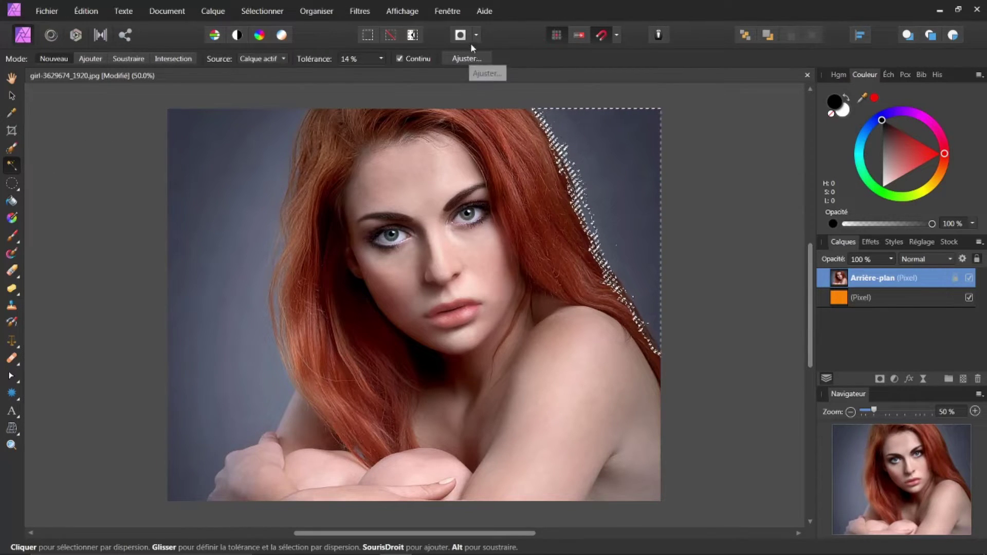
Refine the selection along the hair's edge with the 50 px matte brush and delete the selected background from the photo.
click(465, 58)
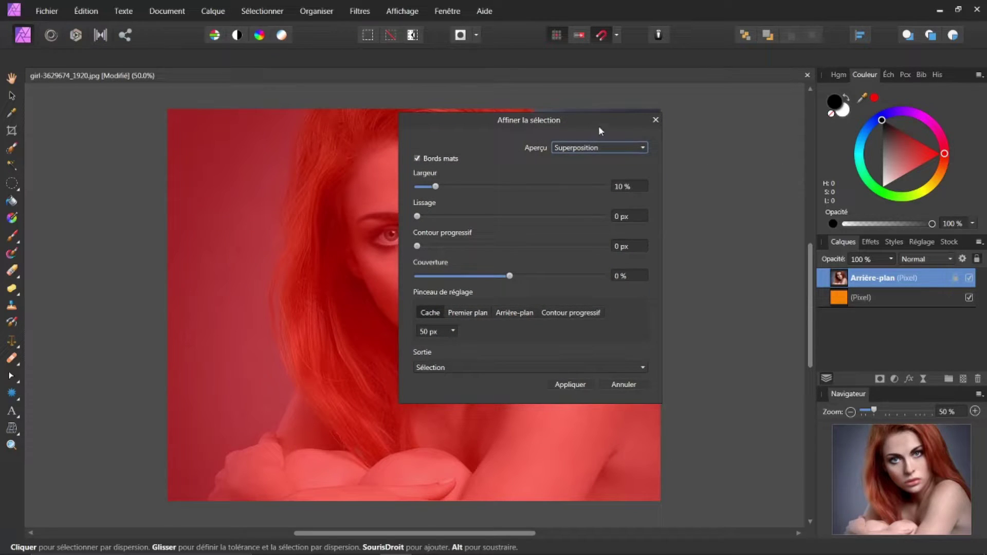
mouse_move(604, 116)
mouse_down()
mouse_move(516, 155)
mouse_move(221, 146)
mouse_move(242, 146)
mouse_up()
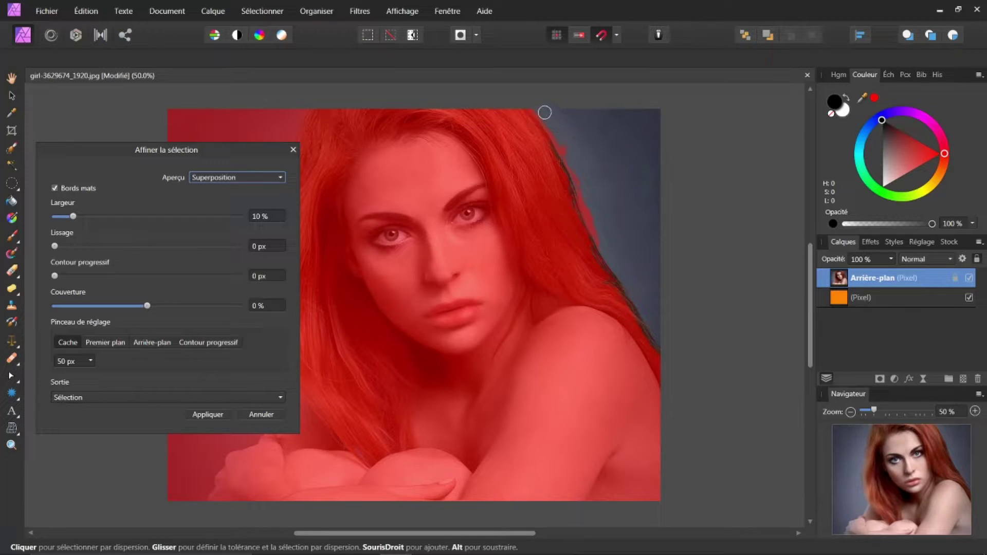
mouse_move(535, 112)
mouse_down()
mouse_move(571, 166)
mouse_move(558, 146)
mouse_move(570, 194)
mouse_up()
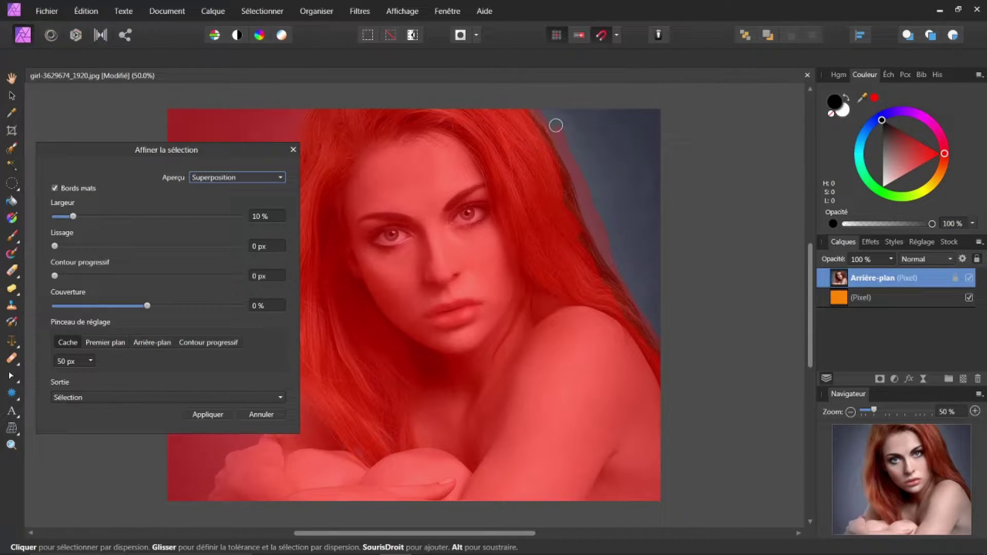
drag(555, 106, 555, 105)
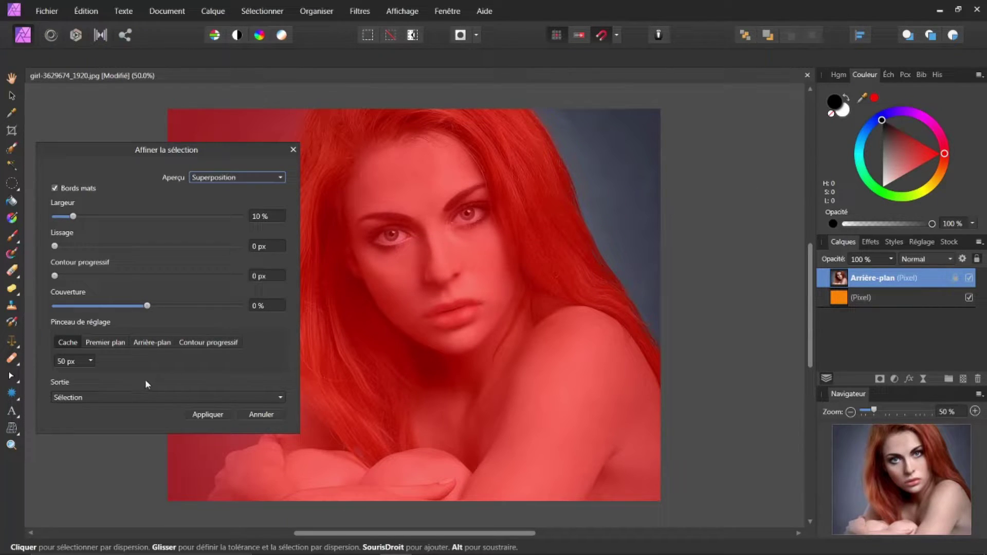
click(201, 415)
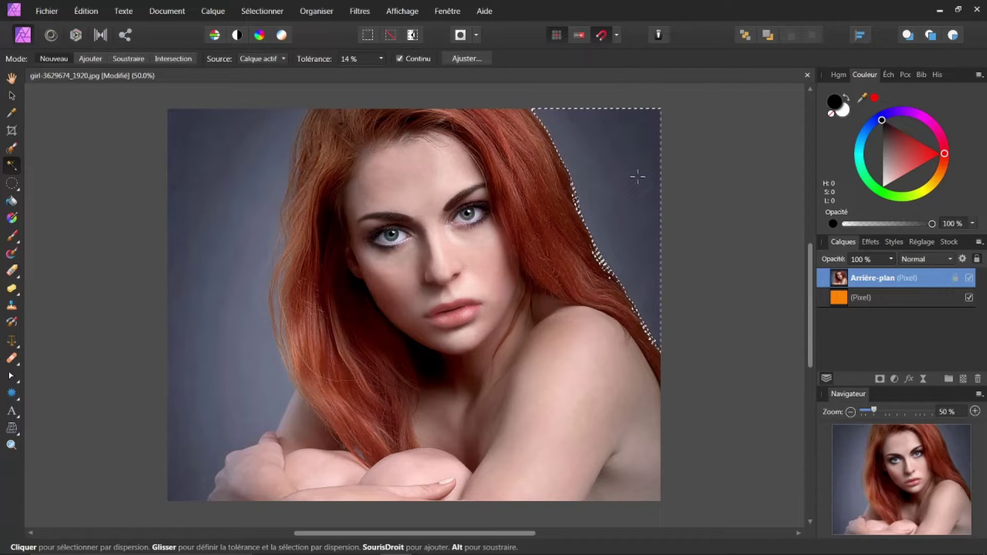
key(Delete)
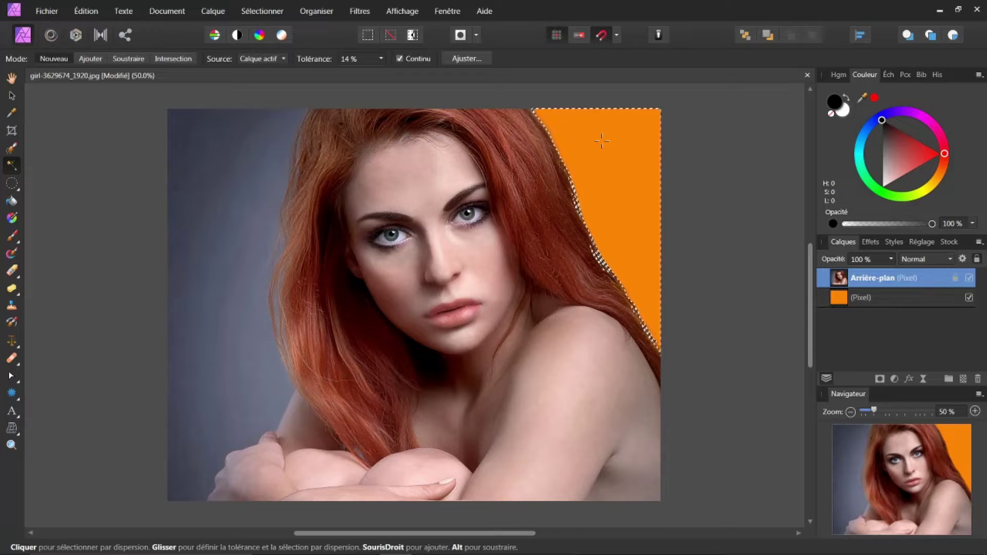
key(ctrl+d)
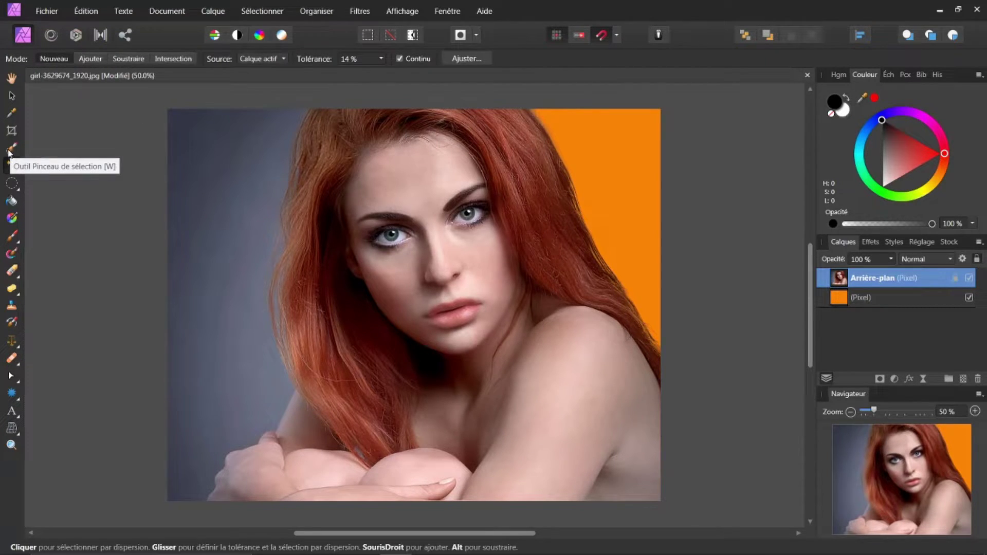
Select the remaining left background with a 165.4 px Selection Brush in add mode with edge snapping, and deselect.
click(8, 154)
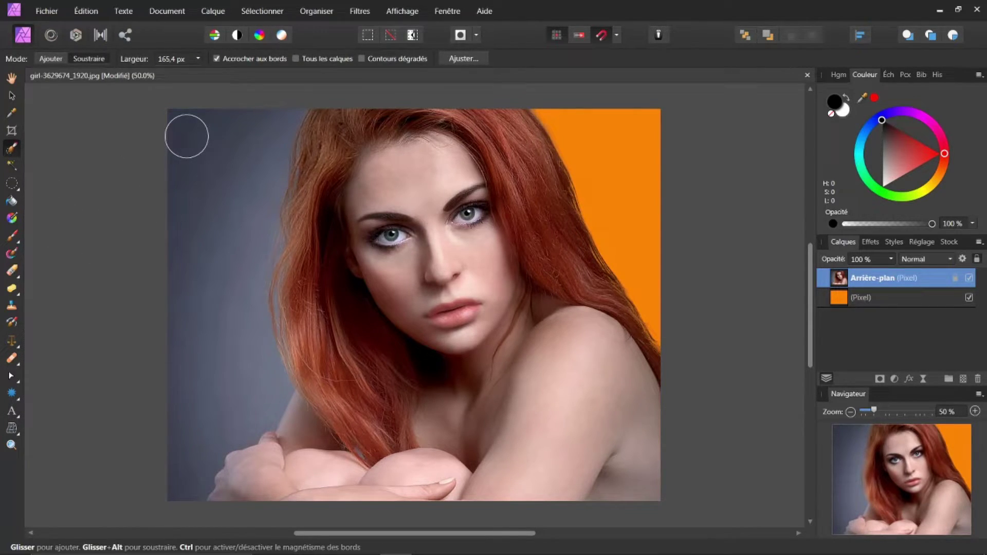
drag(189, 134, 199, 182)
click(86, 59)
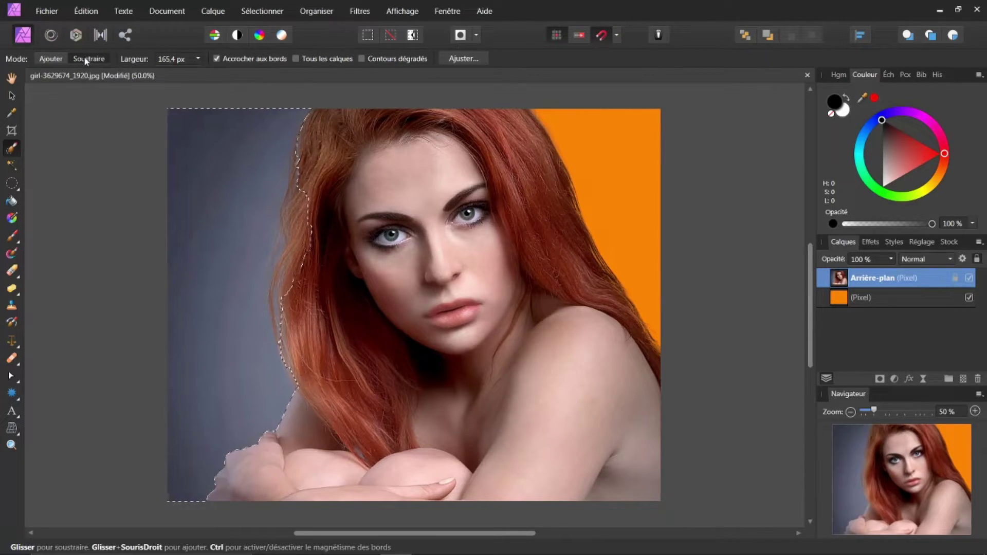
click(51, 59)
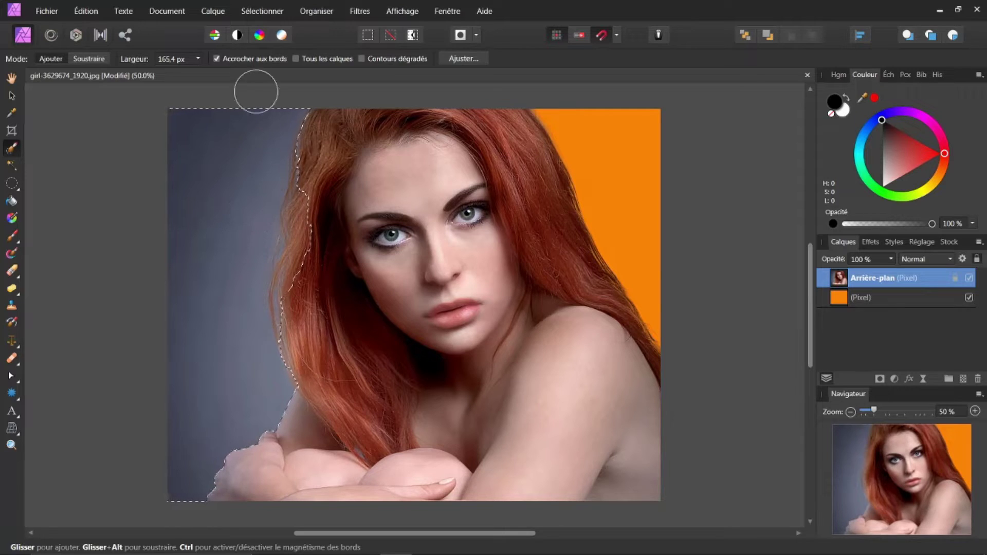
click(261, 10)
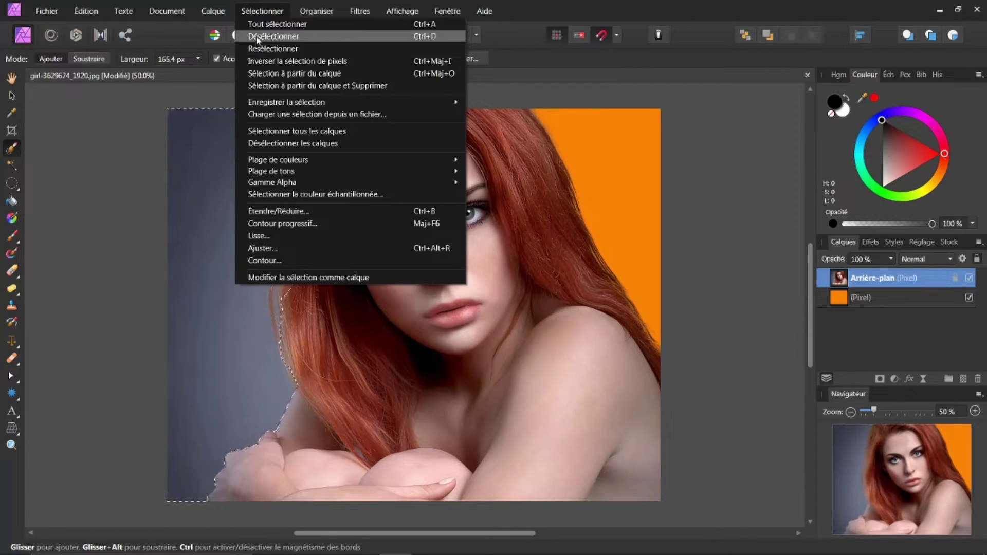
click(257, 37)
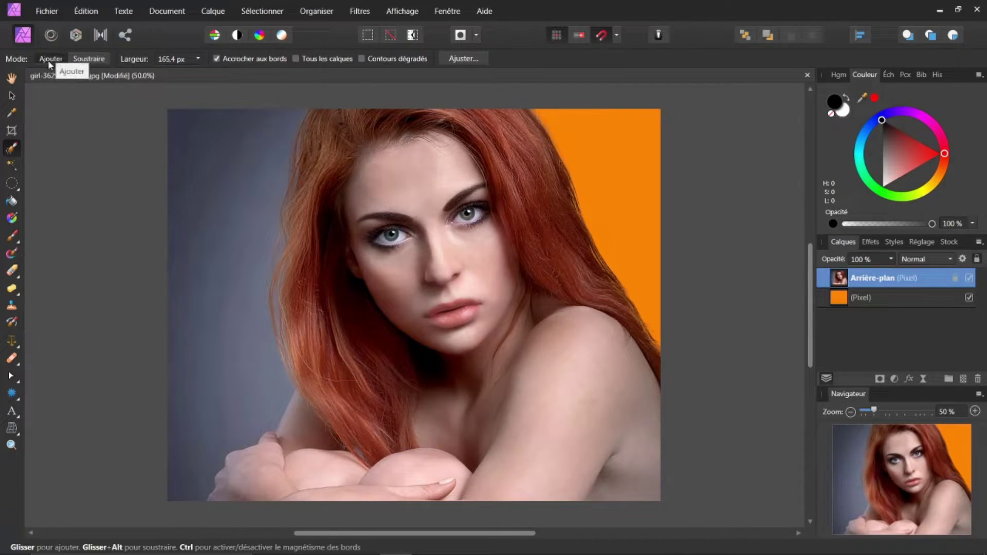
Select the background left of the hair with the 165.4 px Selection Brush, subtracting the included hair, and invert the pixel selection.
drag(184, 141, 199, 176)
click(83, 59)
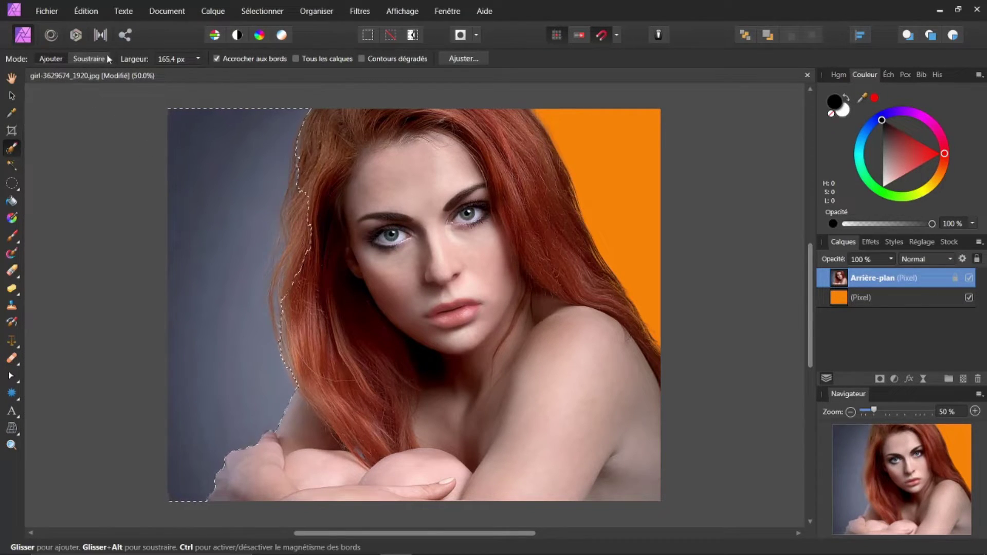
click(87, 59)
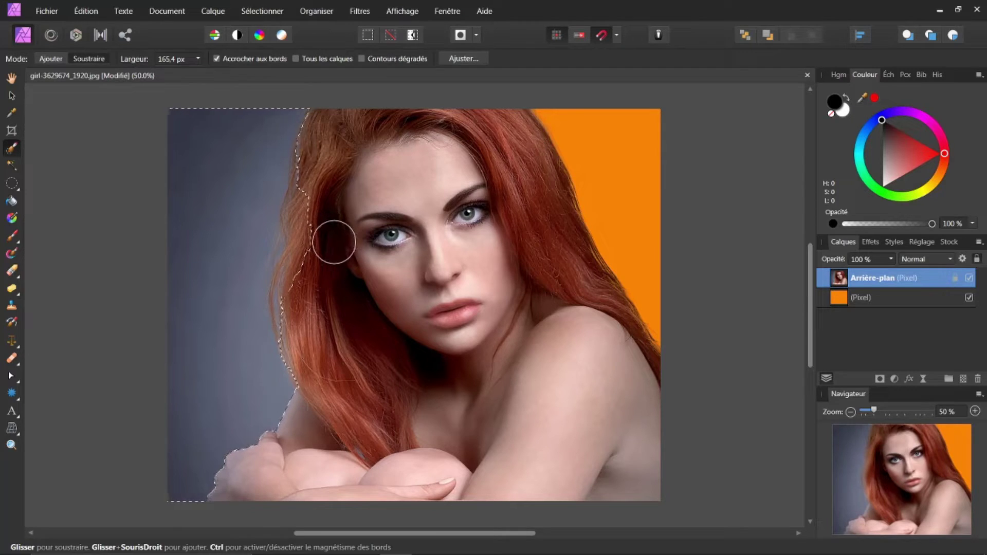
mouse_move(331, 244)
mouse_down()
mouse_move(305, 238)
mouse_move(311, 209)
mouse_up()
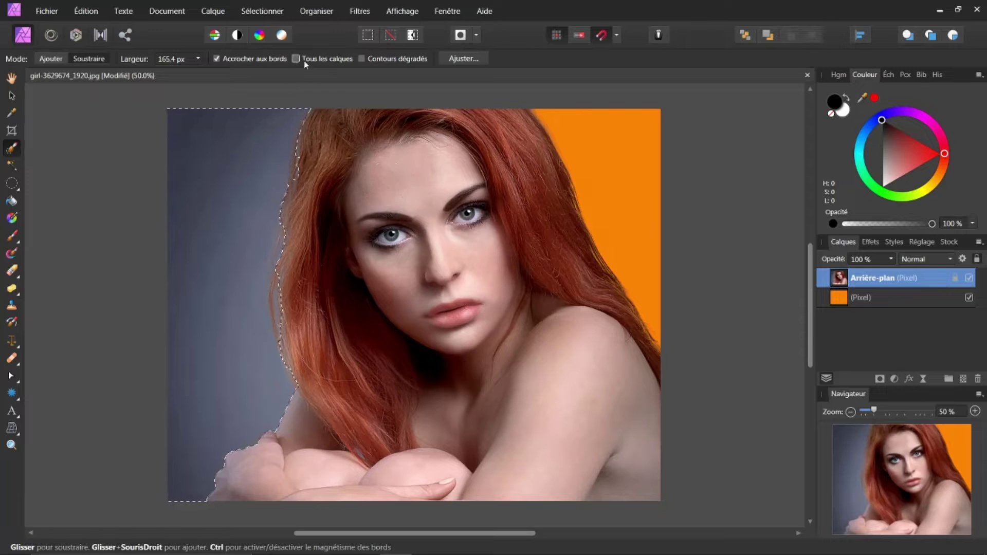
click(271, 13)
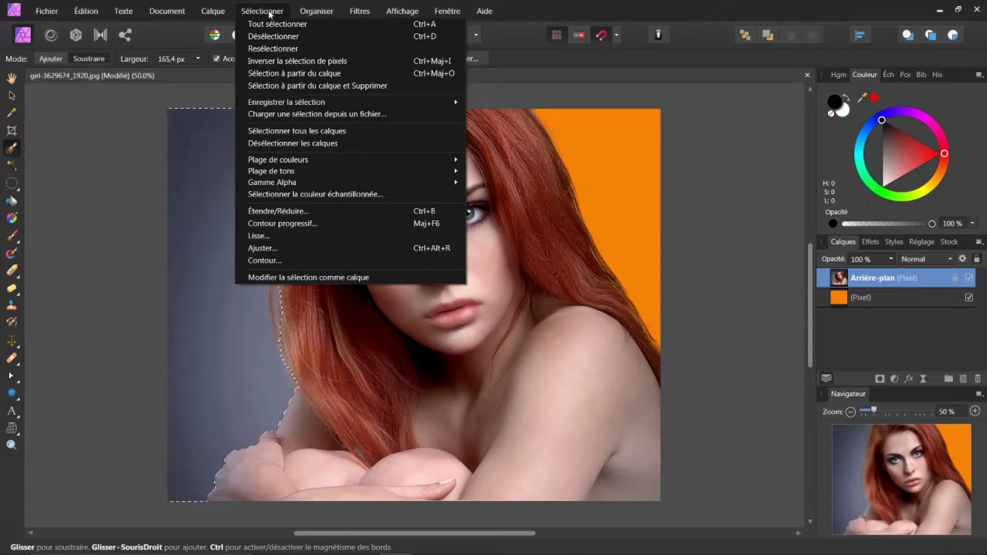
click(290, 62)
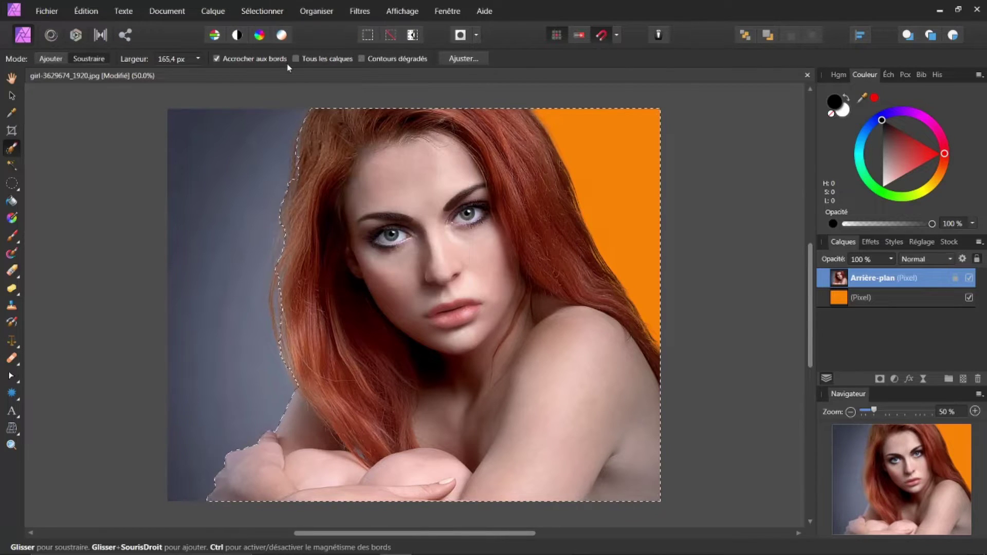
Refine the selection along the left hair edge with the 50 px matte brush (Cache) and output it as Nouveau calque.
click(464, 58)
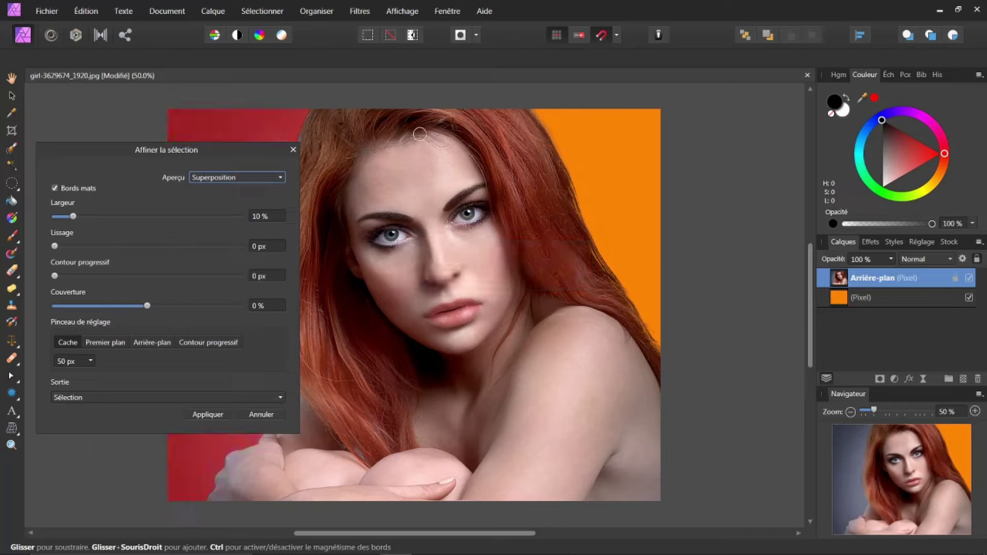
drag(207, 148, 615, 162)
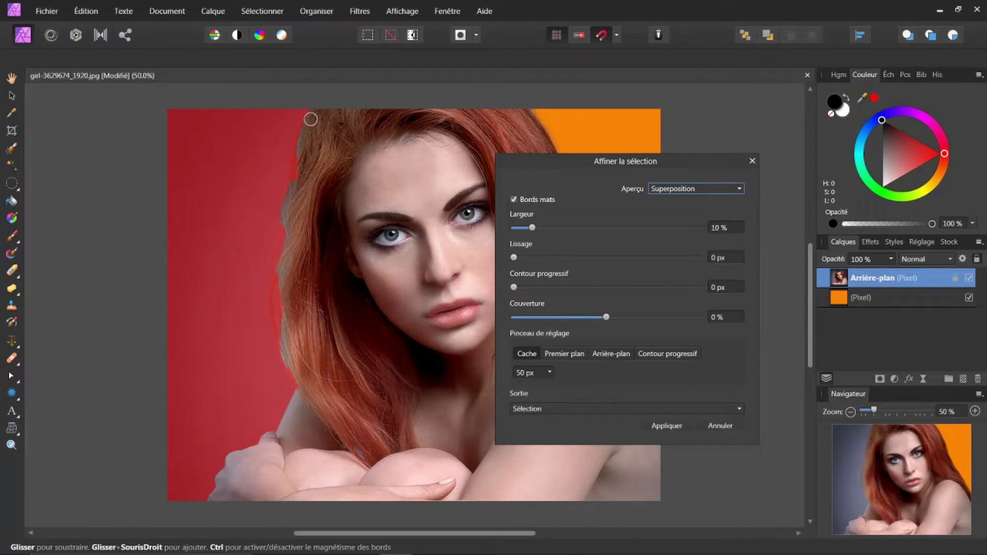
mouse_move(309, 117)
mouse_down()
mouse_move(311, 157)
mouse_move(307, 136)
mouse_move(297, 157)
mouse_up()
mouse_move(294, 198)
mouse_down()
mouse_move(296, 226)
mouse_move(283, 198)
mouse_move(280, 240)
mouse_move(281, 199)
mouse_move(278, 287)
mouse_move(291, 249)
mouse_up()
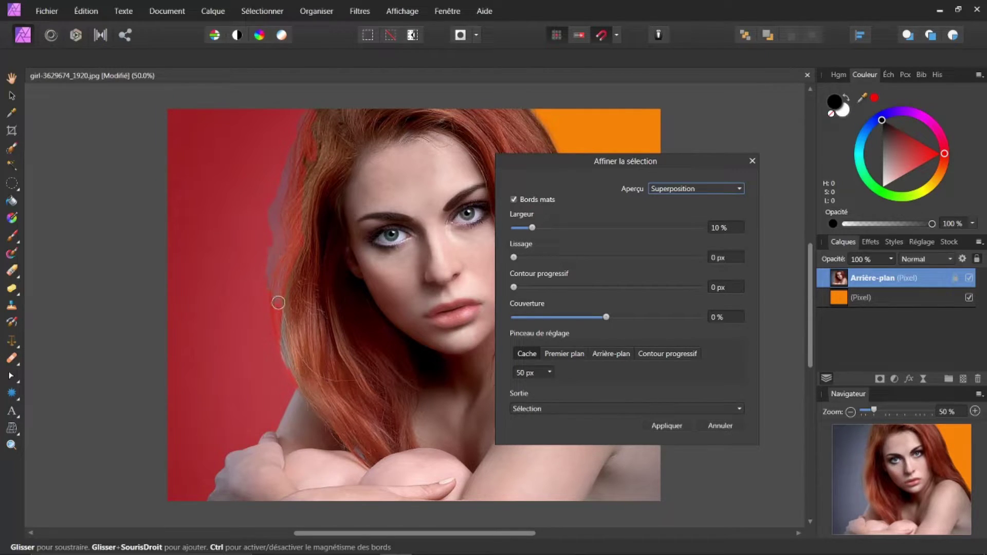
mouse_move(283, 316)
mouse_down()
mouse_move(297, 341)
mouse_move(290, 336)
mouse_up()
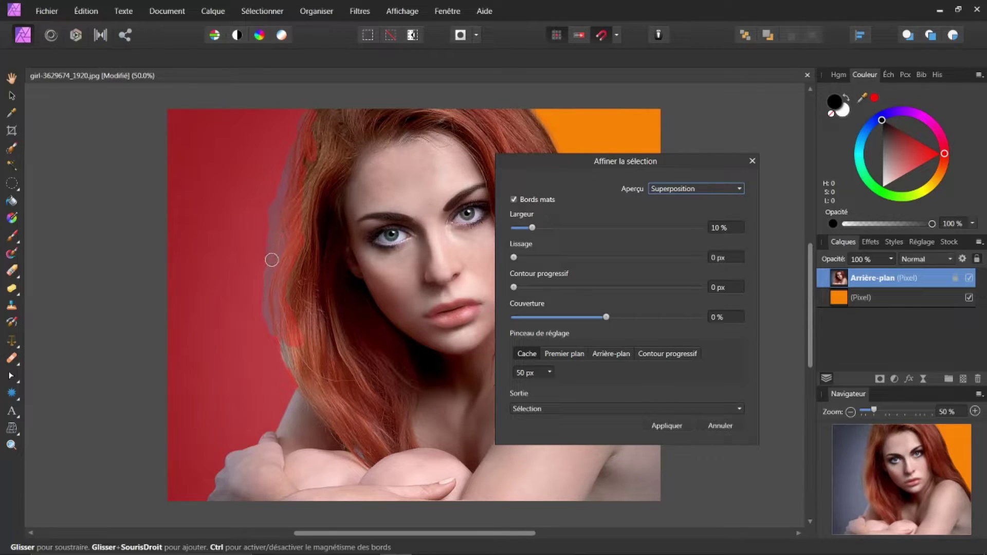
mouse_move(276, 328)
mouse_down()
mouse_move(293, 383)
mouse_move(282, 334)
mouse_move(284, 347)
mouse_up()
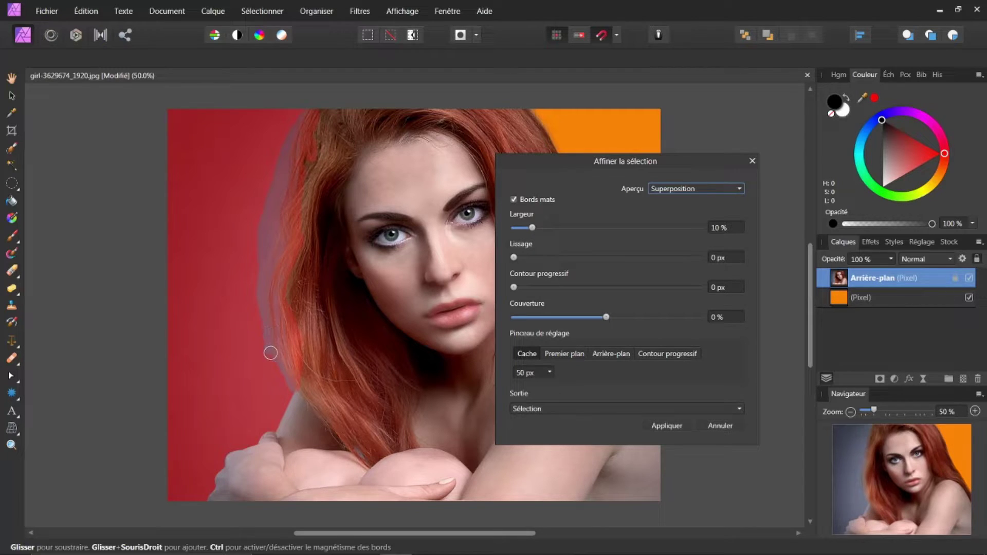
drag(289, 390, 292, 395)
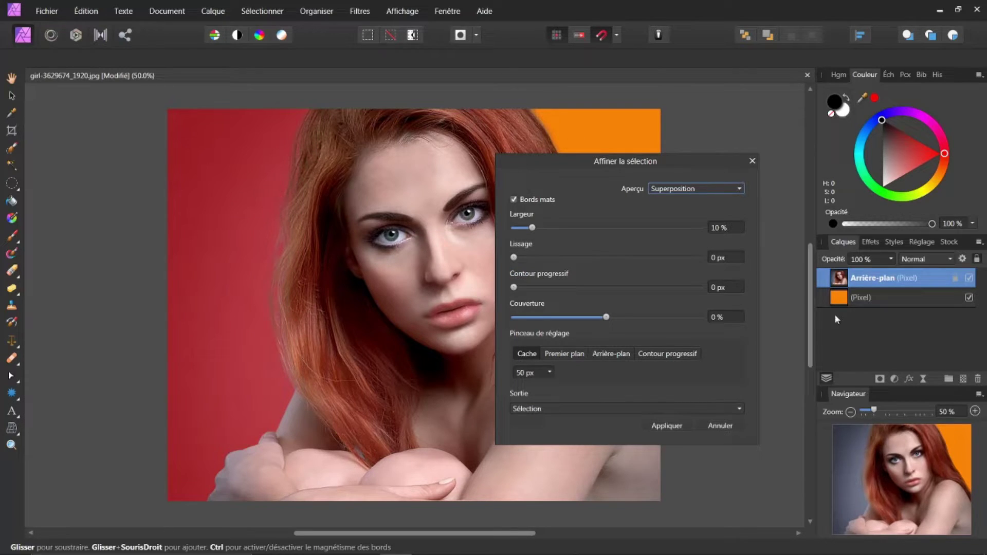
click(739, 409)
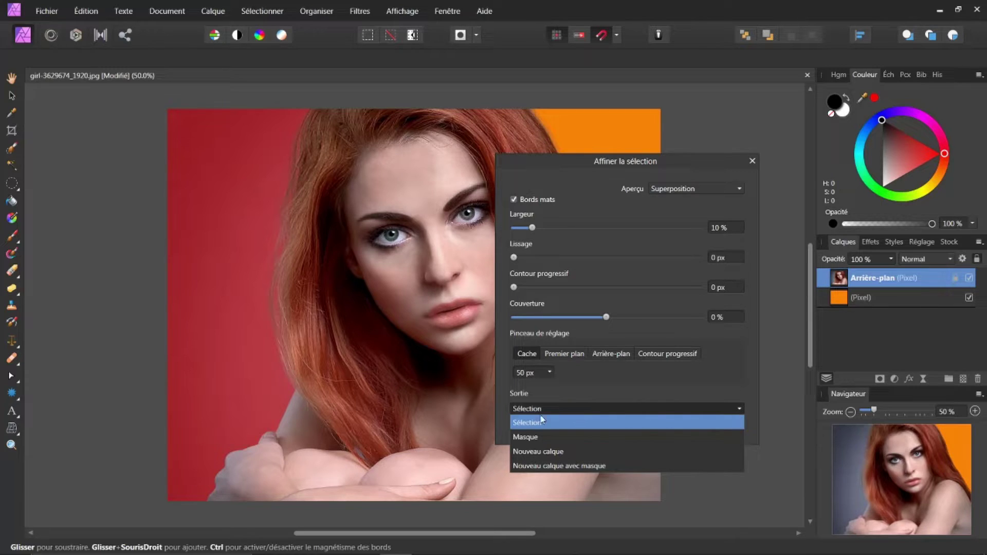
click(531, 452)
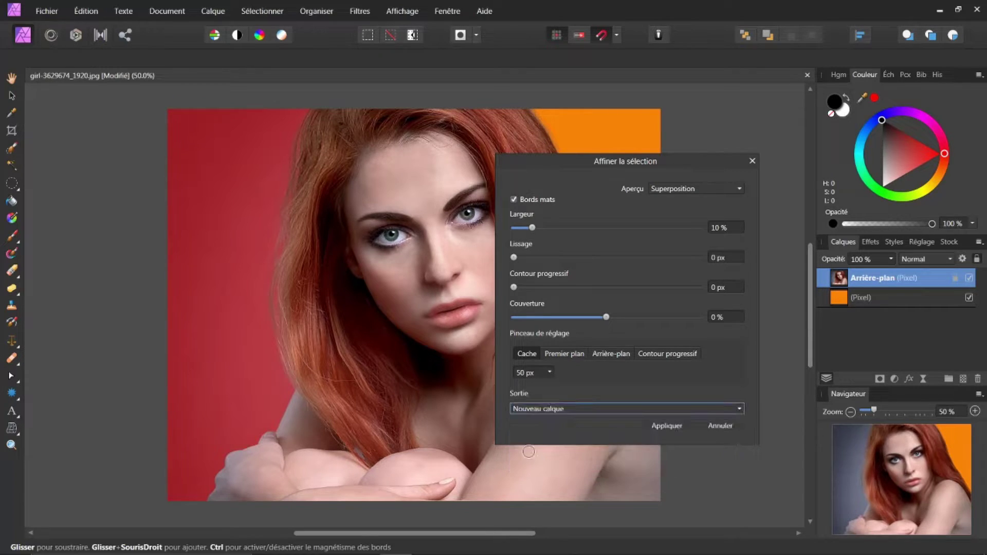
click(666, 426)
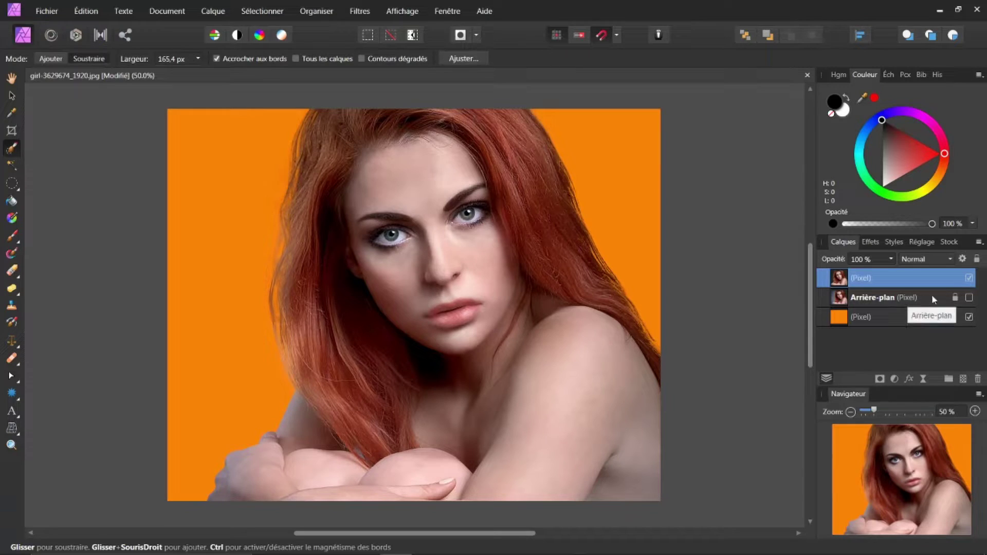
Compare the cutout with the original photo by showing and hiding the Arrière-plan layer, keeping the cutout layer selected.
click(969, 298)
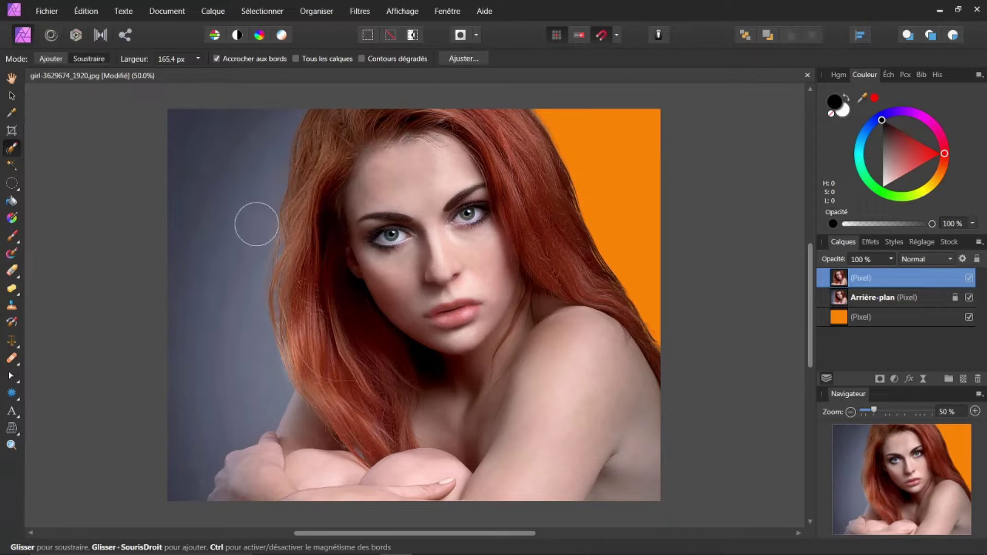
click(970, 298)
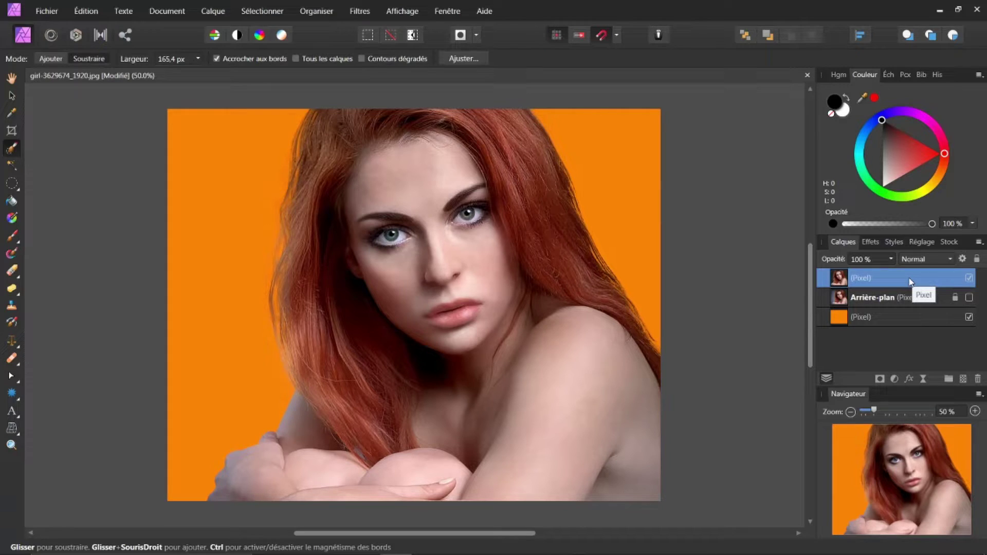
double_click(911, 282)
click(841, 277)
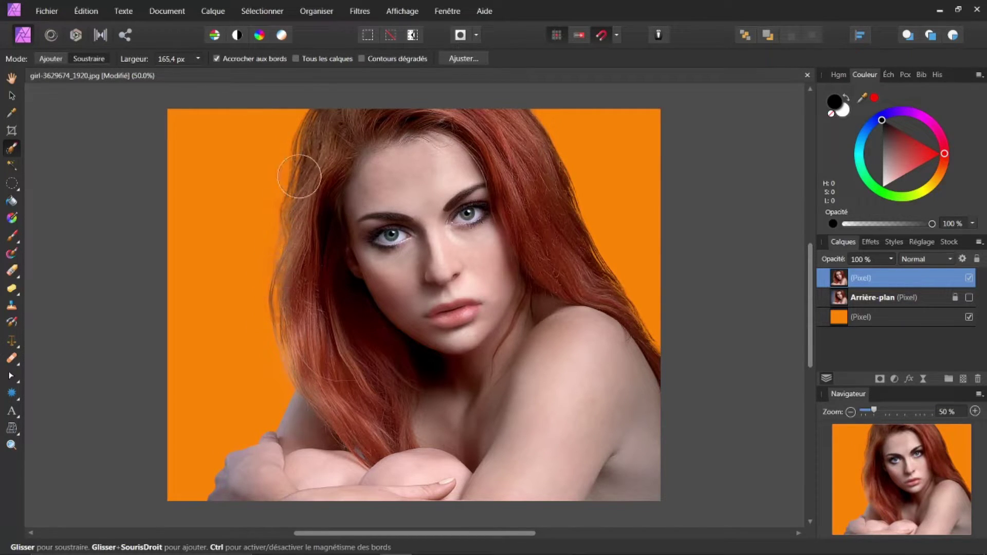
Apply an inner shadow (Ombre interne) to the cutout layer with a 0.5 px radius, 0 px offset and 0 % intensity.
click(908, 381)
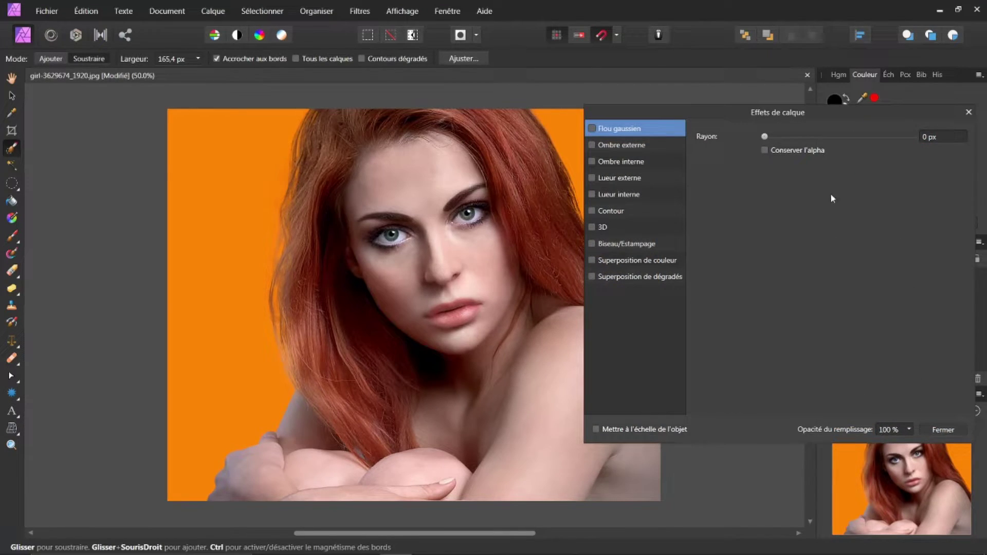
click(609, 160)
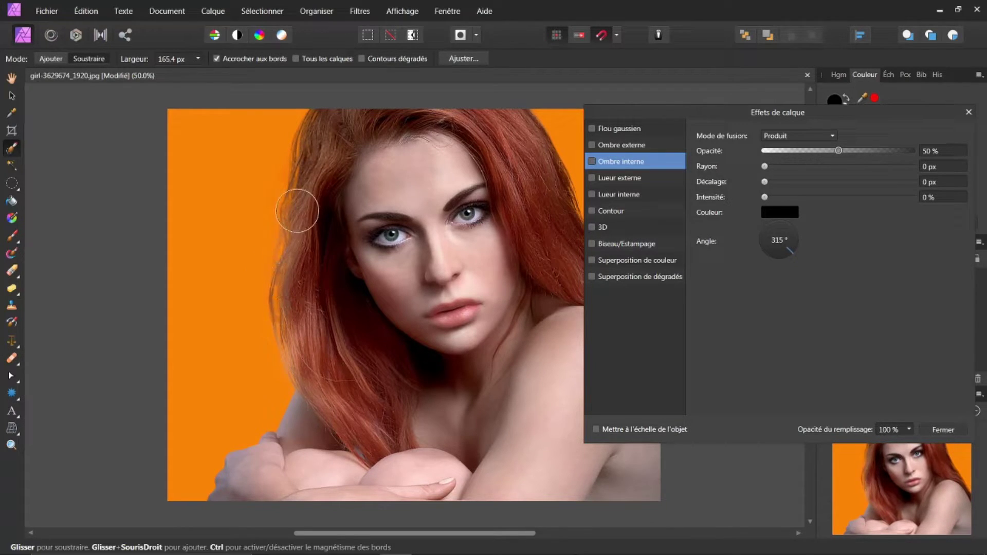
drag(765, 167, 856, 173)
mouse_move(765, 182)
mouse_down()
mouse_move(779, 183)
mouse_move(765, 183)
mouse_move(768, 196)
mouse_move(788, 197)
mouse_move(766, 197)
mouse_up()
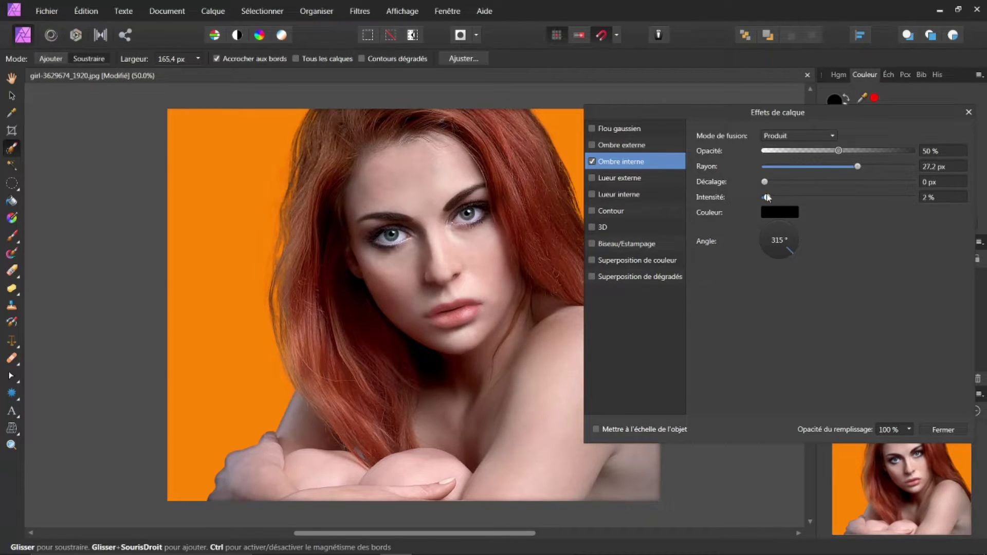
drag(856, 166, 782, 180)
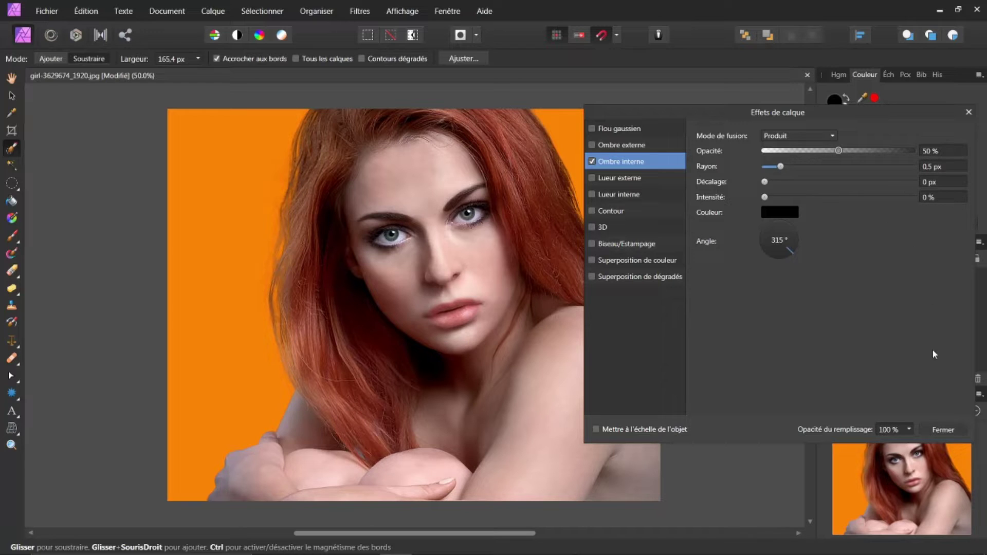
click(941, 432)
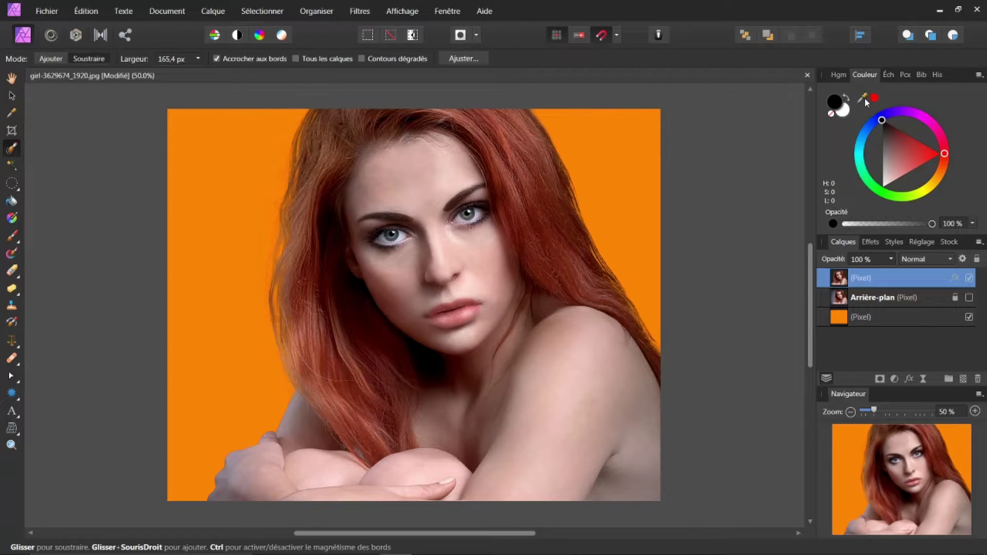
Revert the document history to the Déplacer state and bring back the colour wheel.
click(938, 74)
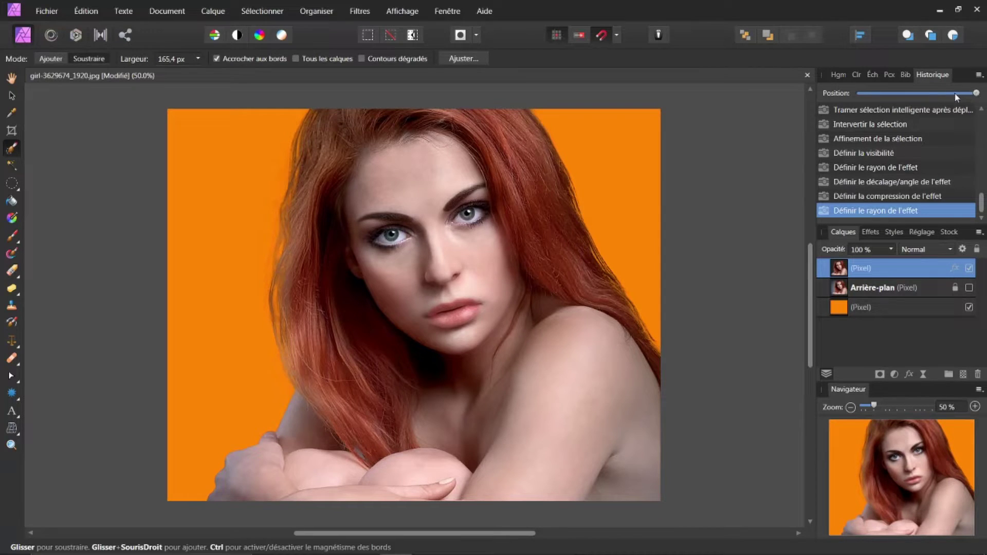
drag(976, 93, 915, 91)
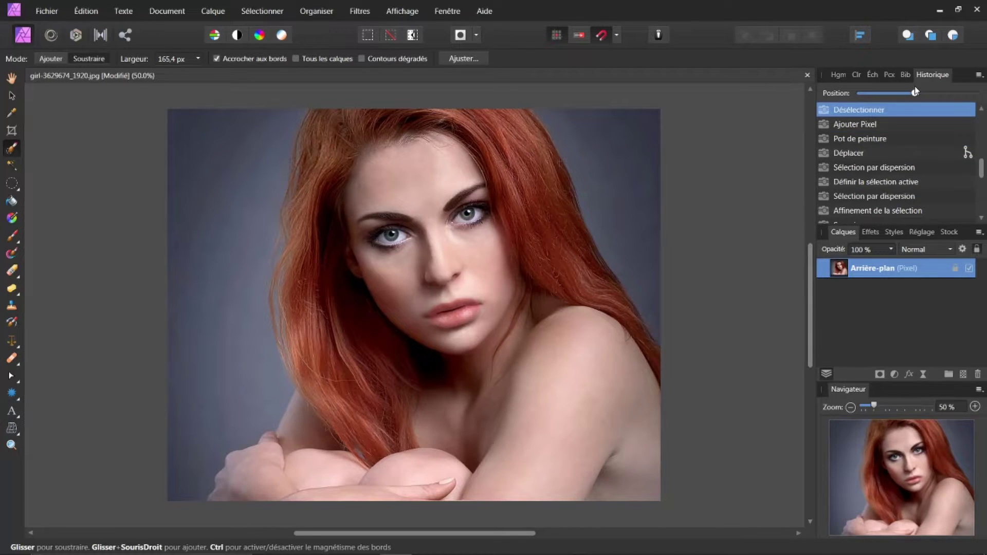
click(843, 153)
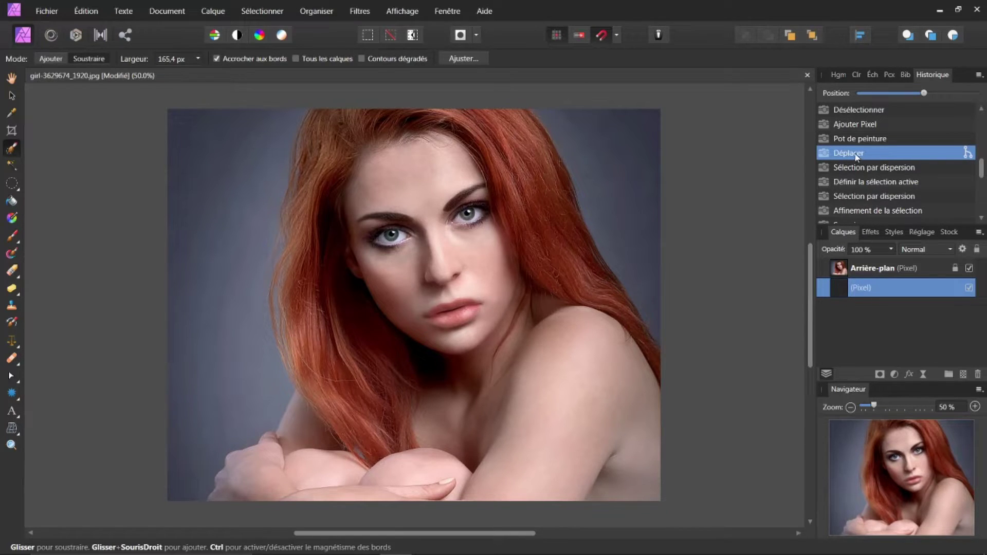
click(856, 76)
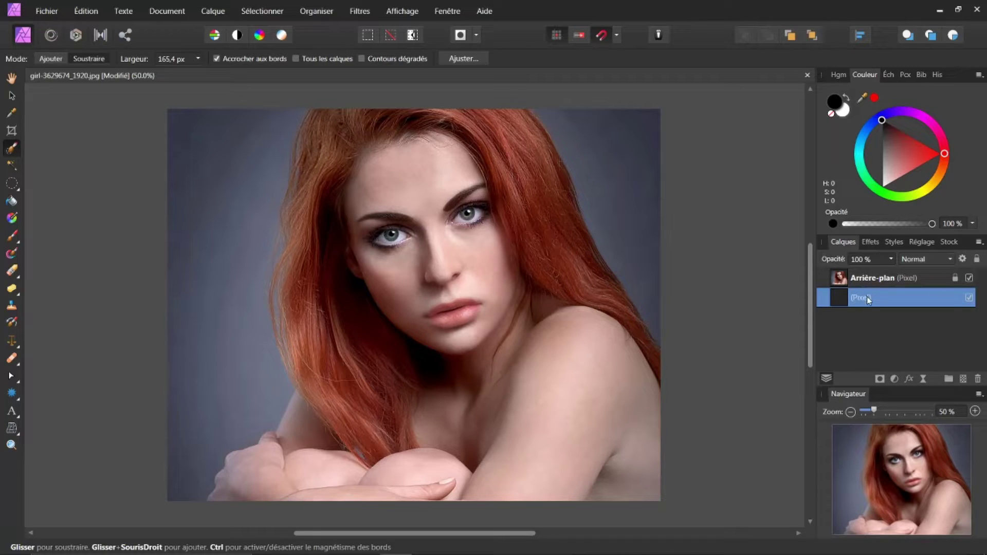
Fill the empty pixel layer below the photo with orange (H 36, S 100, L 50) at 20 % tolerance.
click(936, 180)
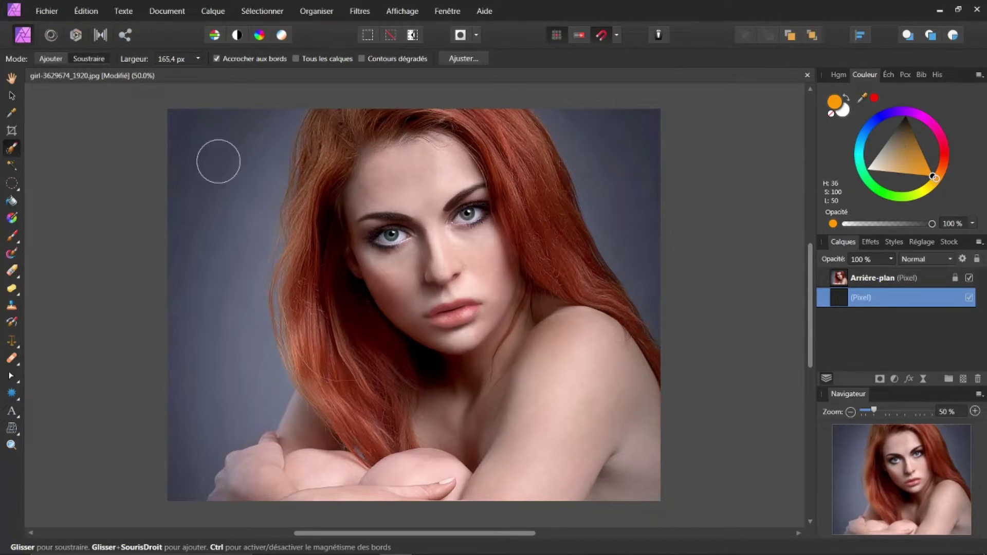
click(11, 200)
click(301, 215)
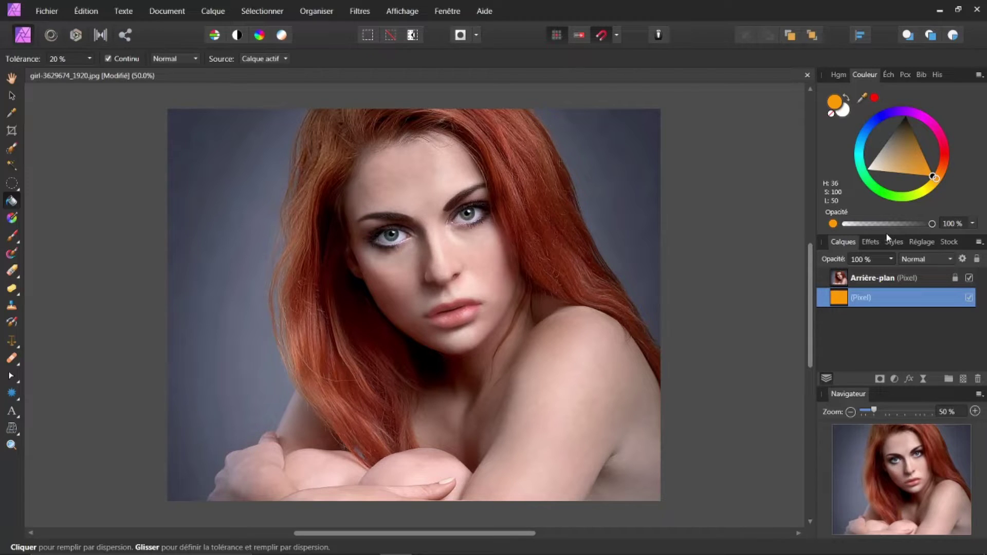
Paint a short vertical orange stroke (H 28, S 100, L 55) on Arrière-plan's left background with the 350.3 px brush.
click(865, 280)
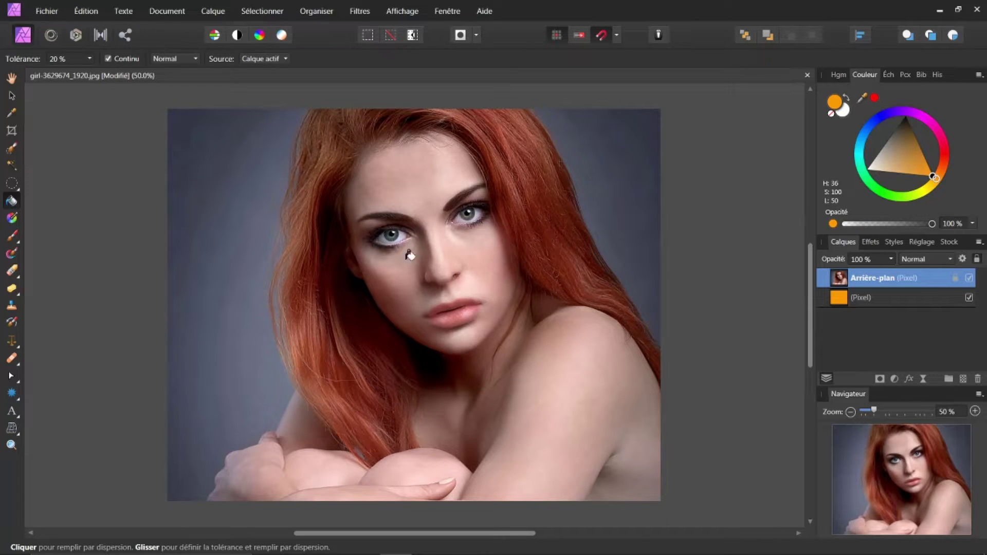
click(11, 236)
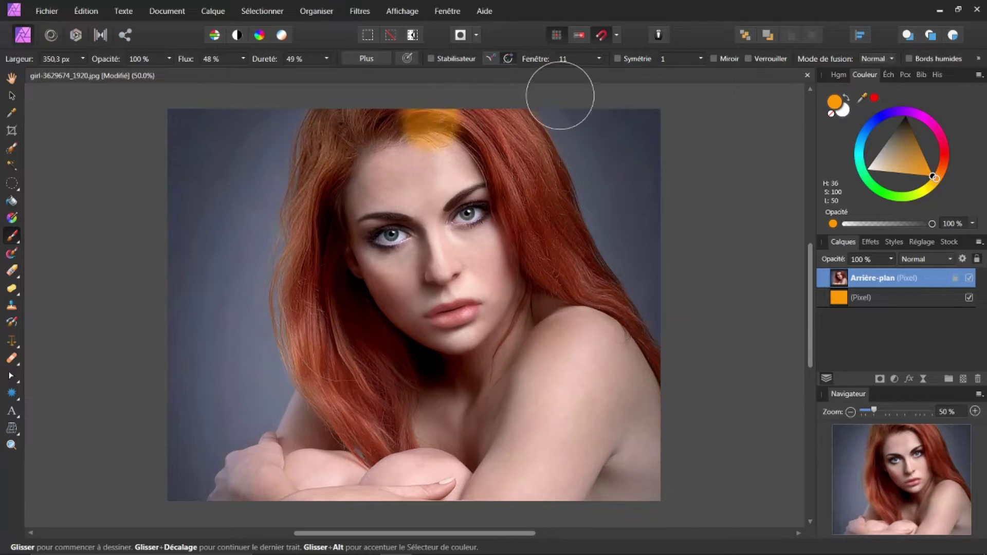
click(935, 144)
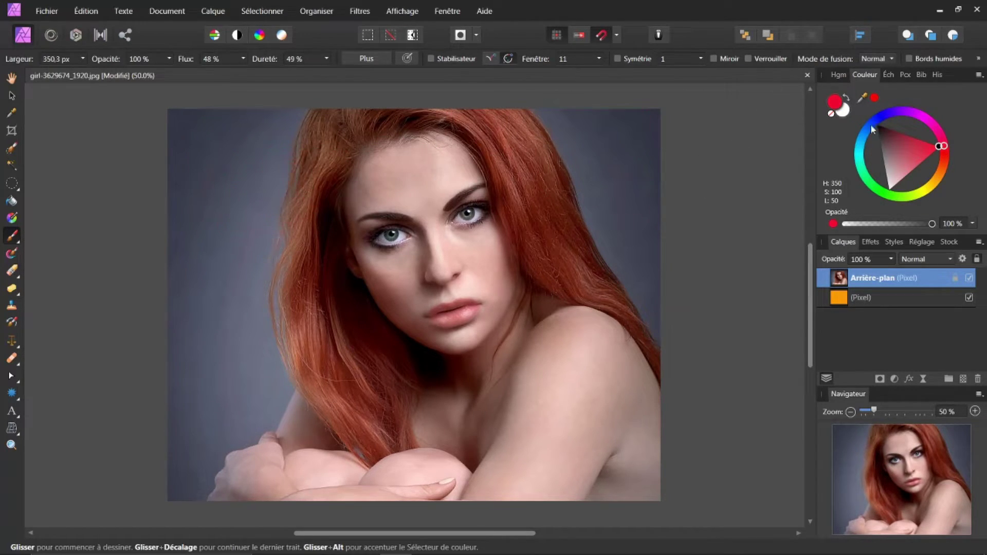
click(940, 178)
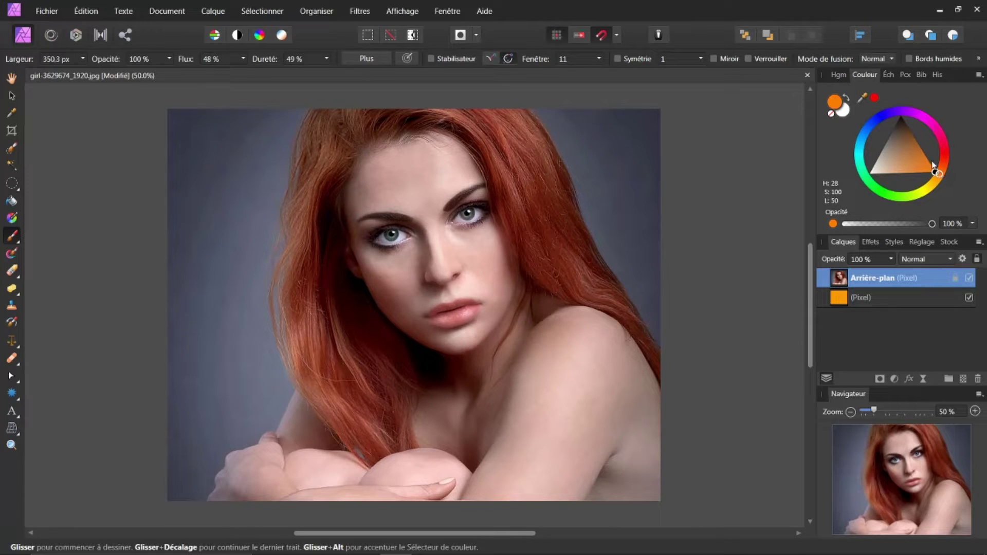
drag(915, 159, 928, 176)
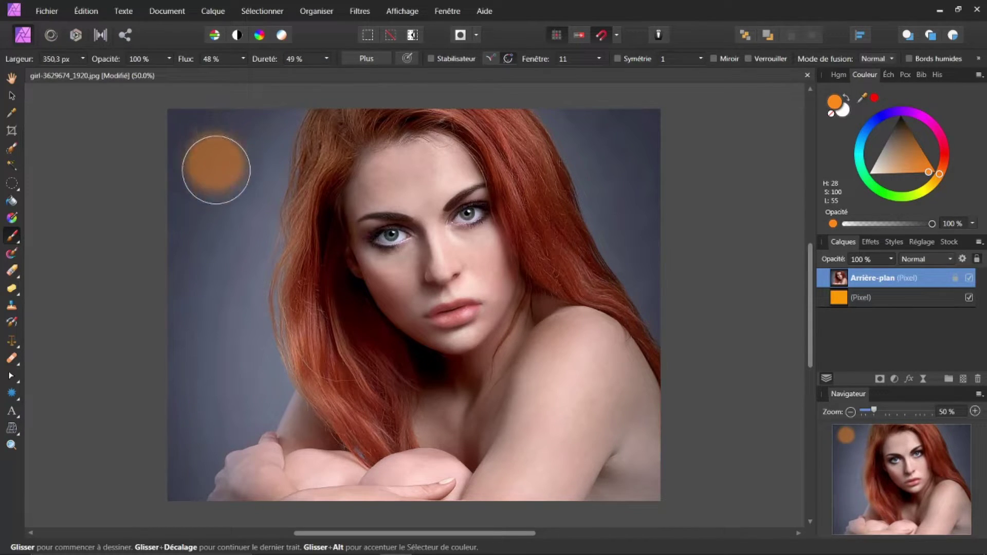
drag(218, 173, 219, 237)
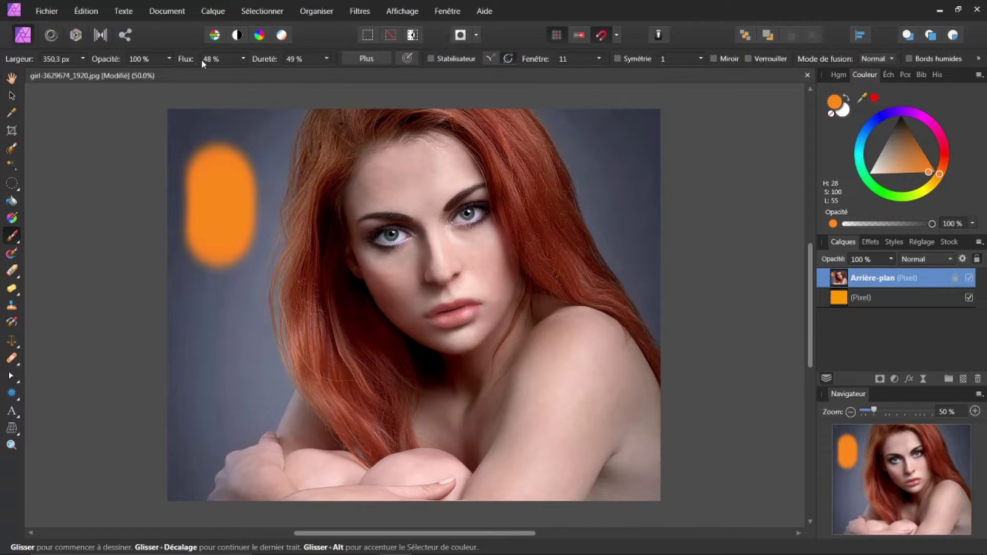
Set the paint brush's hardness (Dureté) to 100 %, flow (Flux) to 100 % and spacing (Espacement) to 1 %.
click(311, 139)
key(ctrl+z)
click(371, 58)
drag(444, 105, 678, 68)
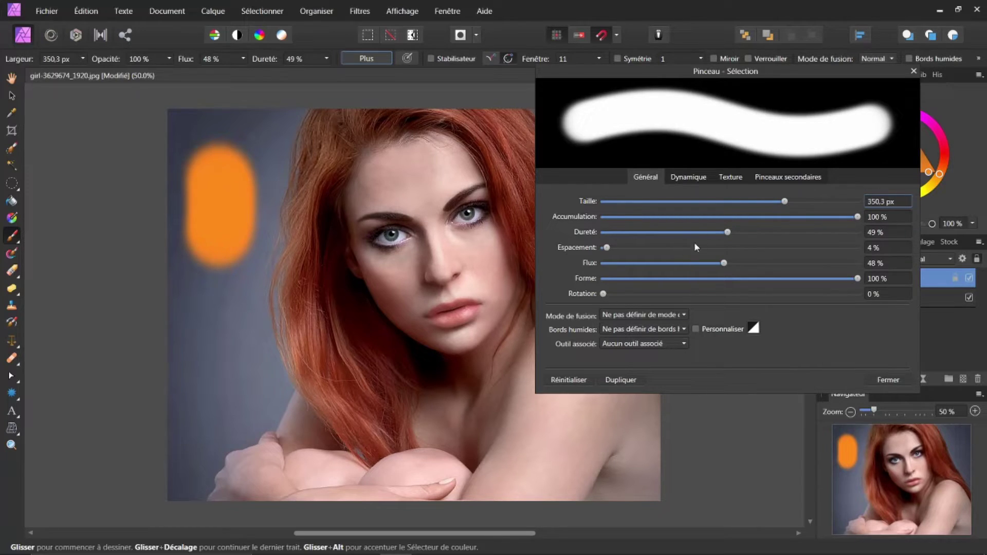
mouse_move(727, 233)
mouse_down()
mouse_move(637, 232)
mouse_move(822, 219)
mouse_move(734, 222)
mouse_move(873, 227)
mouse_up()
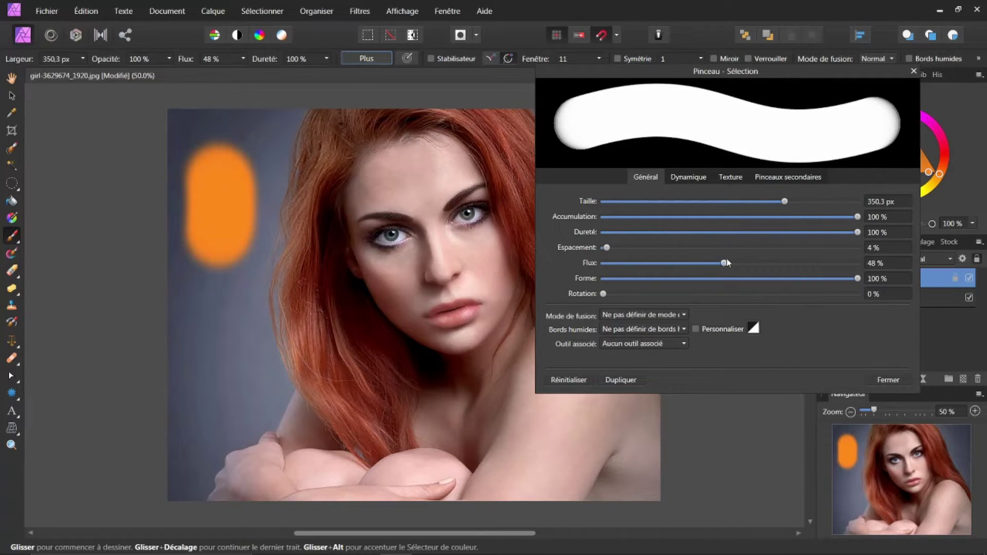
drag(724, 263, 893, 262)
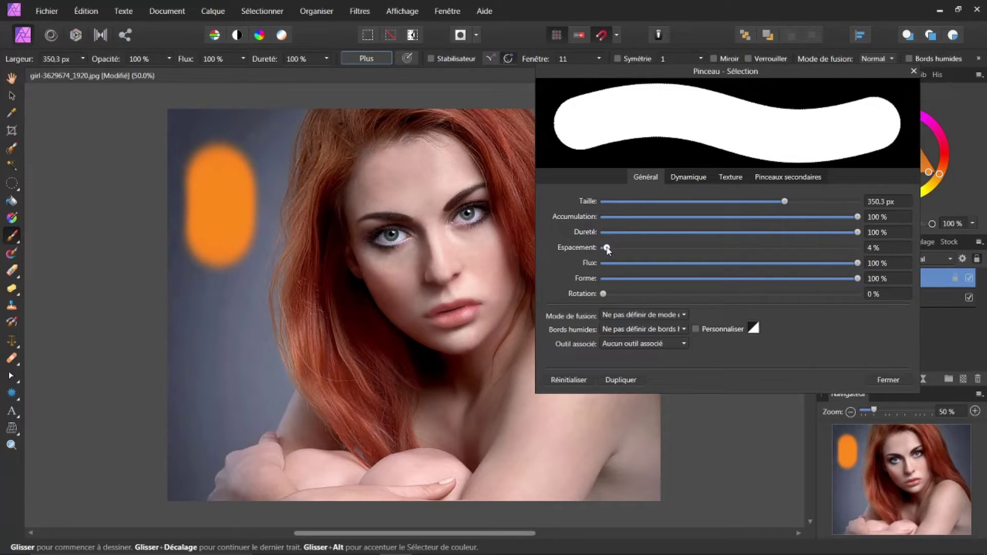
mouse_move(606, 249)
mouse_down()
mouse_move(678, 252)
mouse_move(594, 248)
mouse_up()
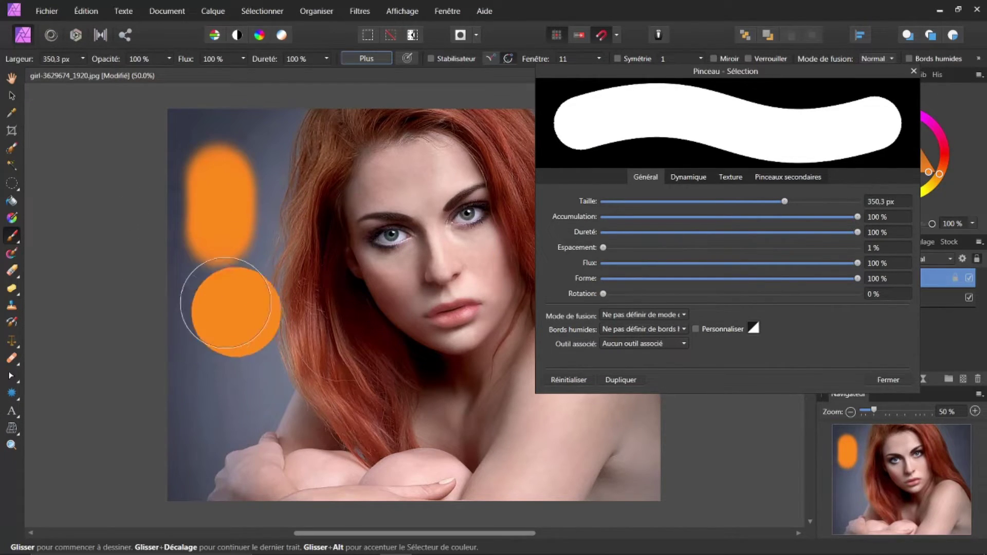
Paint a hard-edged orange dab on the photo's left background below the existing stroke, undoing any stray dabs.
click(218, 329)
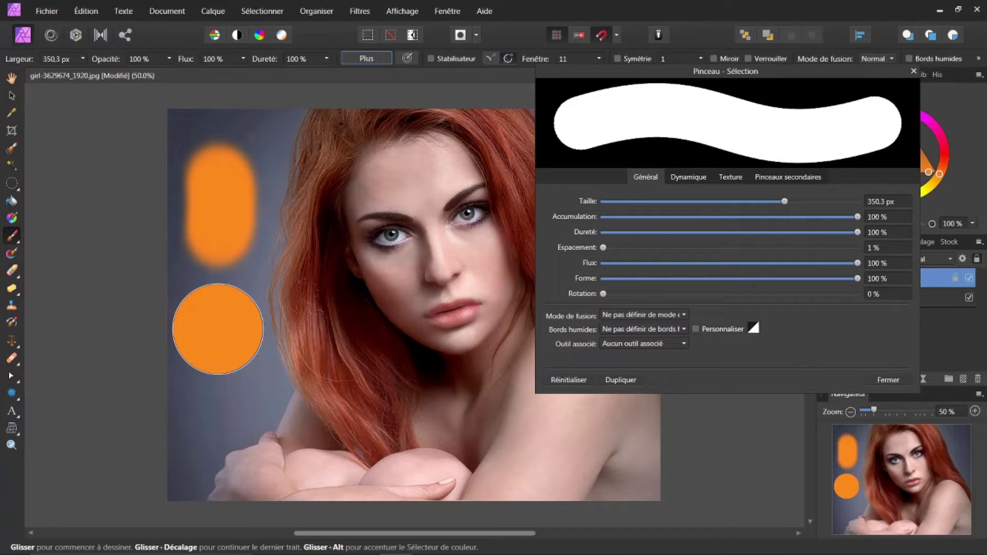
key(ctrl+z)
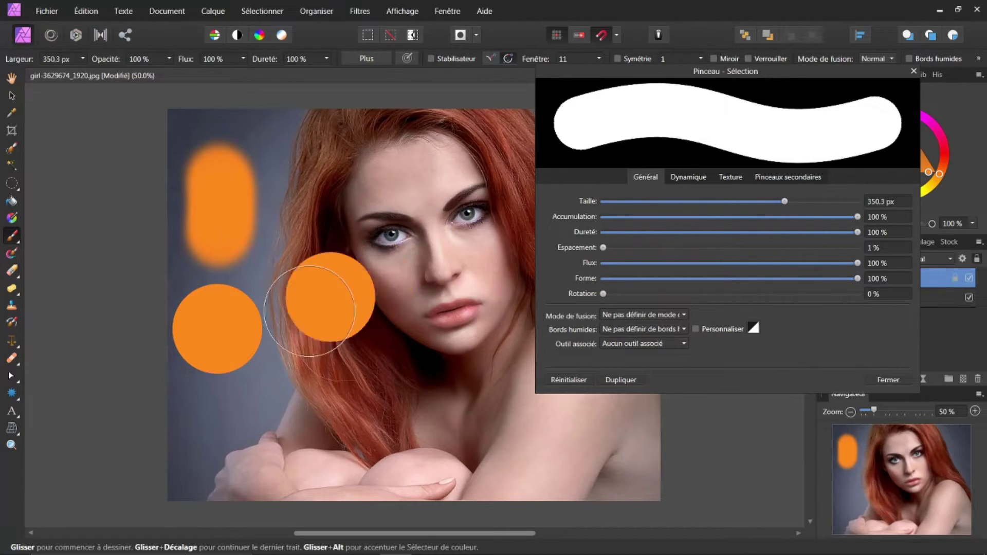
click(240, 341)
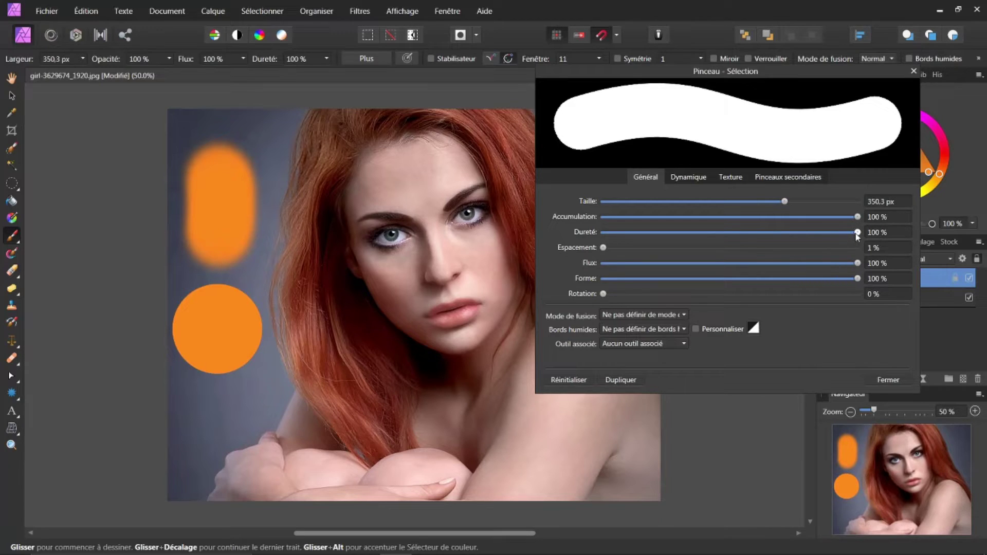
Reduce the brush's hardness and flow to 44 % each and paint a short orange stroke on the upper right background.
mouse_move(857, 234)
mouse_down()
mouse_move(701, 231)
mouse_move(698, 244)
mouse_move(729, 249)
mouse_up()
drag(857, 262, 714, 263)
click(887, 380)
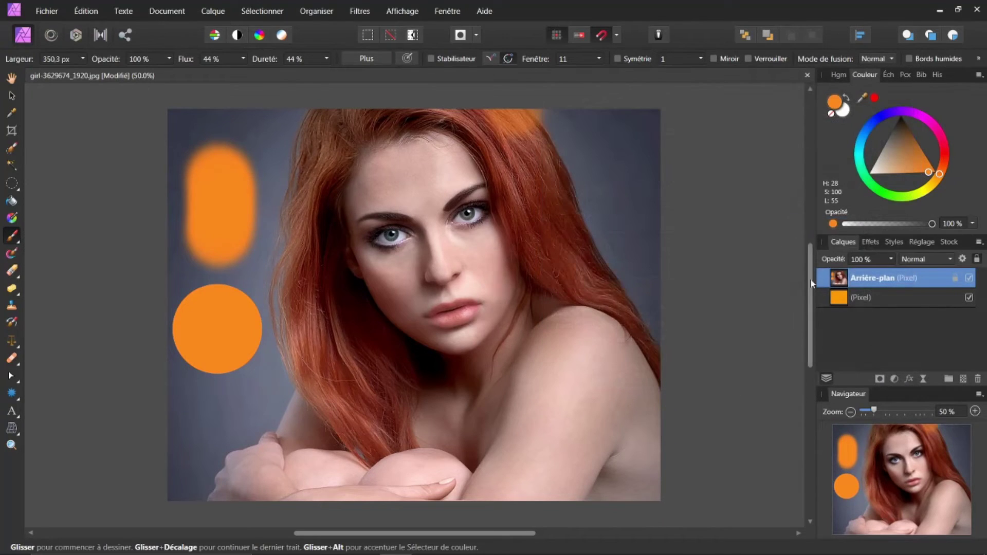
drag(586, 153, 604, 201)
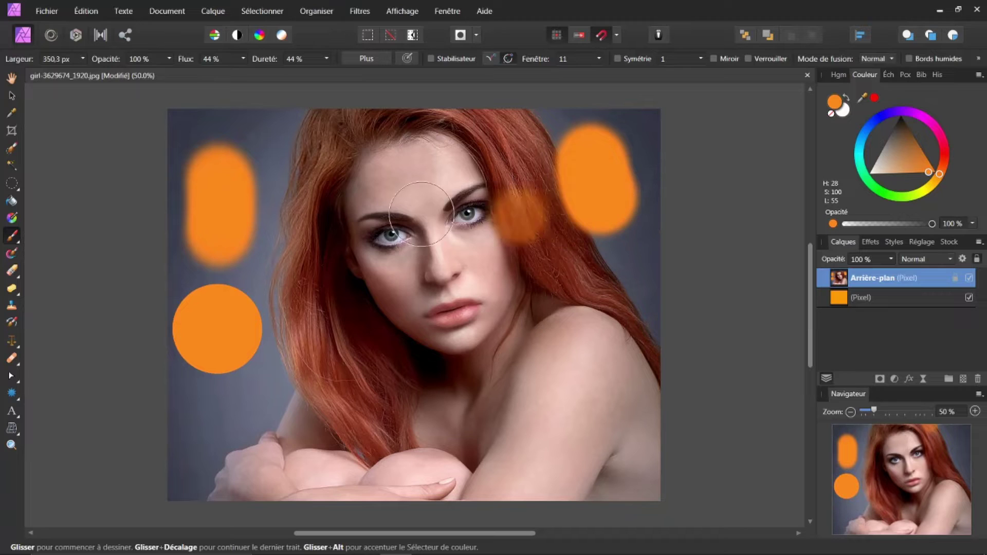
click(289, 167)
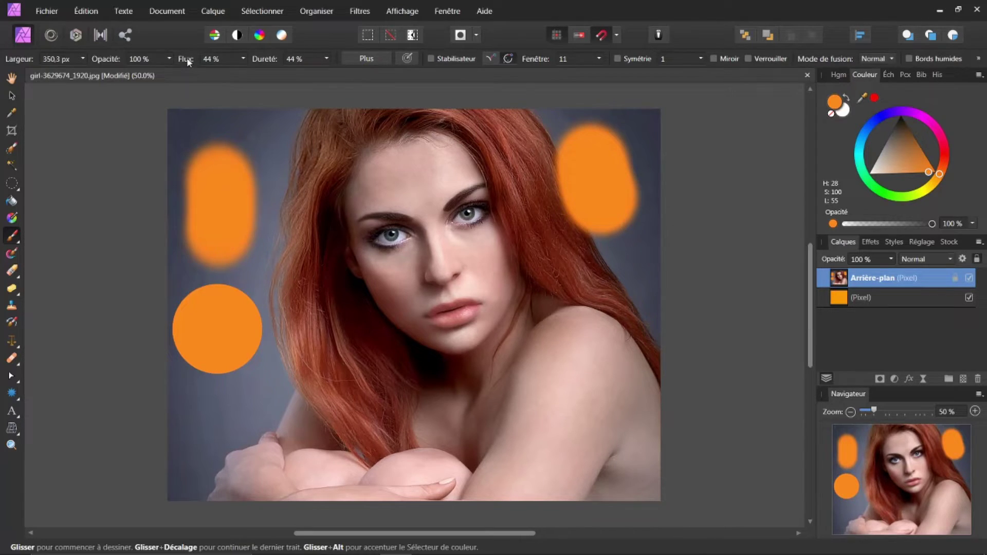
Set the brush flow to 11 % and hardness to 15 %, and paint two soft vertical strokes above the shoulder.
drag(187, 60, 171, 55)
drag(261, 58, 247, 58)
drag(624, 264, 611, 331)
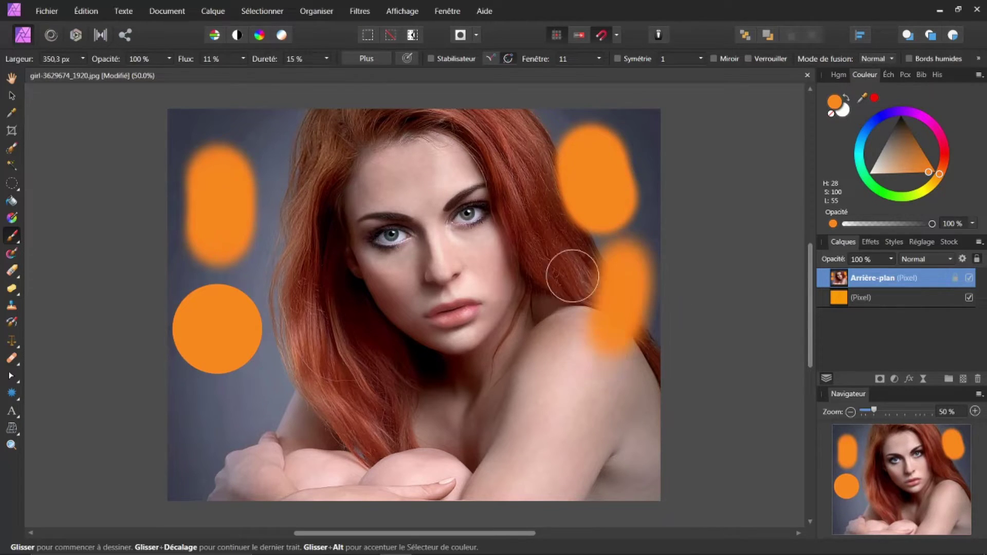
drag(568, 252, 568, 309)
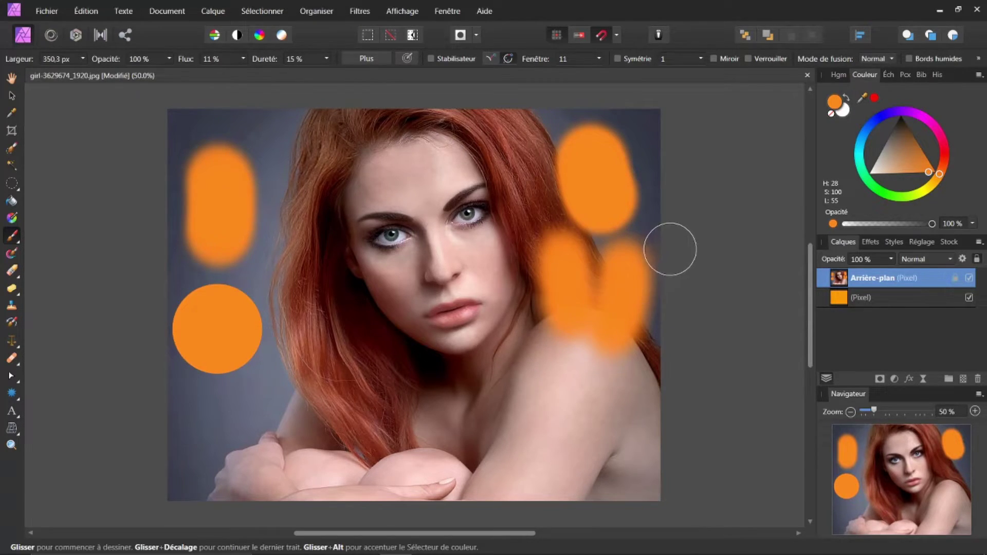
Set the brush spacing (Espacement) to 5 % and paint two faint orange strokes on the left background beside the hair.
click(367, 59)
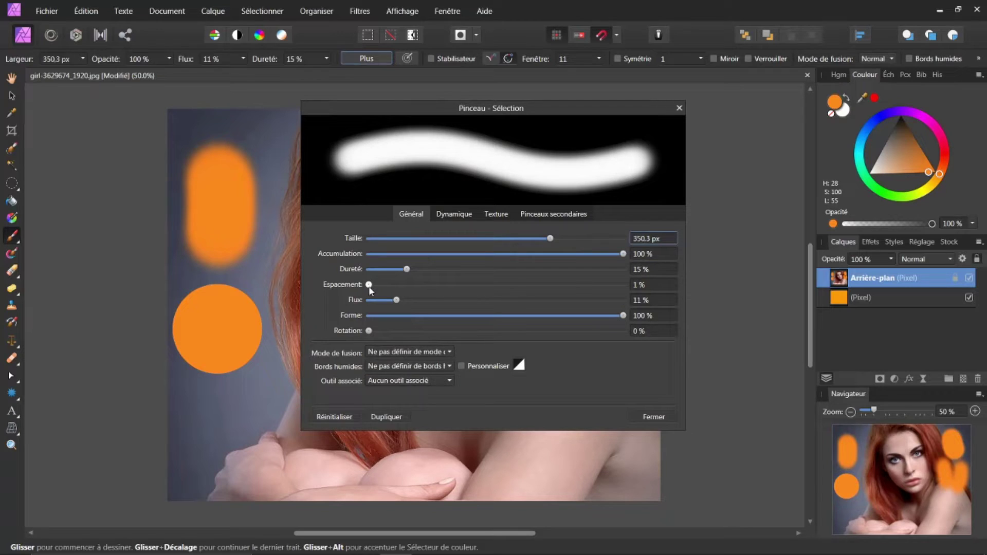
drag(369, 287, 374, 288)
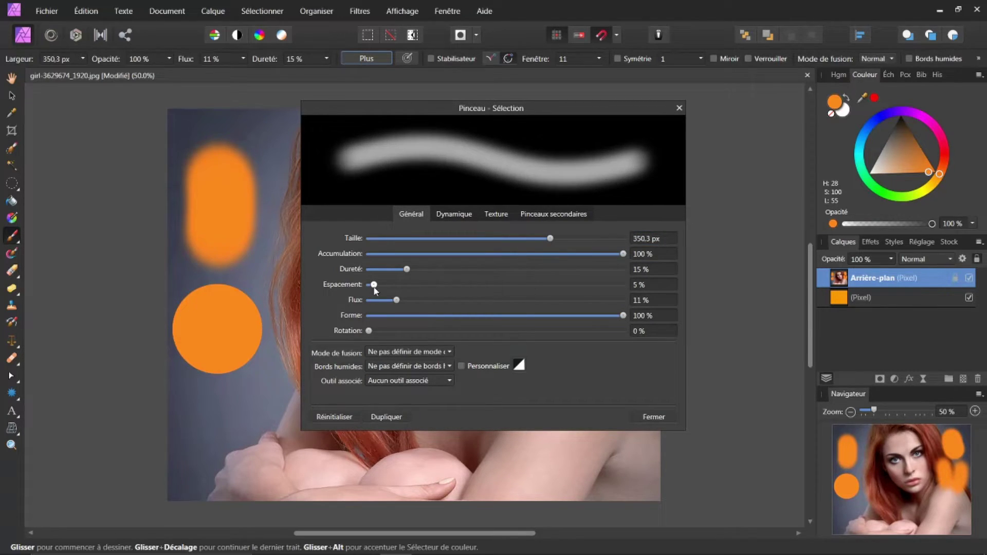
click(652, 416)
drag(276, 148, 275, 226)
mouse_move(267, 381)
mouse_down()
mouse_move(216, 418)
mouse_move(218, 429)
mouse_move(277, 383)
mouse_up()
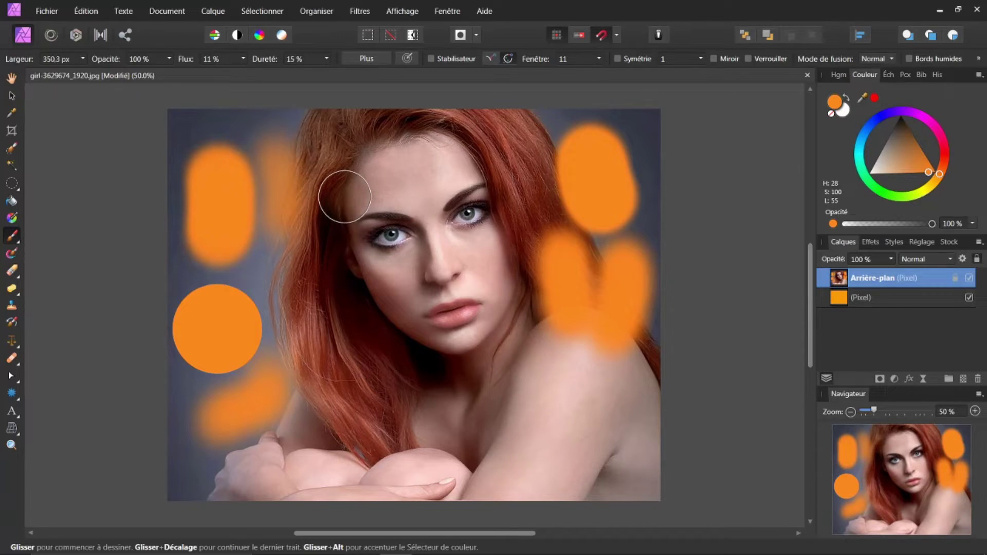
Shrink and enlarge the brush repeatedly over the photo, ending at a width of 477 px.
key(bracketleft)
key(bracketleft)
key(bracketleft)
key(bracketleft)
key(bracketright)
key(bracketright)
key(bracketright)
key(bracketright)
key(bracketright)
key(bracketright)
key(bracketright)
key(bracketright)
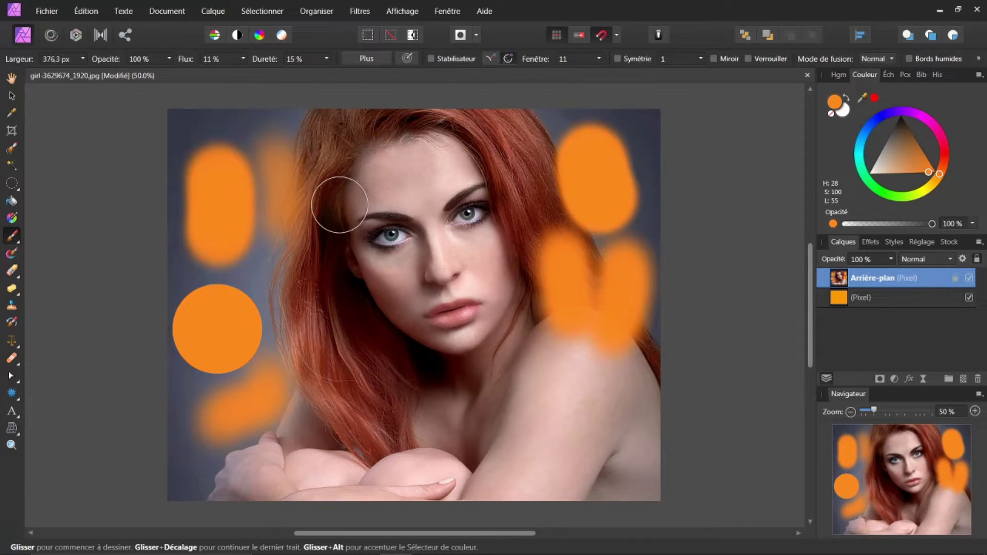
key(bracketleft)
key(bracketleft)
key(bracketright)
key(bracketright)
key(bracketright)
key(bracketleft)
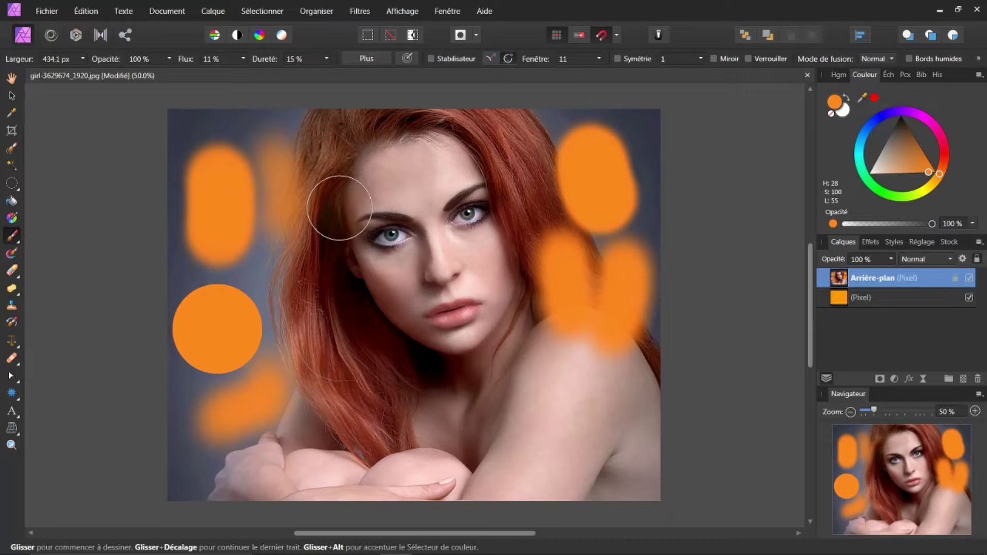
key(bracketleft)
key(bracketleft)
key(bracketleft)
key(bracketleft)
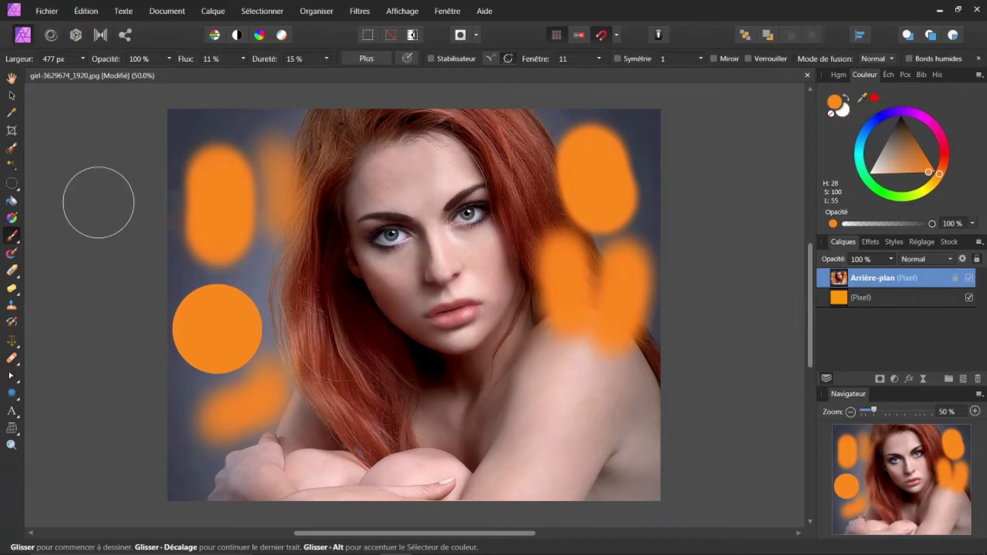
Look through the variants of the paint and erase brushes, then return to the Outil Pinceau.
click(17, 242)
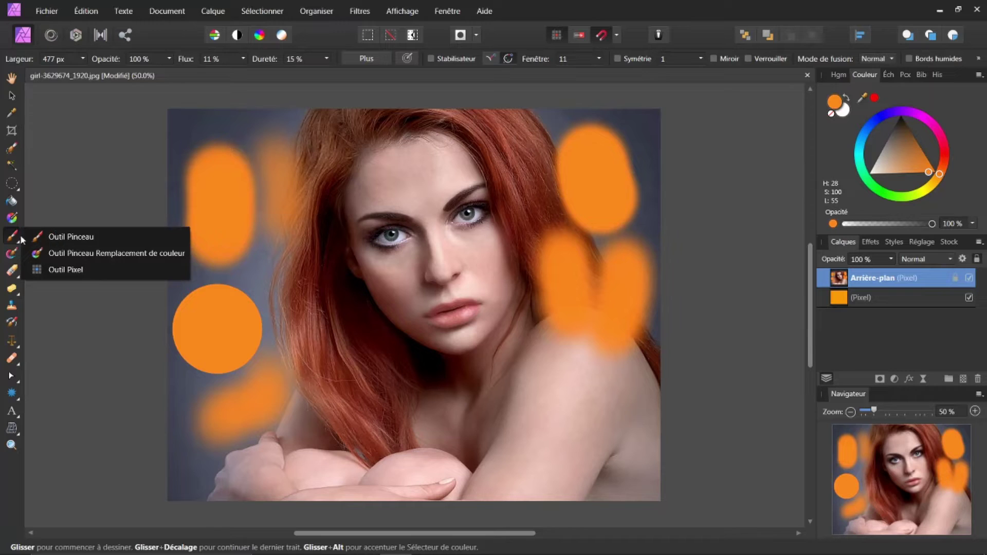
click(55, 237)
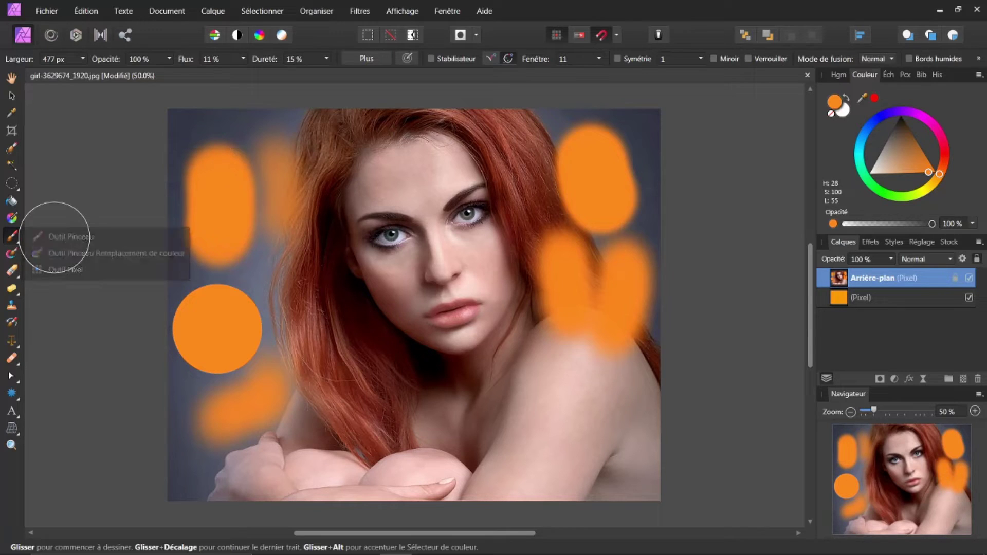
click(18, 276)
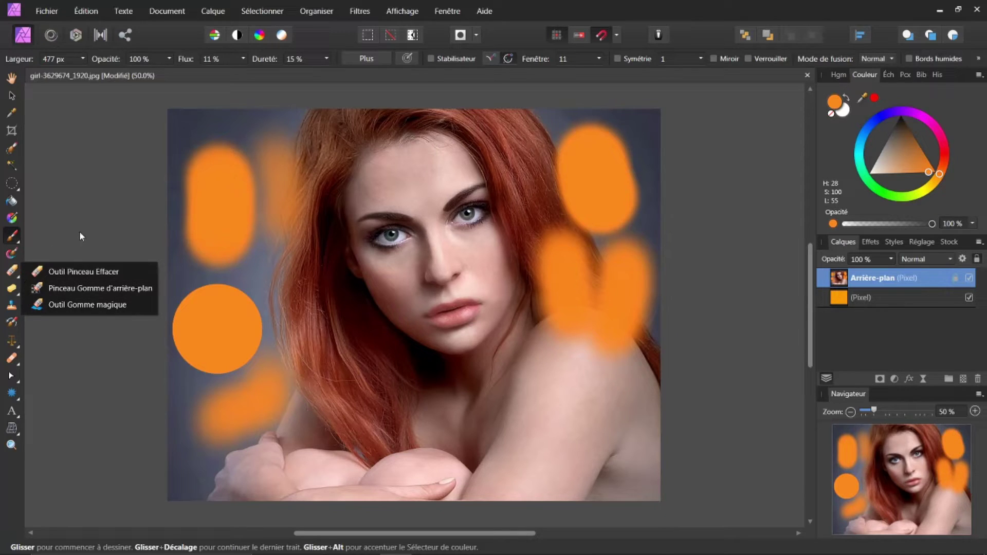
click(77, 271)
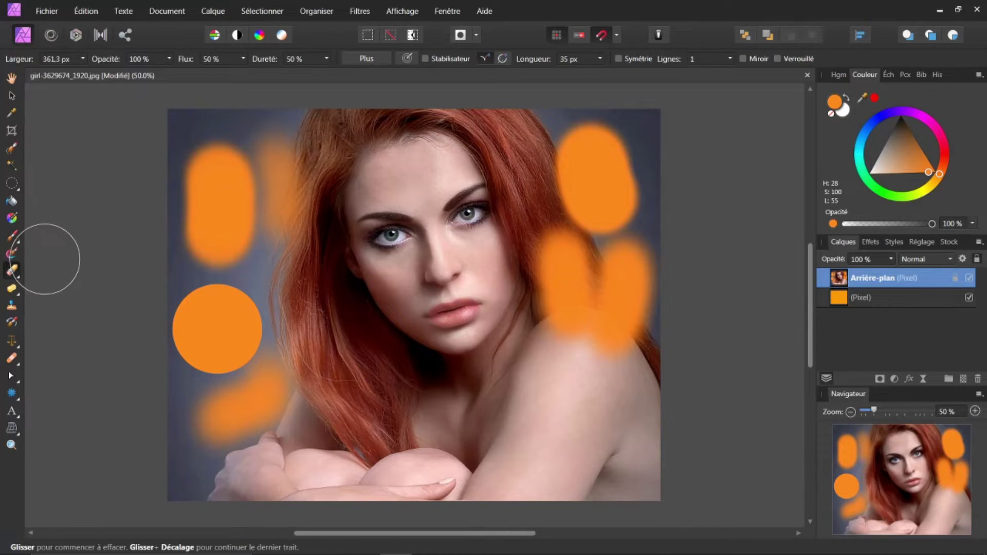
click(11, 237)
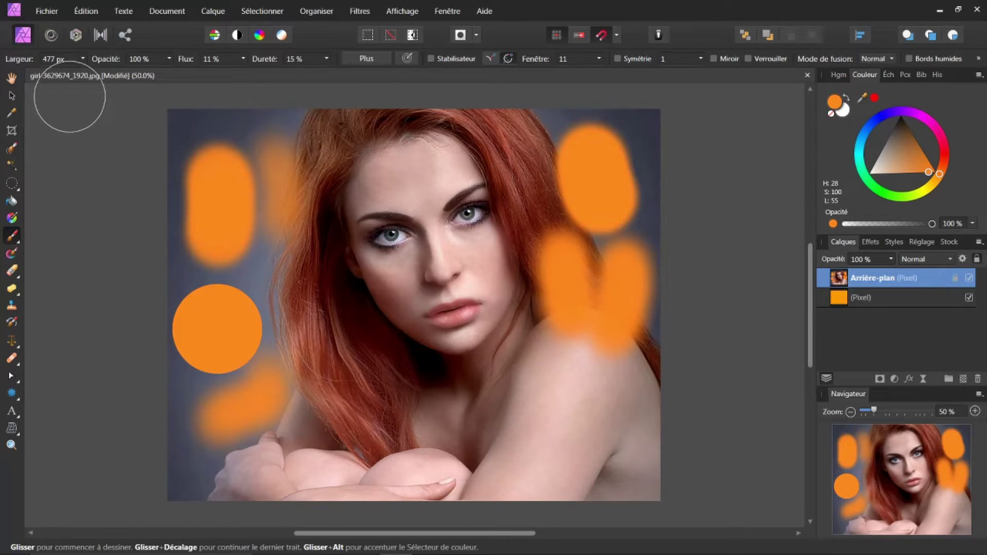
Check the keyboard shortcuts assigned to Outil Pinceau for changing brush size in the preferences, then close them.
click(86, 11)
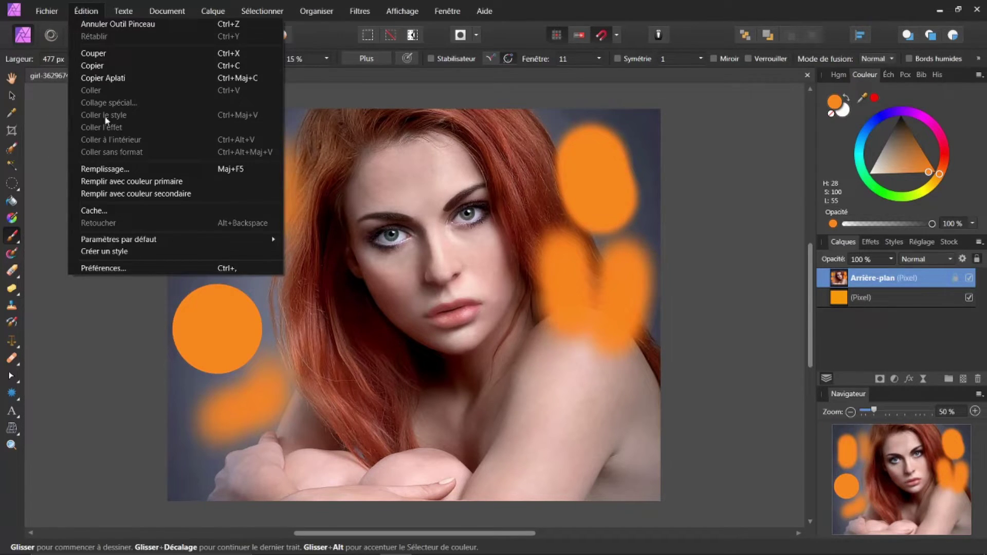
click(100, 268)
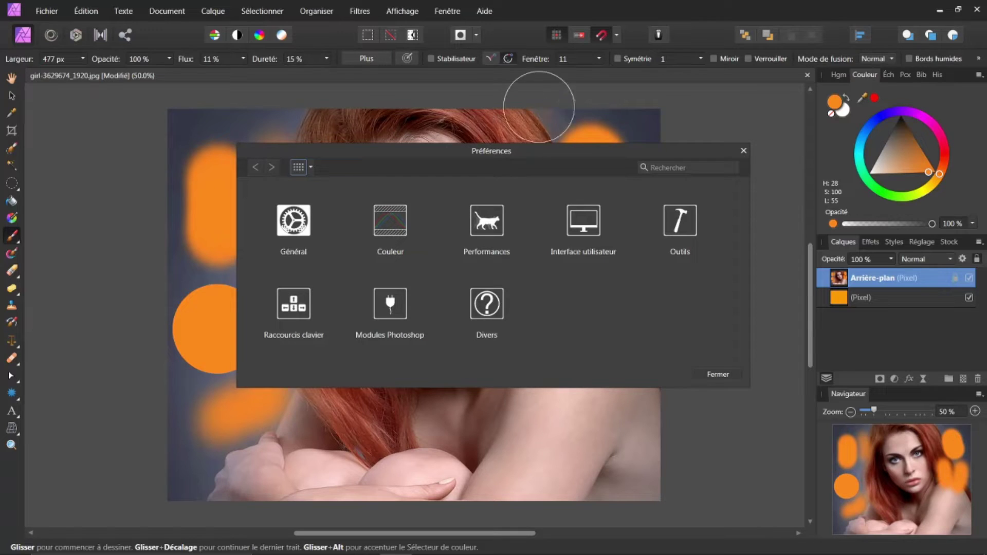
click(293, 308)
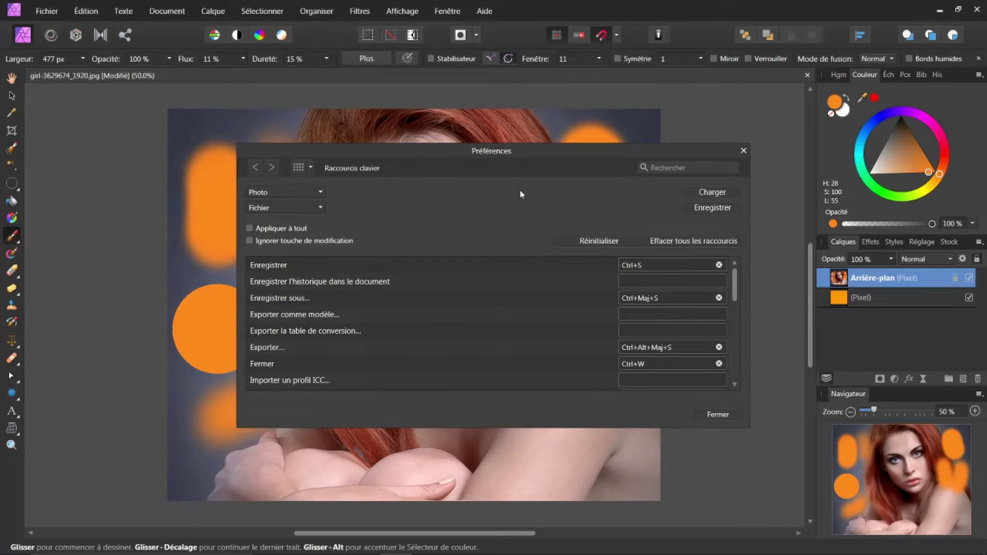
click(321, 207)
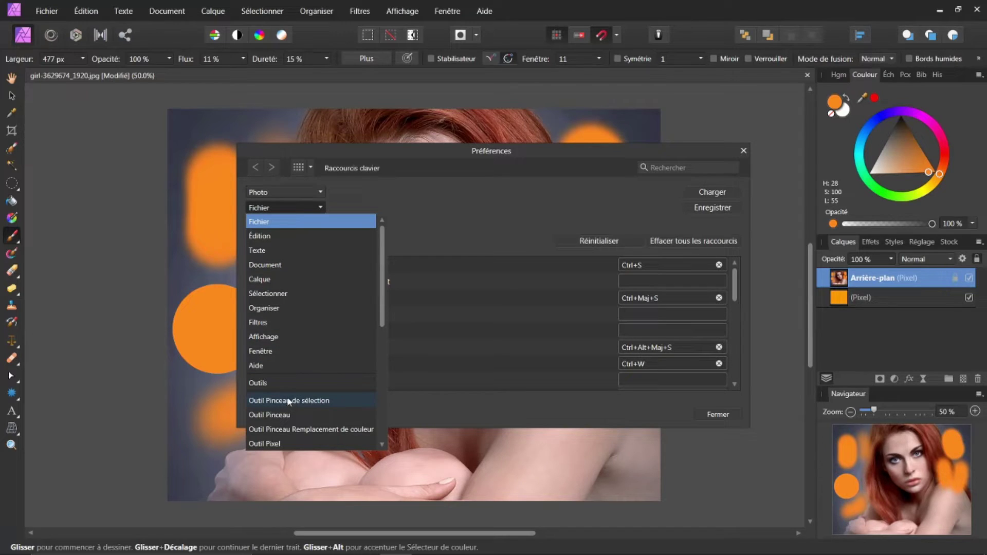
scroll(270, 412, down, 2)
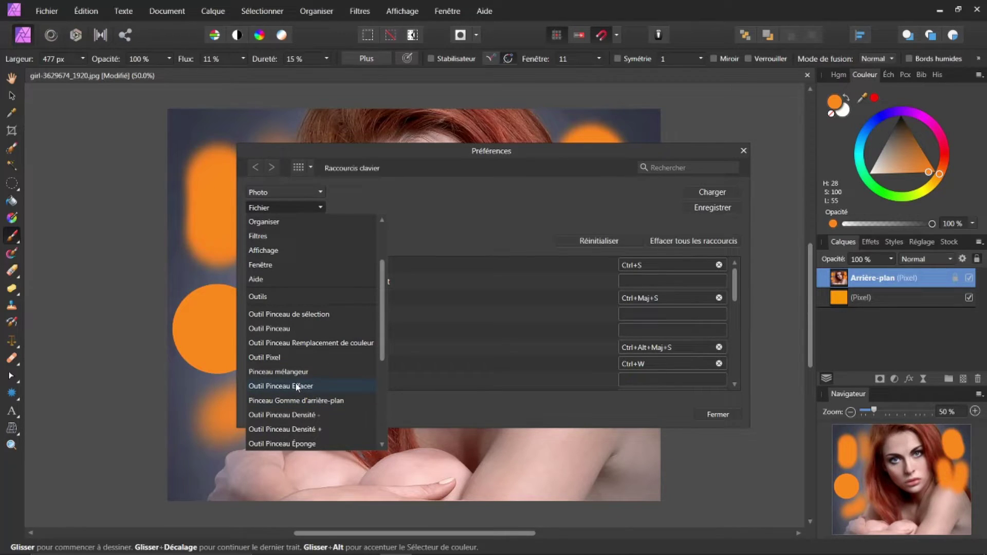
click(262, 329)
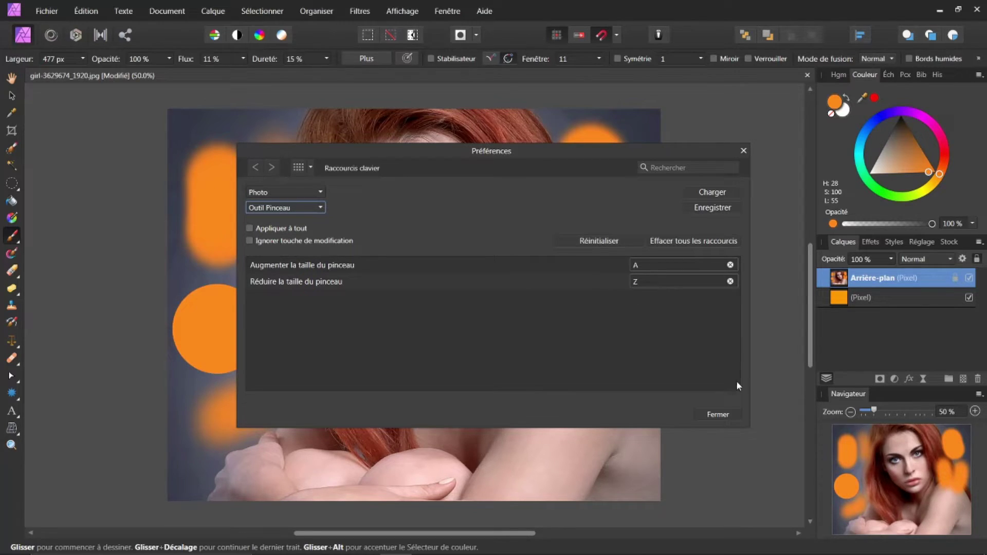
click(711, 412)
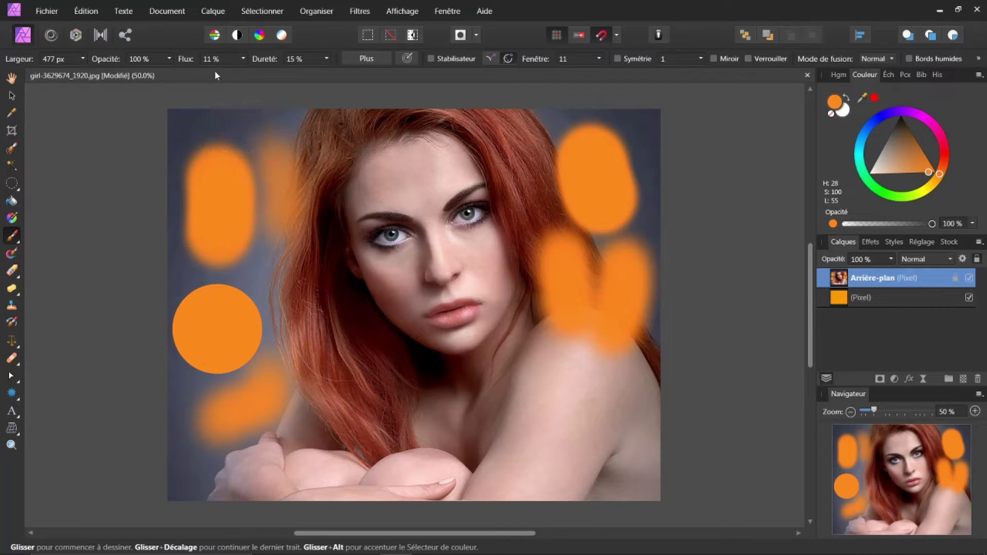
Vary the brush width, finishing at 446.8 px, and paint a short soft orange stroke between the left background strokes and the hair.
click(82, 60)
drag(85, 73, 61, 76)
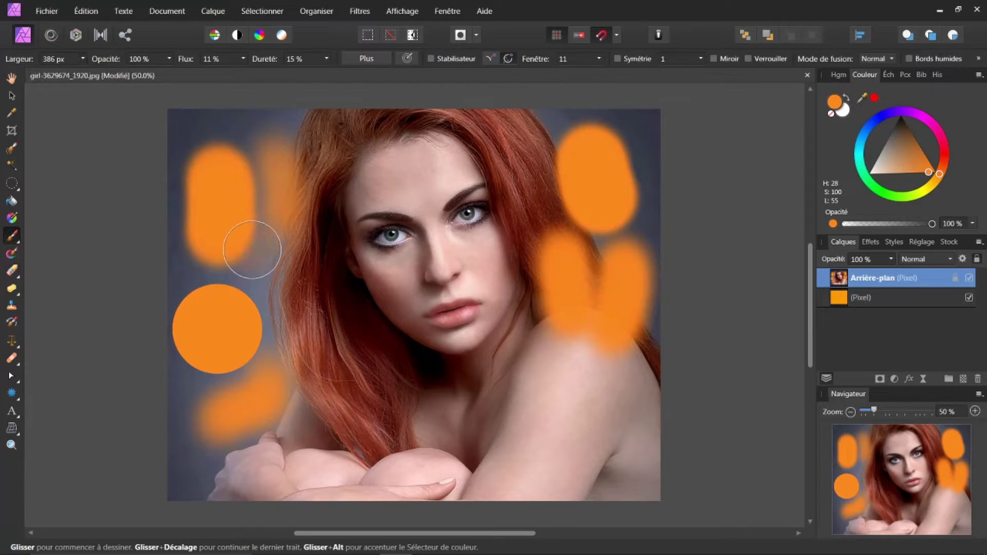
key(bracketright)
key(bracketright)
key(bracketright)
key(bracketright)
key(bracketright)
key(bracketright)
key(bracketright)
key(bracketright)
key(bracketright)
key(bracketright)
key(bracketleft)
key(bracketleft)
key(bracketleft)
key(bracketleft)
key(bracketleft)
key(bracketleft)
key(bracketleft)
key(bracketleft)
key(bracketleft)
mouse_move(264, 213)
mouse_down()
mouse_move(254, 269)
mouse_move(267, 247)
mouse_up()
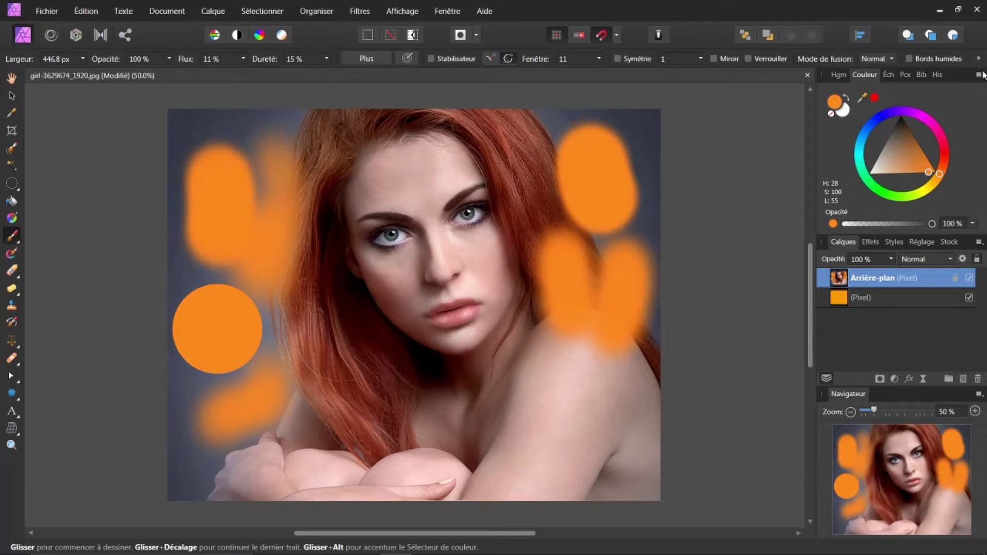
Revert the document history to the Pot de peinture state that follows Déplacer, removing all the brush strokes.
click(939, 74)
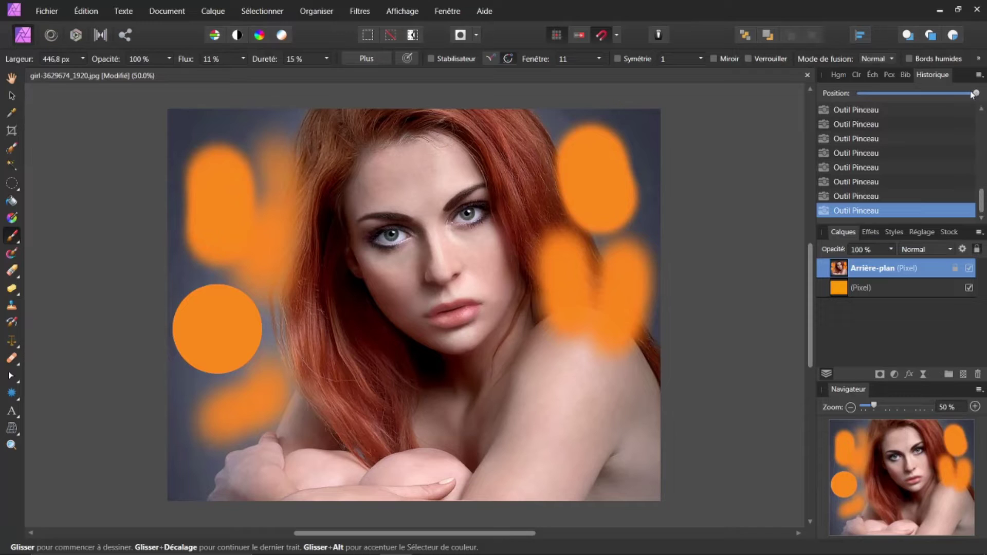
drag(971, 94, 965, 100)
drag(939, 94, 933, 94)
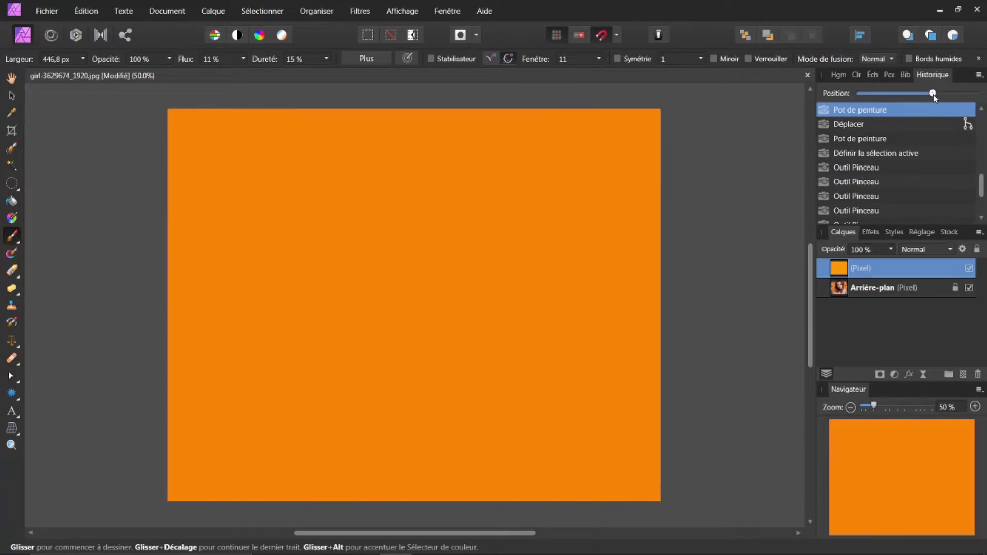
click(862, 138)
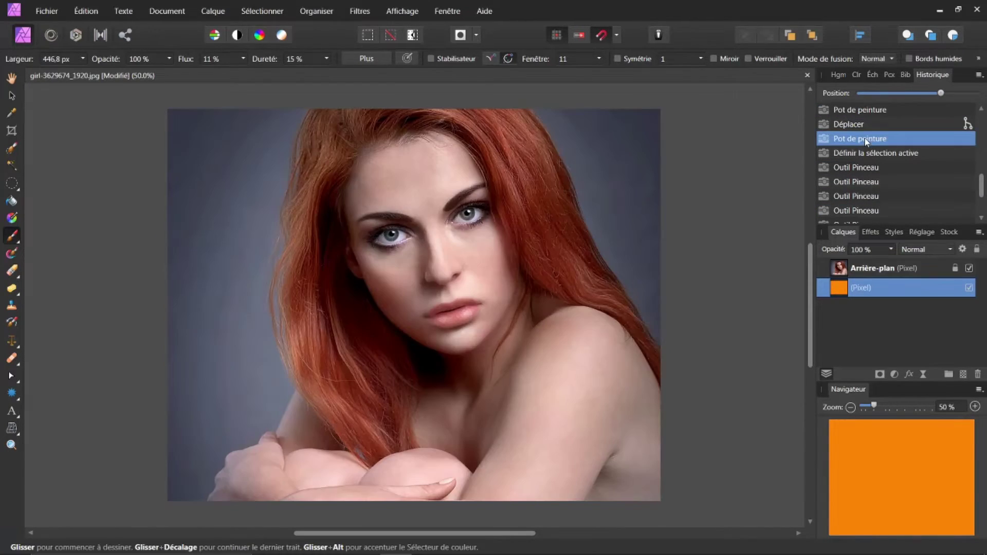
Add a mask to the Arrière-plan layer and make the mask active for painting.
click(872, 269)
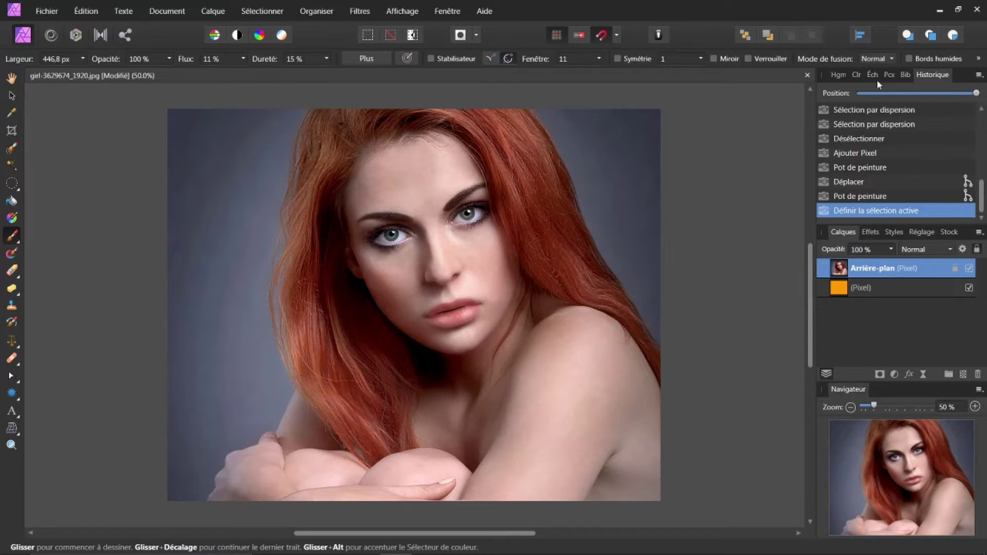
click(856, 76)
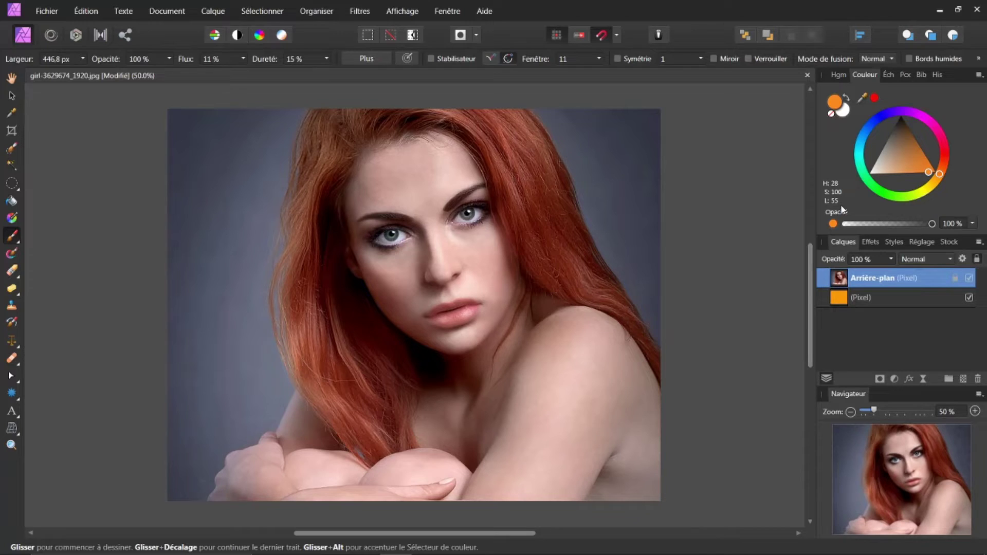
click(880, 379)
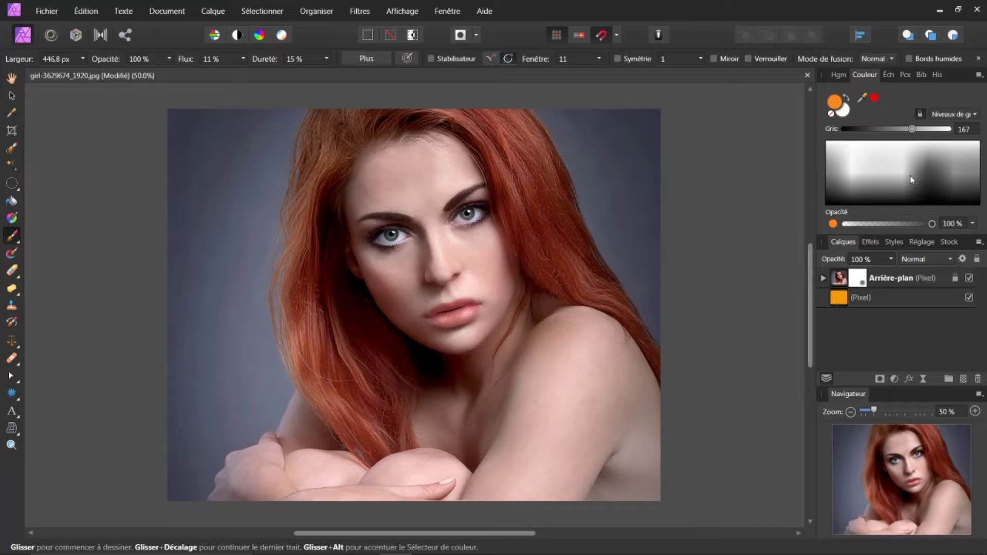
click(822, 280)
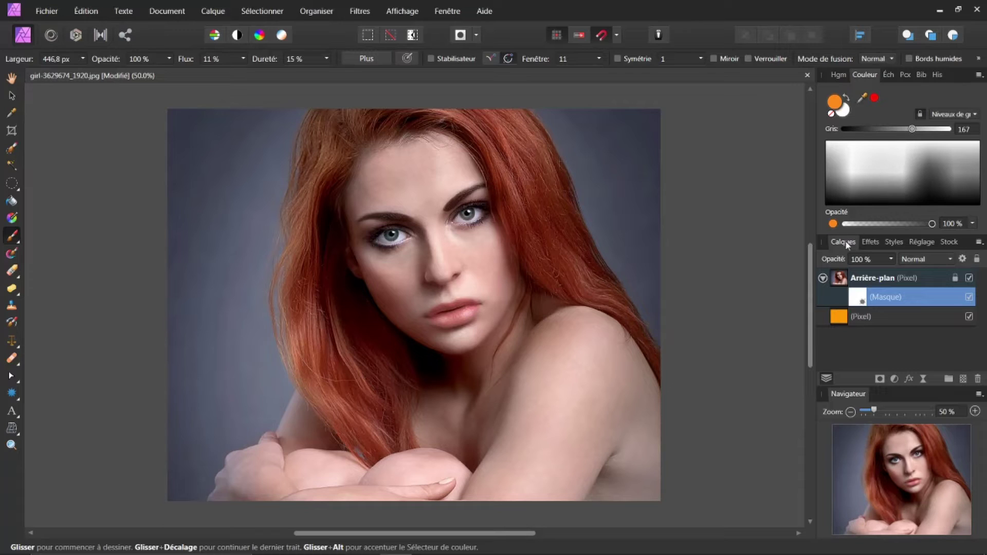
click(838, 278)
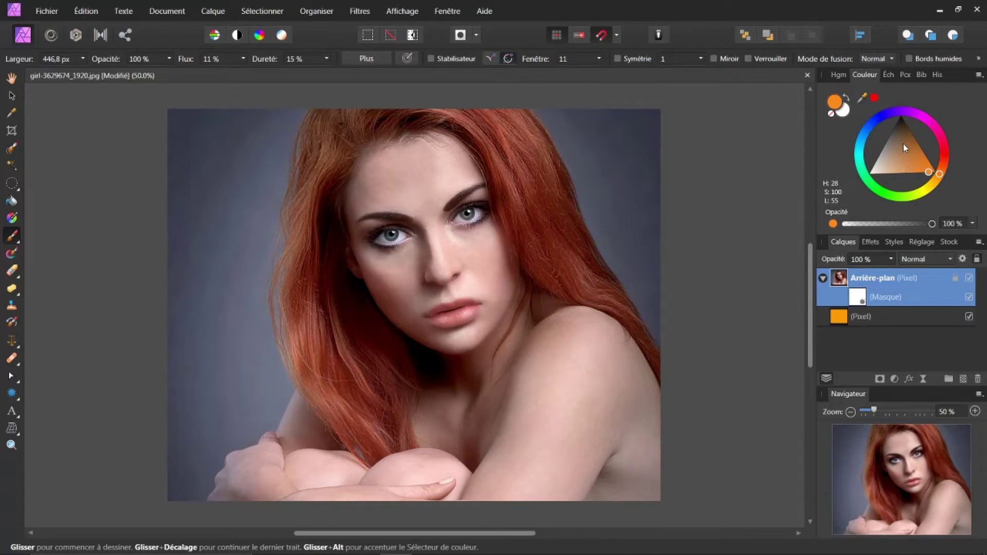
click(859, 300)
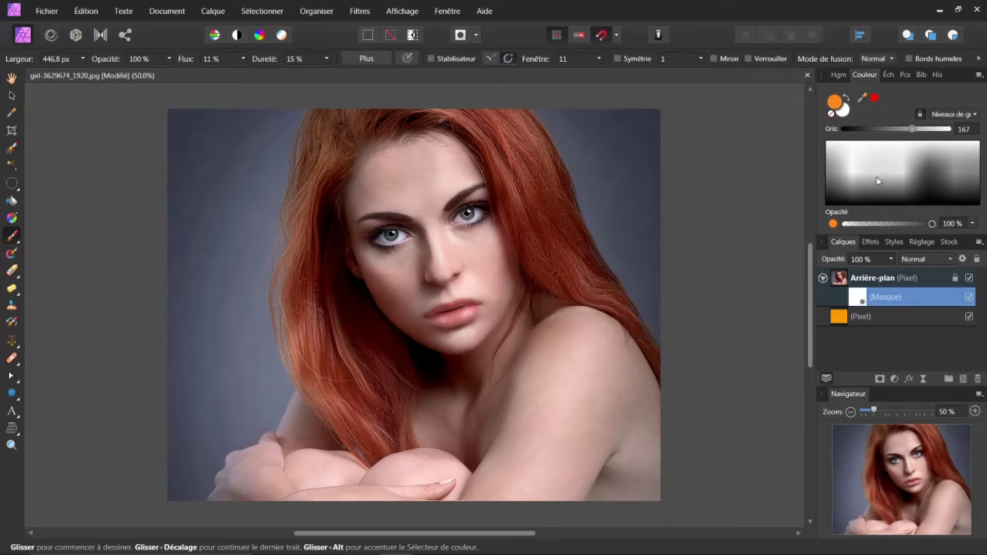
Paint on the Arrière-plan mask with black to hide the background between the right side of the hair and the photo's edge.
drag(875, 181, 885, 210)
click(888, 176)
key(d)
click(839, 110)
click(833, 100)
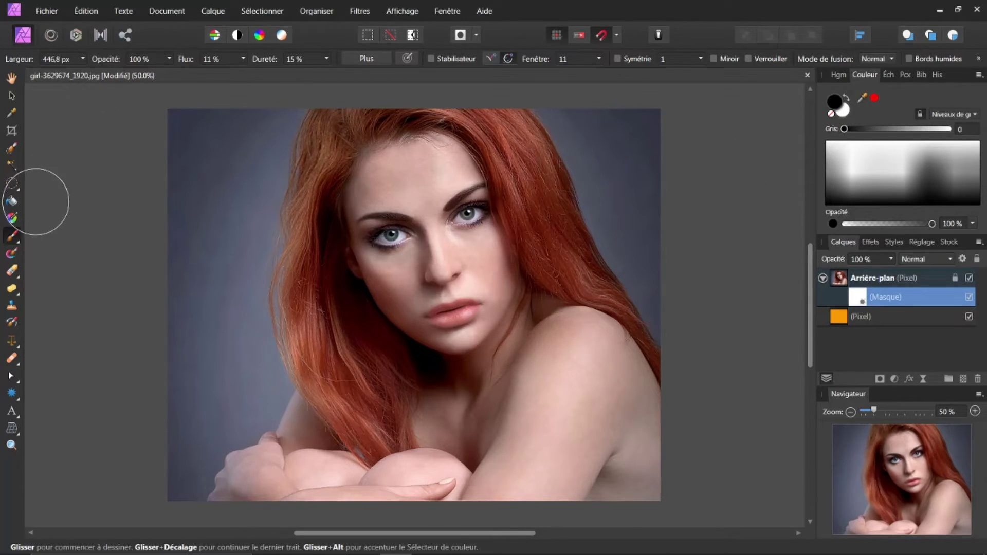
click(611, 151)
mouse_move(612, 151)
mouse_down()
mouse_move(625, 188)
mouse_move(623, 137)
mouse_move(638, 181)
mouse_move(640, 127)
mouse_move(640, 146)
mouse_move(555, 111)
mouse_move(594, 166)
mouse_move(620, 244)
mouse_move(673, 330)
mouse_move(678, 311)
mouse_move(649, 172)
mouse_move(661, 244)
mouse_move(550, 98)
mouse_move(597, 120)
mouse_move(628, 157)
mouse_move(639, 254)
mouse_up()
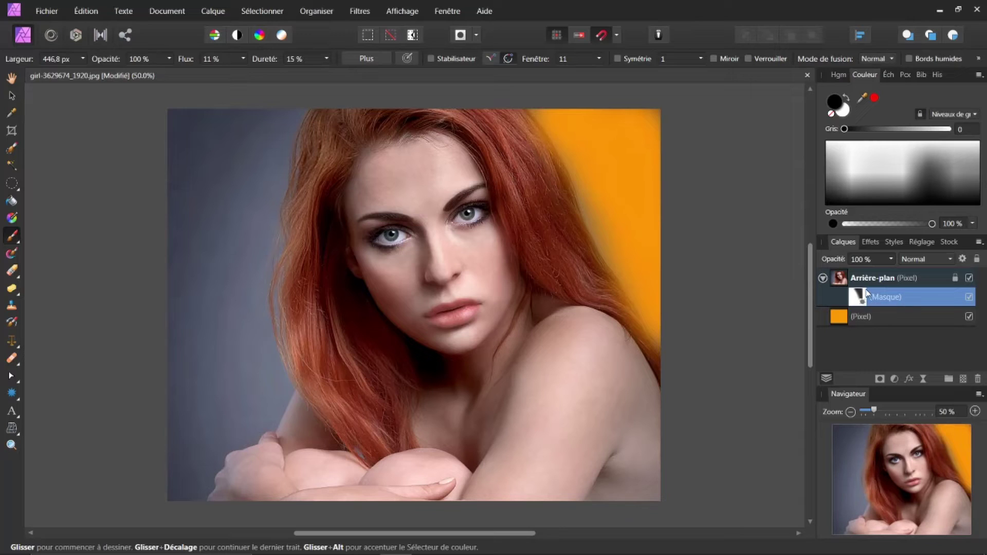
Try the mask above all layers and nested back inside Arrière-plan, and delete it.
drag(855, 301, 853, 277)
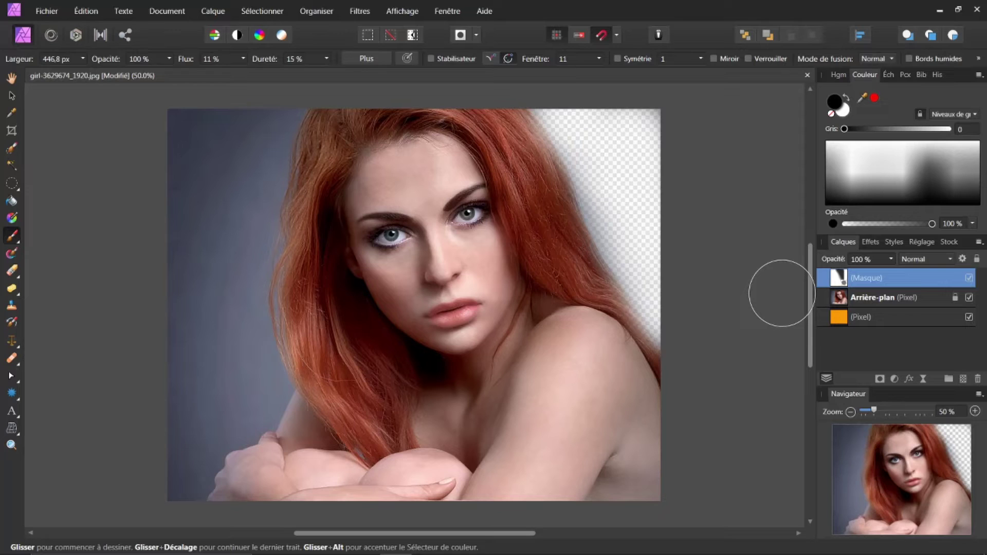
double_click(858, 277)
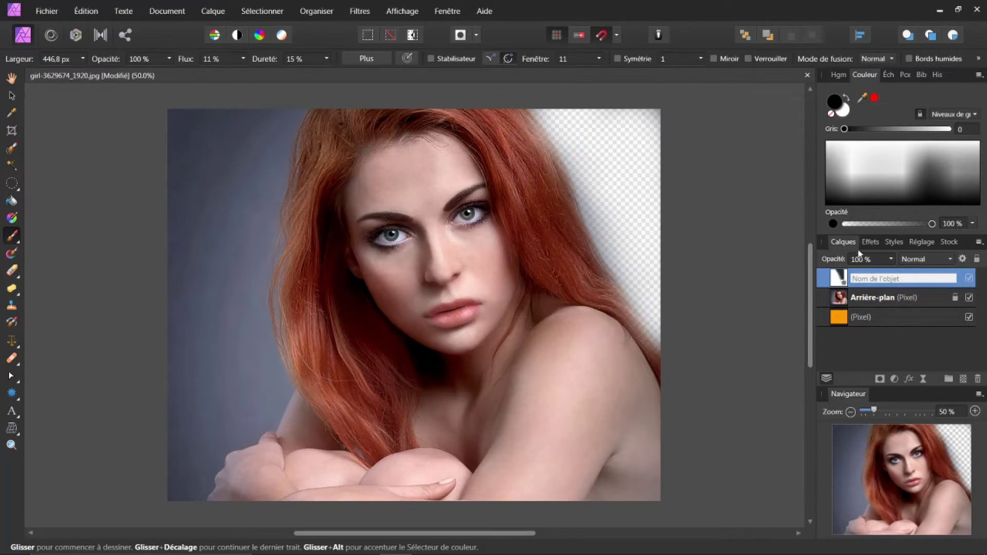
drag(836, 280, 841, 303)
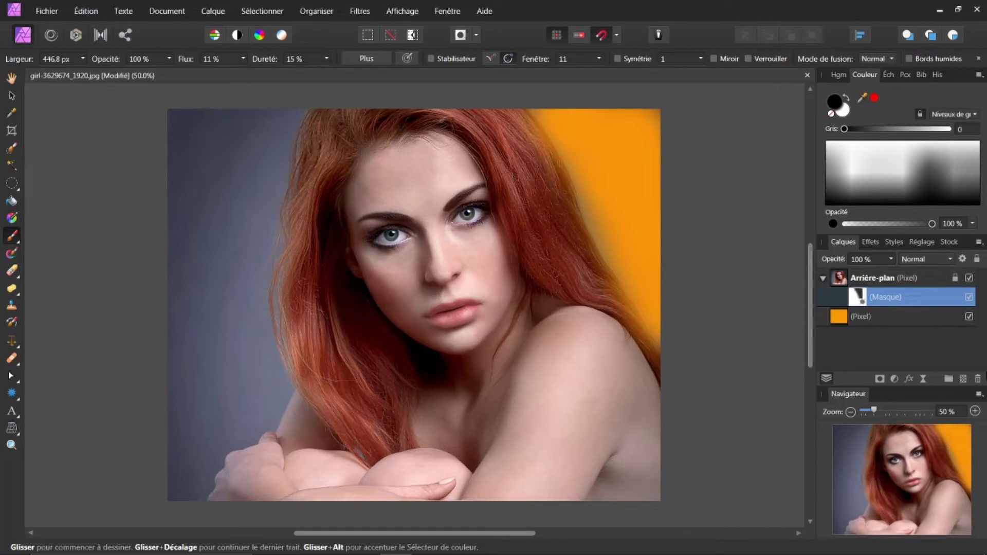
click(978, 379)
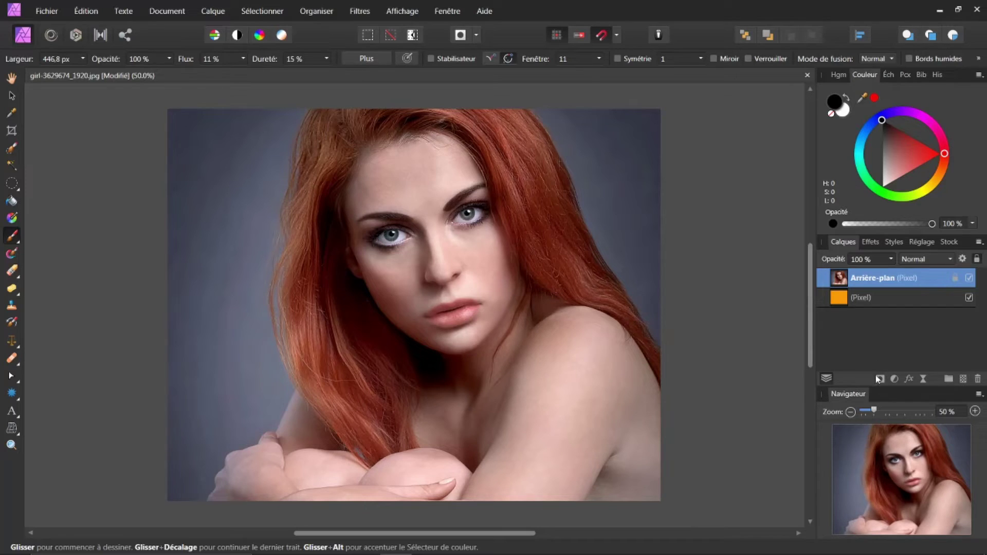
Move the orange layer above Arrière-plan and shrink it to an upright rectangle over the left side of the portrait.
click(864, 298)
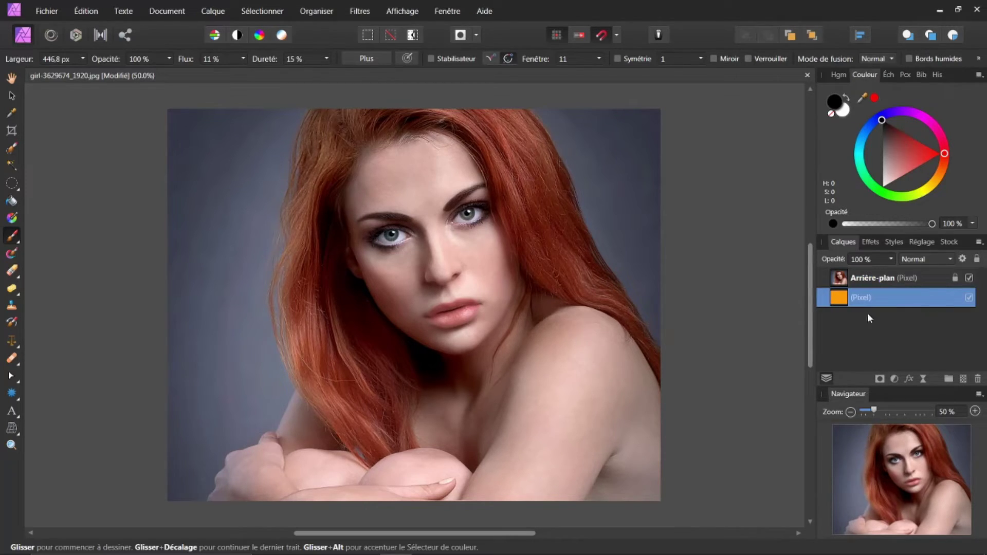
drag(842, 304, 851, 272)
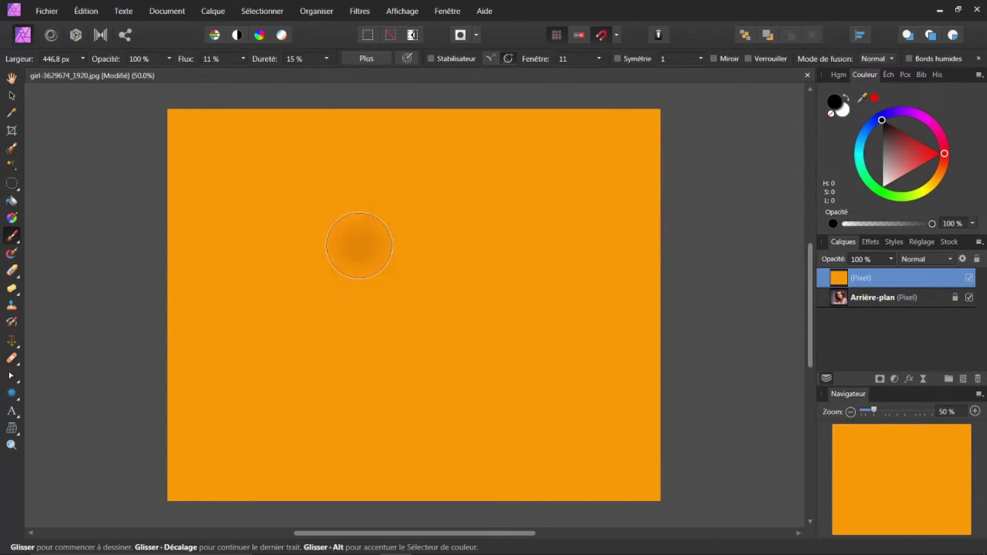
click(11, 98)
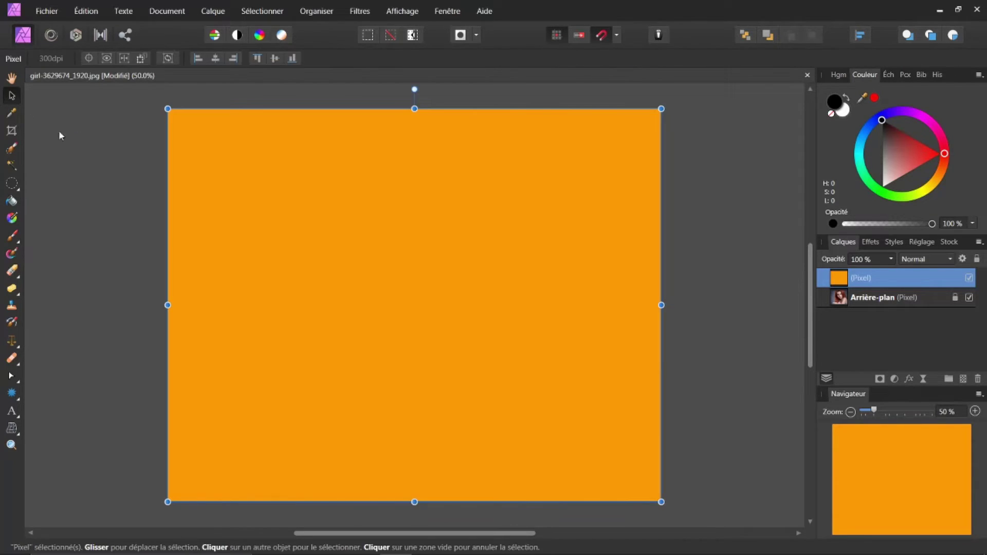
drag(661, 108, 457, 200)
drag(490, 372, 274, 282)
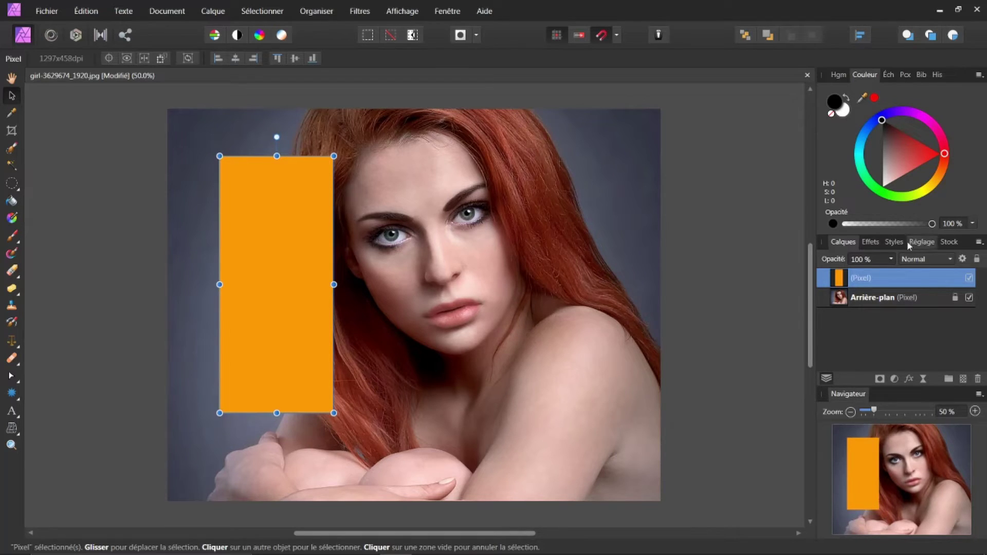
Duplicate the orange rectangle layer and flood-fill the copy with bright green (H 117, S 100, L 50).
right_click(839, 280)
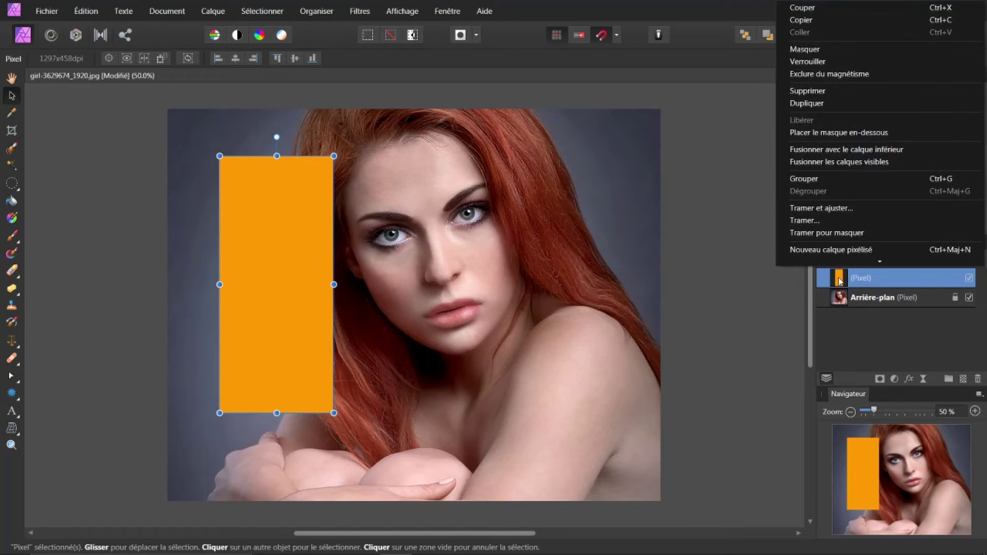
click(822, 104)
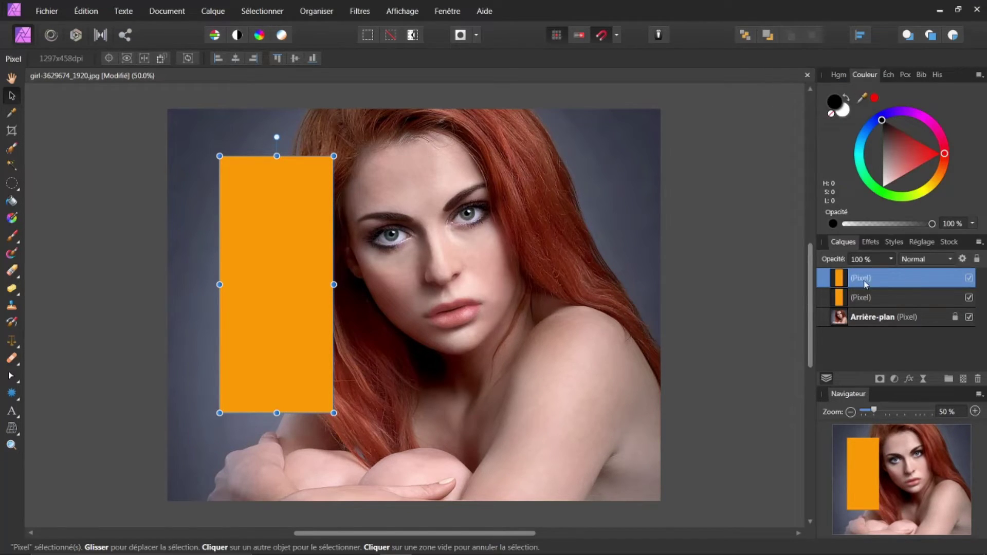
click(883, 191)
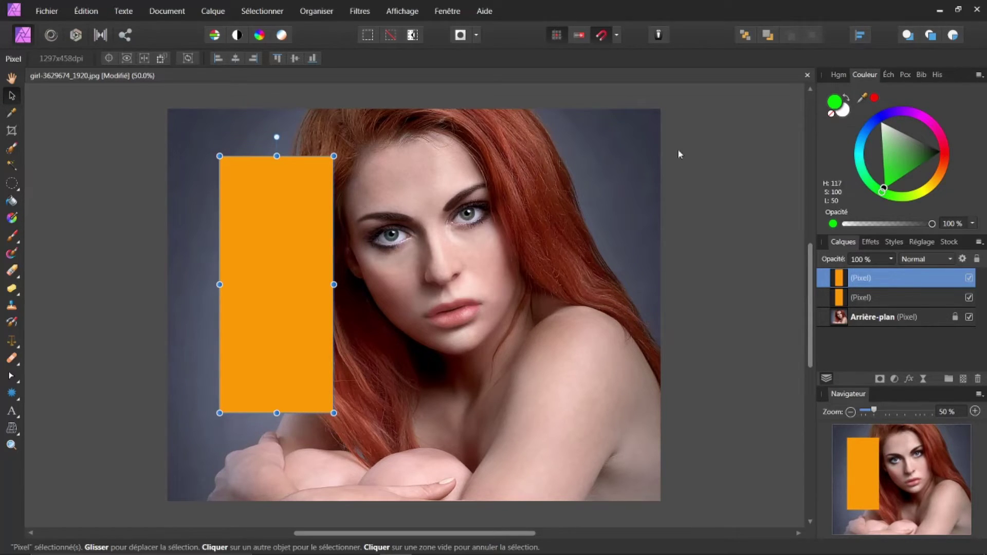
click(10, 202)
click(311, 241)
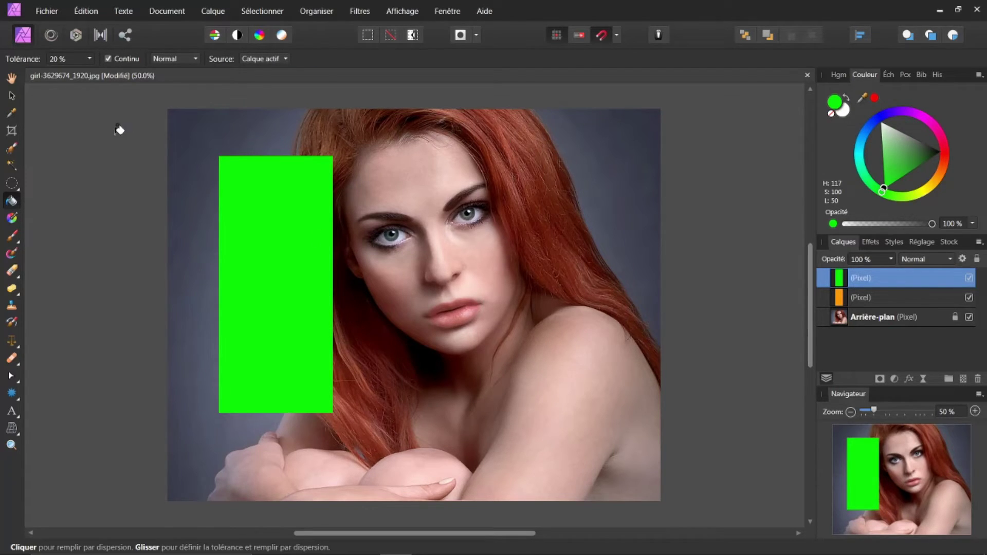
Place the green rectangle over the right side of the portrait and align the orange one with it at the same height on the left.
click(10, 97)
drag(282, 285, 596, 299)
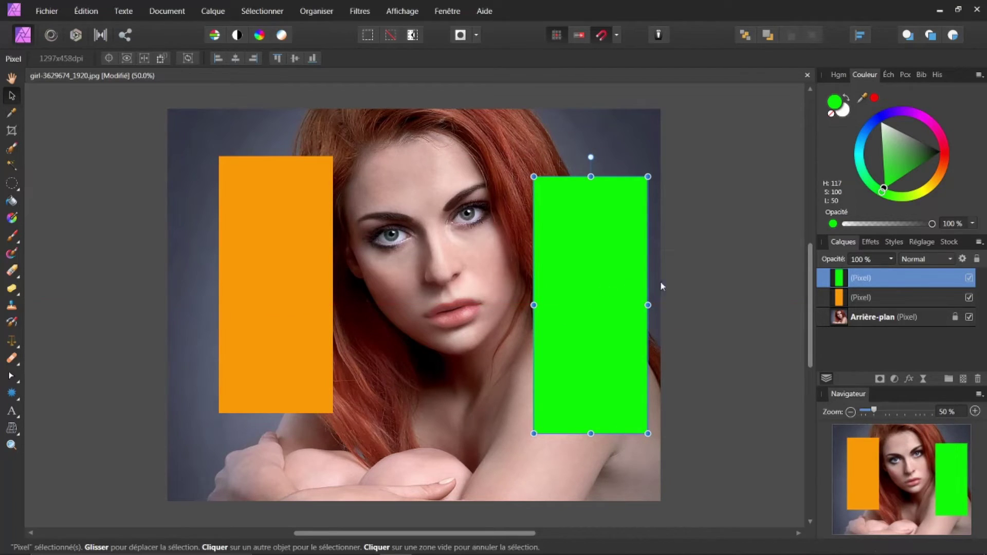
click(843, 303)
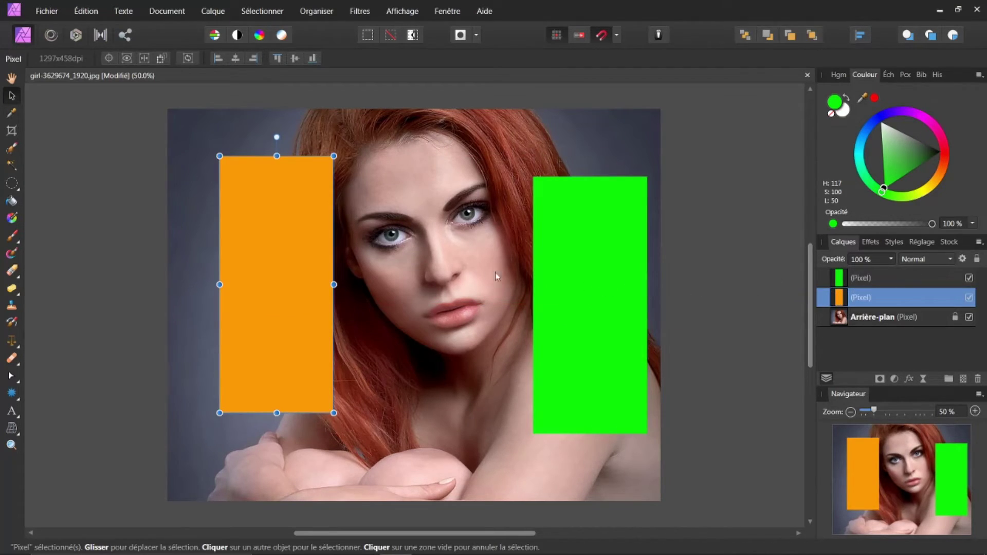
drag(301, 260, 241, 277)
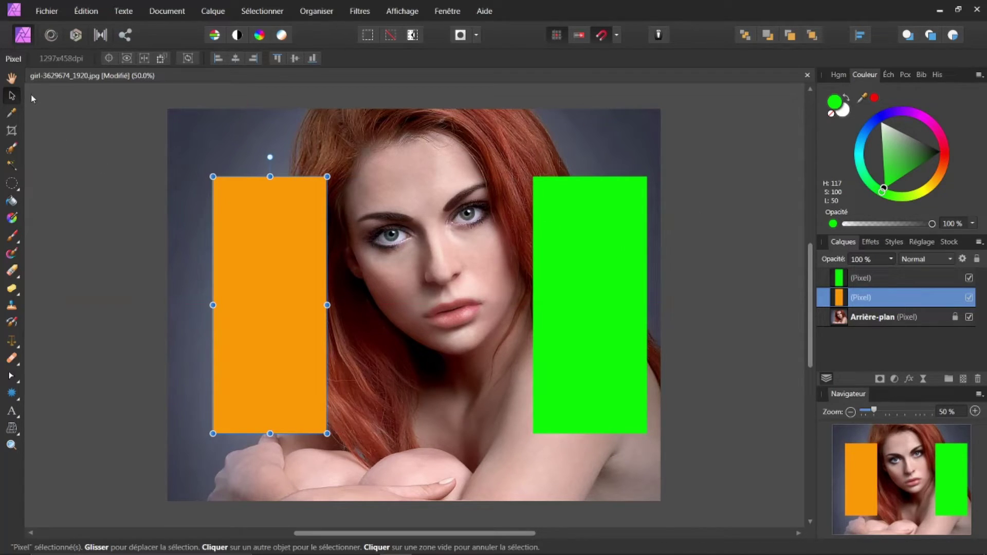
Add a Noir et blanc adjustment layer above the green rectangle layer.
click(12, 78)
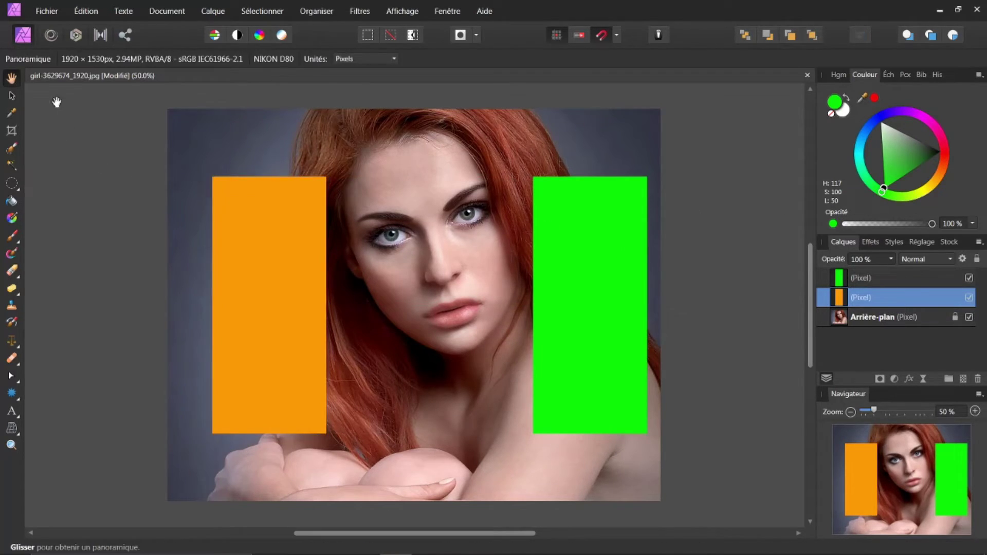
click(863, 319)
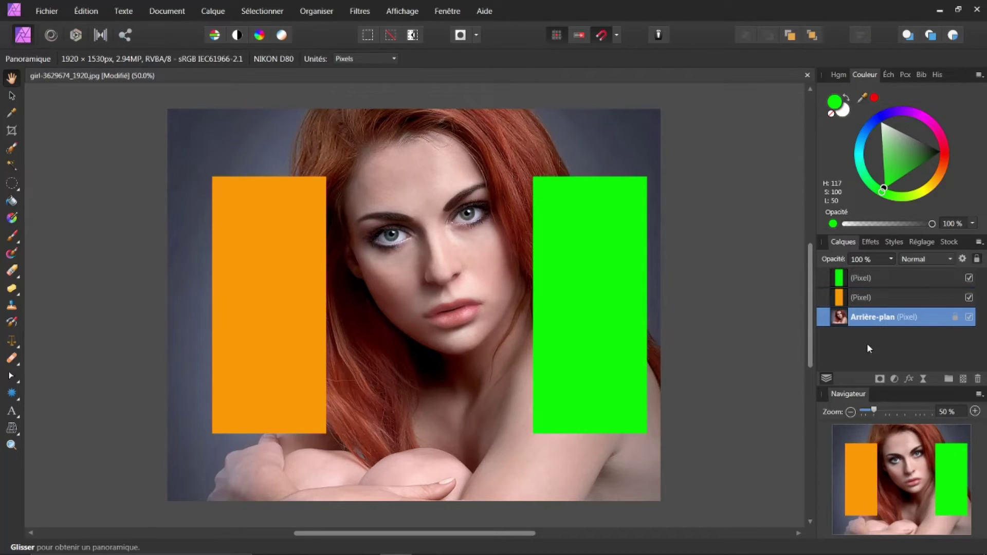
click(859, 277)
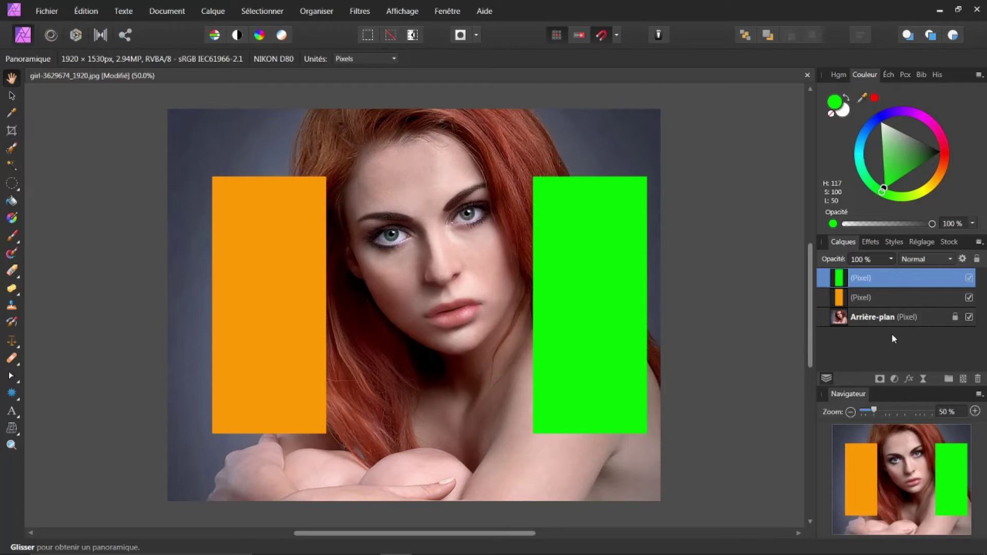
click(894, 380)
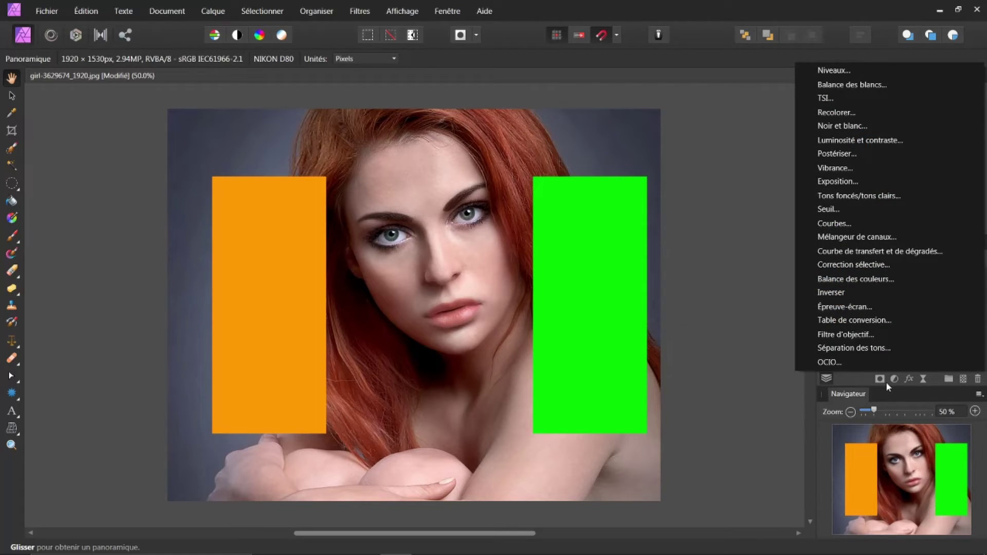
click(856, 126)
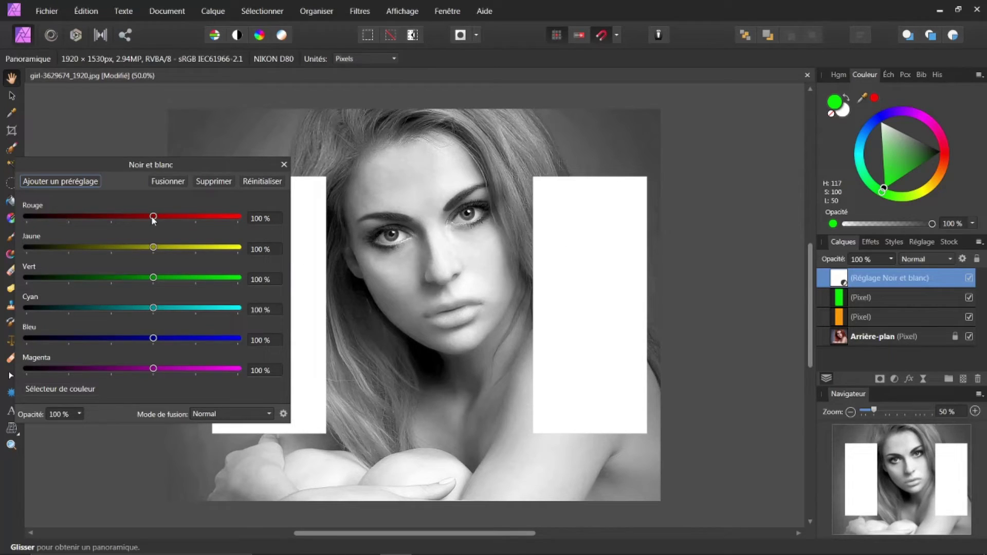
Set the Noir et blanc adjustment to Rouge -8 %, Jaune 51 % and Vert 34 %.
drag(156, 216, 109, 218)
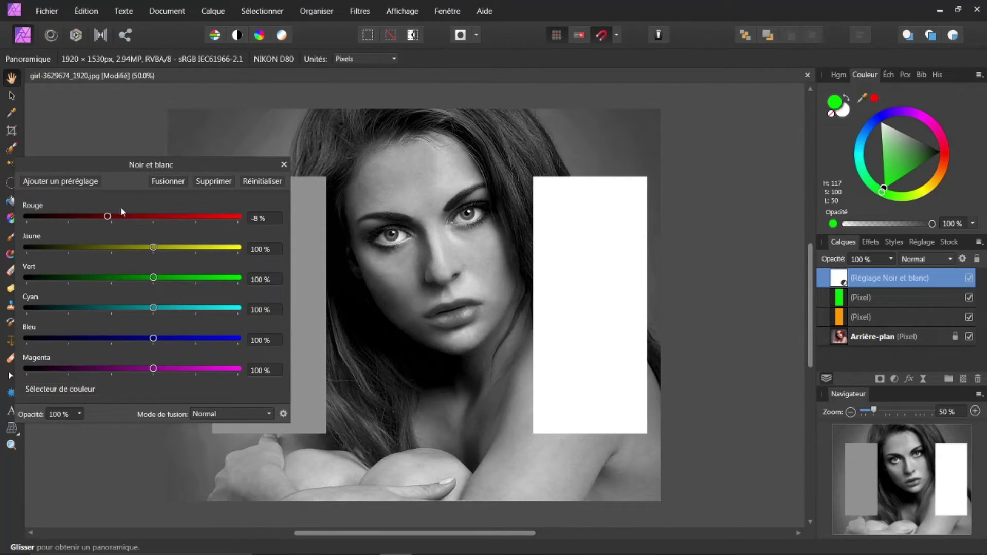
drag(166, 168, 679, 187)
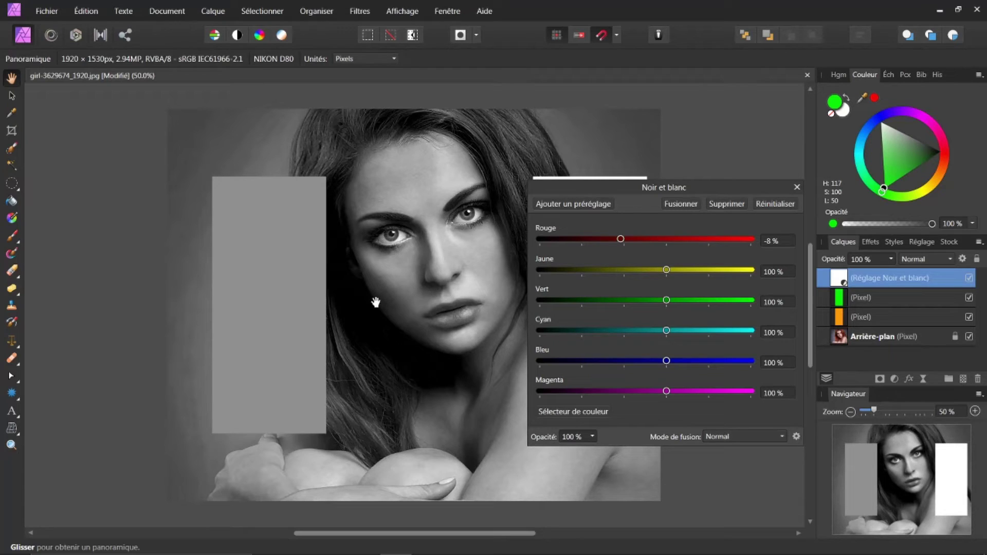
drag(693, 184, 780, 232)
drag(754, 317, 734, 312)
drag(794, 236, 871, 201)
drag(809, 309, 780, 303)
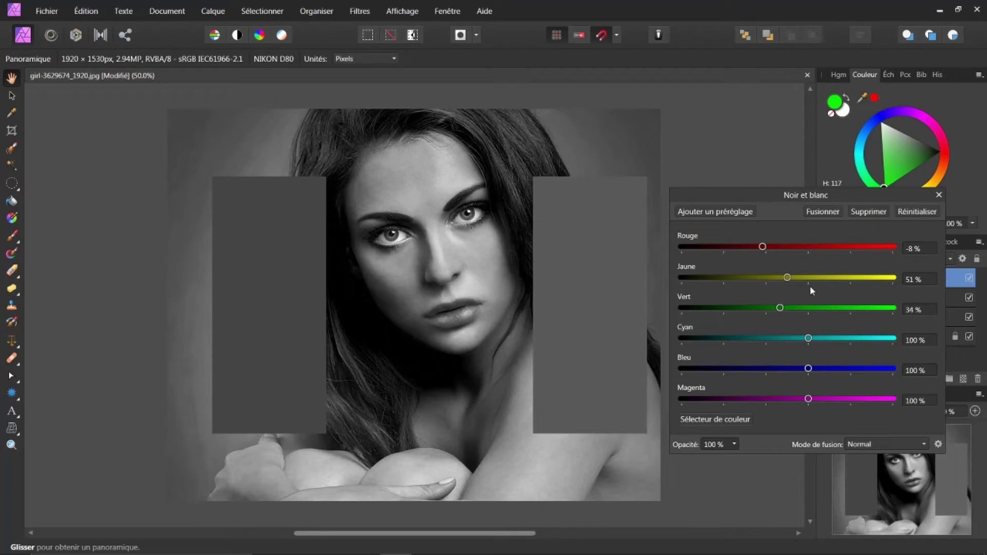
click(940, 195)
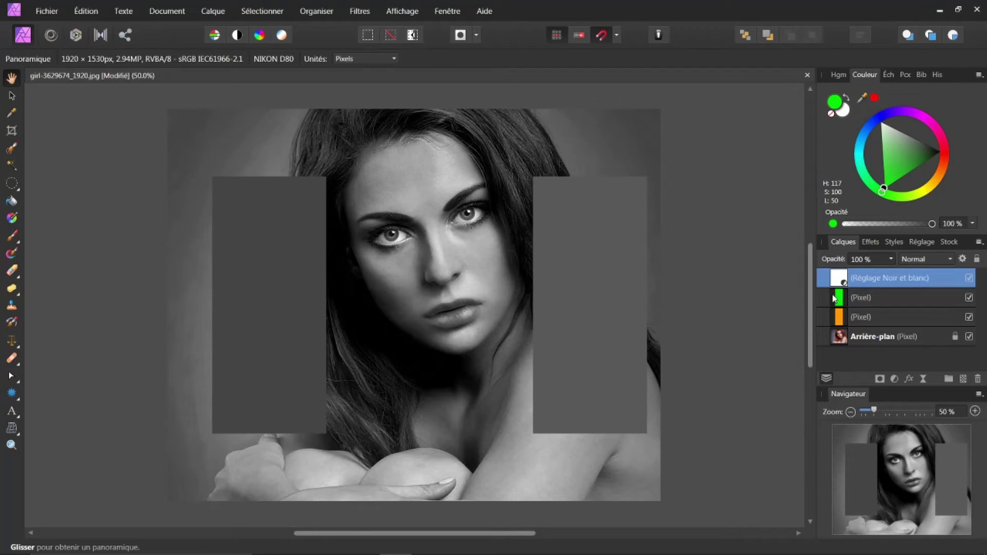
Nest the Noir et blanc adjustment inside the green rectangle's layer so it affects only that layer, and expand the layer.
click(968, 297)
click(969, 297)
double_click(891, 284)
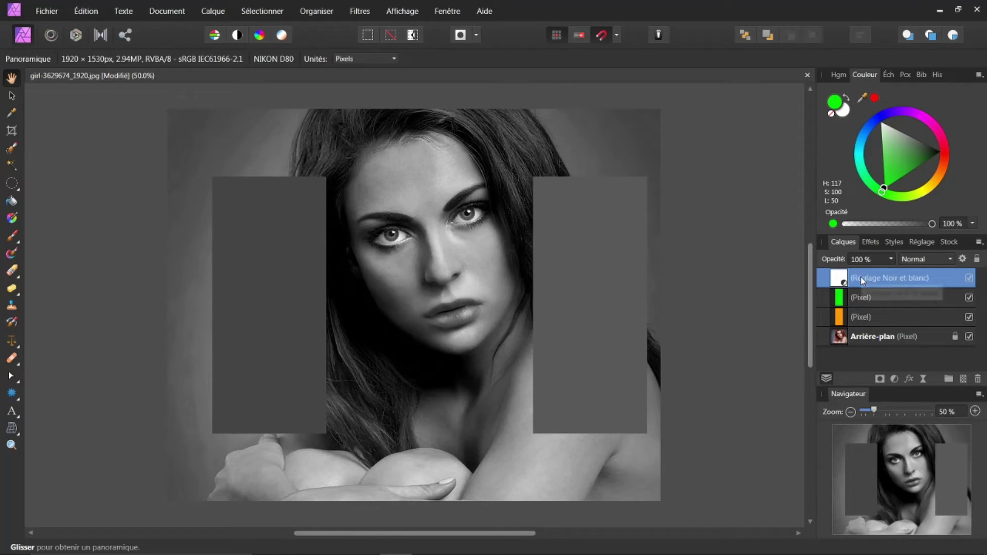
drag(839, 280, 873, 285)
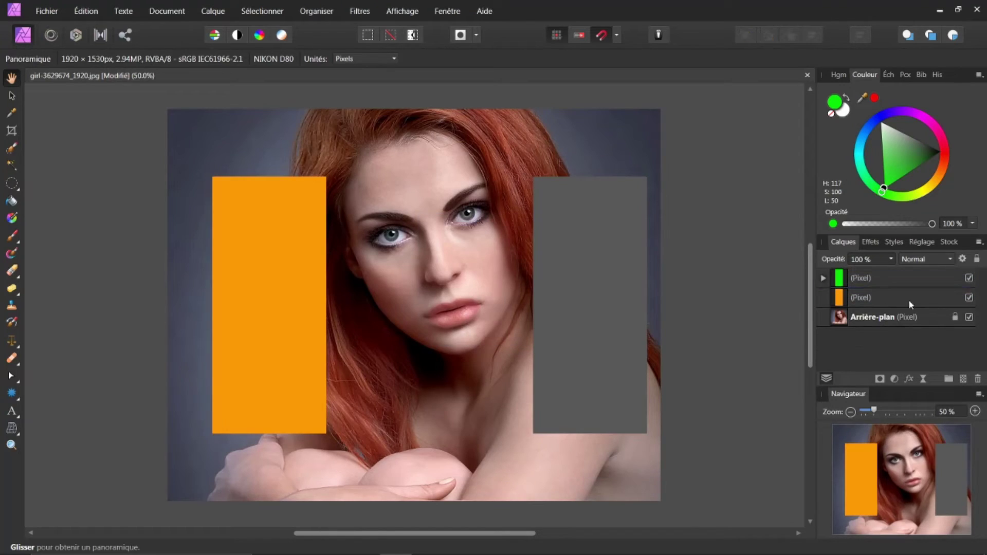
click(823, 278)
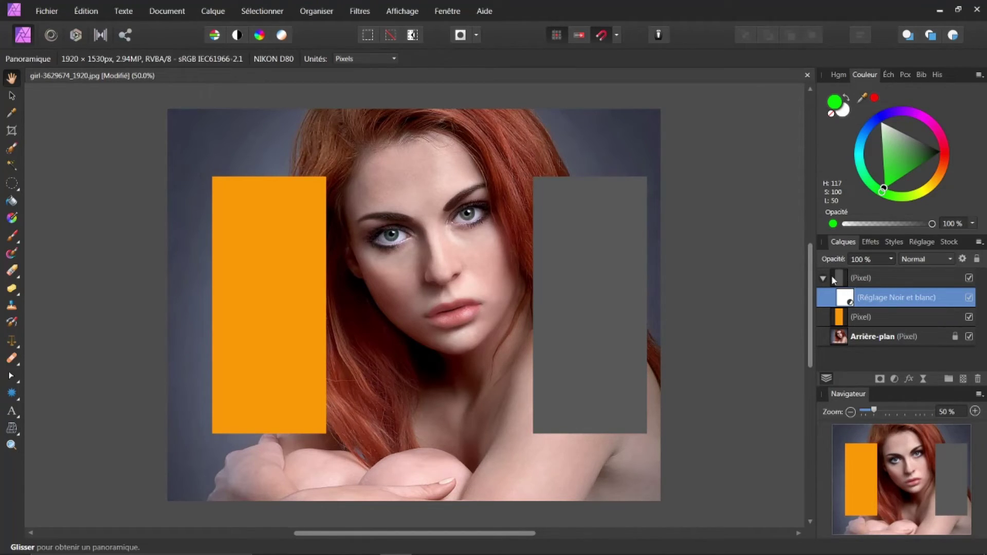
Move the Noir et blanc adjustment out of the green rectangle's layer, nest it inside the orange rectangle's layer and expand that layer.
click(969, 299)
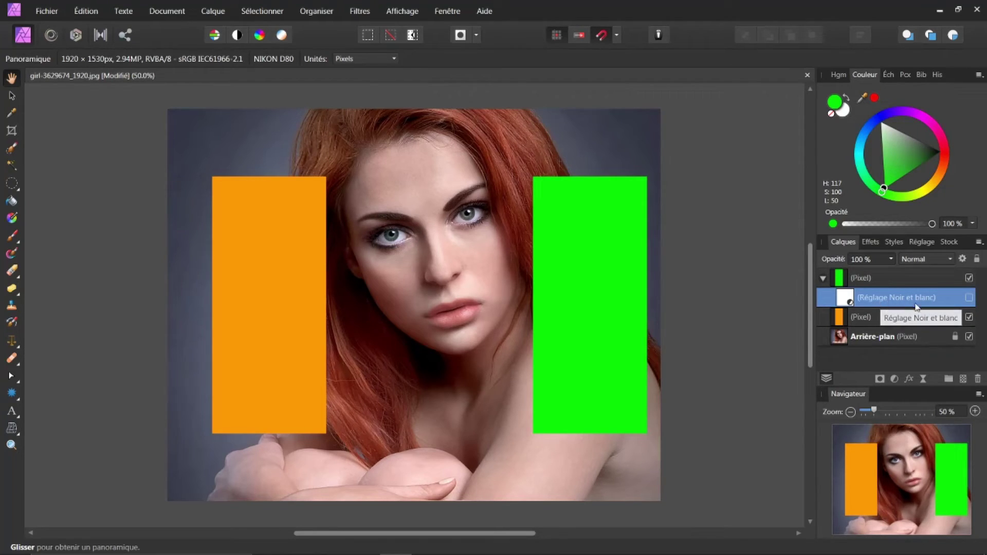
click(969, 298)
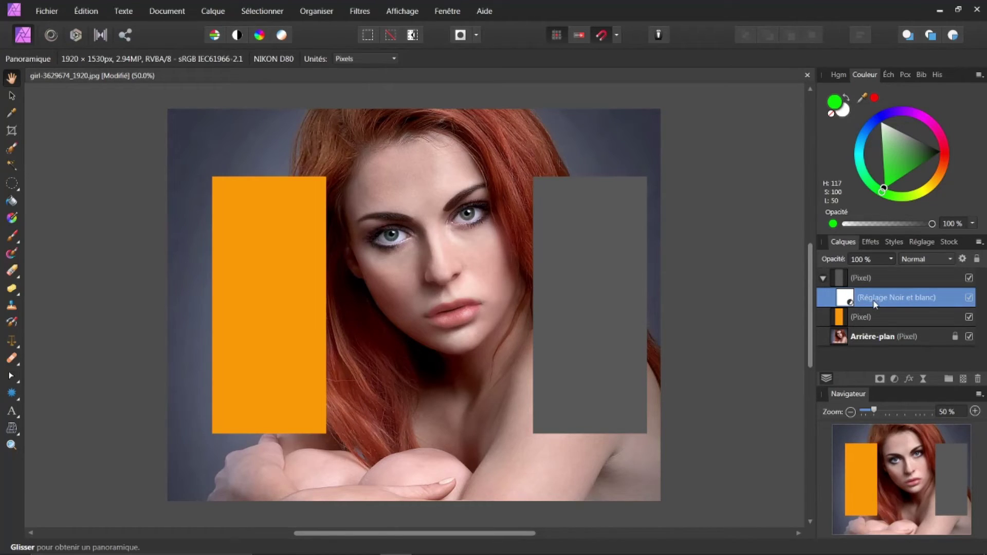
drag(870, 299, 862, 314)
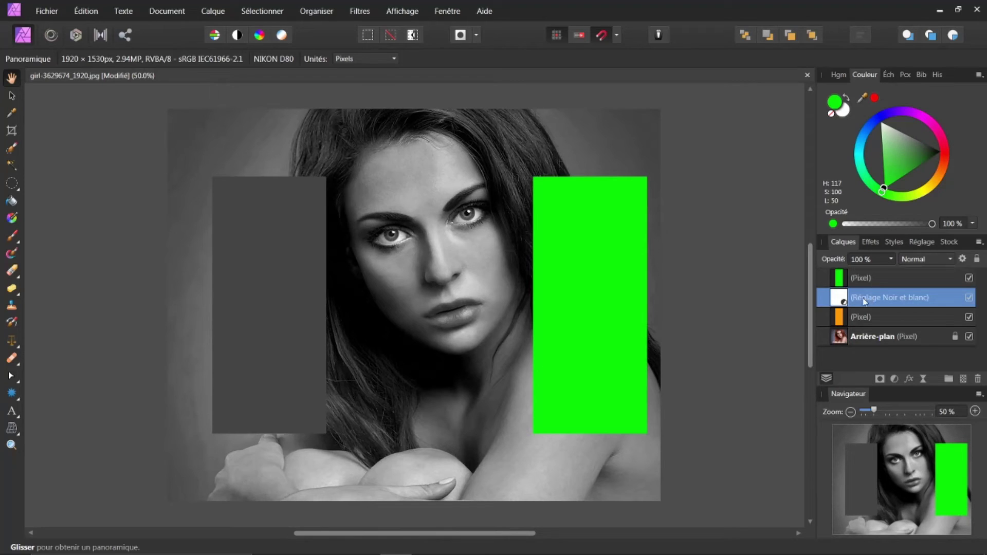
drag(861, 296, 857, 317)
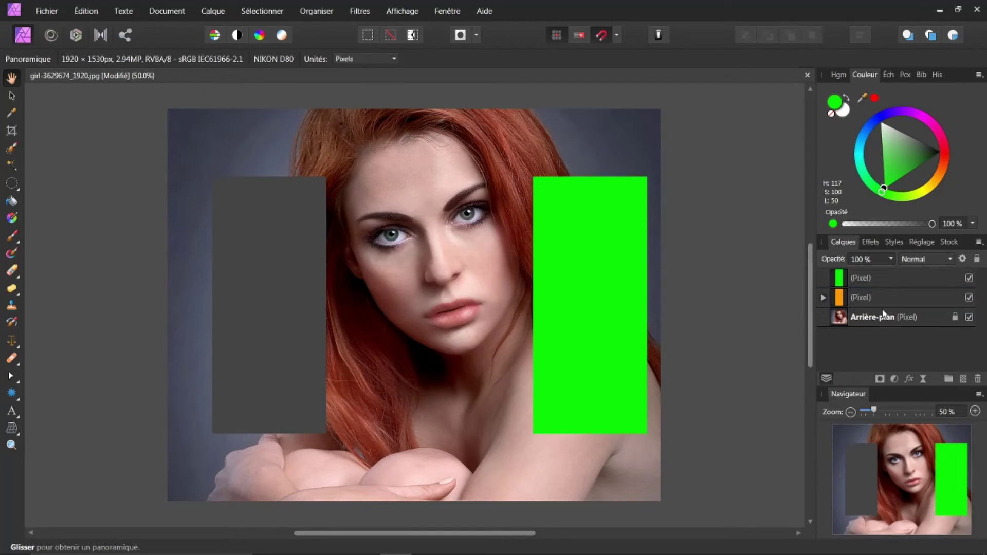
click(823, 297)
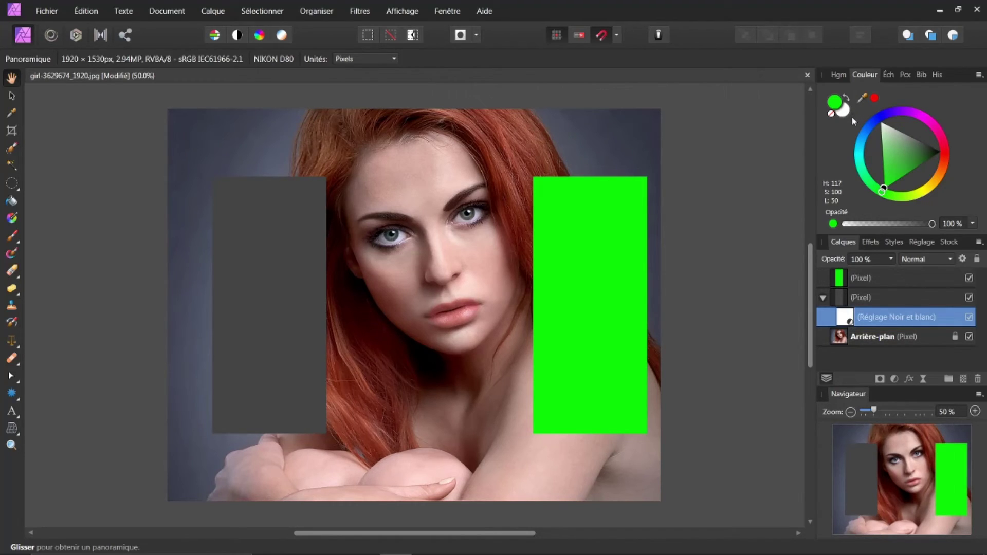
Brush with black on the nested Noir et blanc adjustment over the middle of the orange rectangle to bring its colour back there.
key(d)
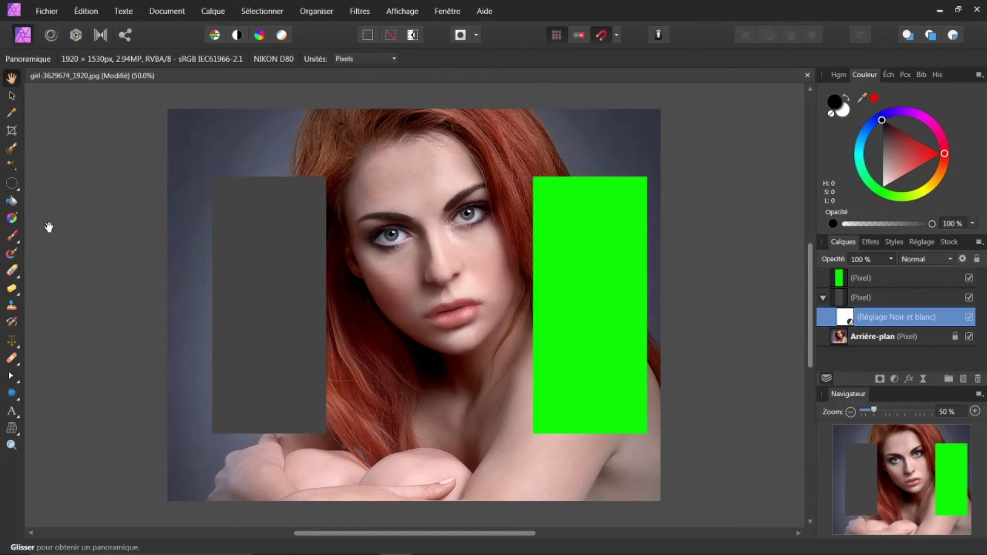
click(12, 237)
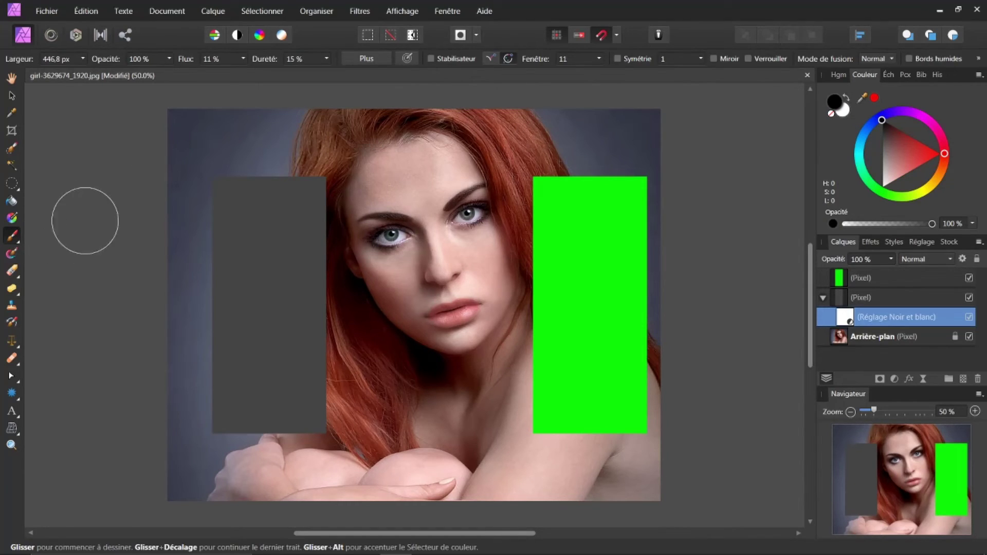
click(281, 285)
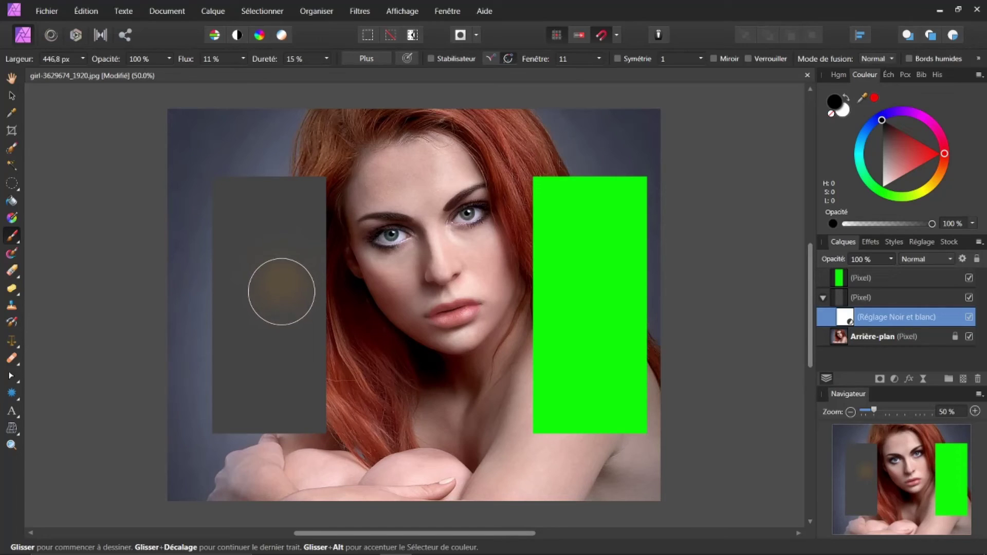
key(ctrl+z)
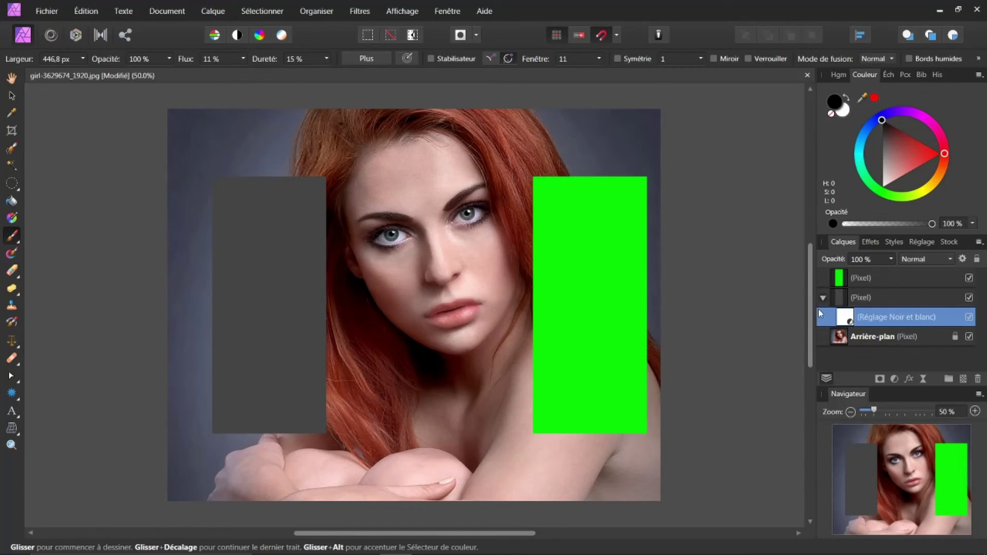
drag(281, 273, 278, 263)
key(ctrl+z)
click(969, 318)
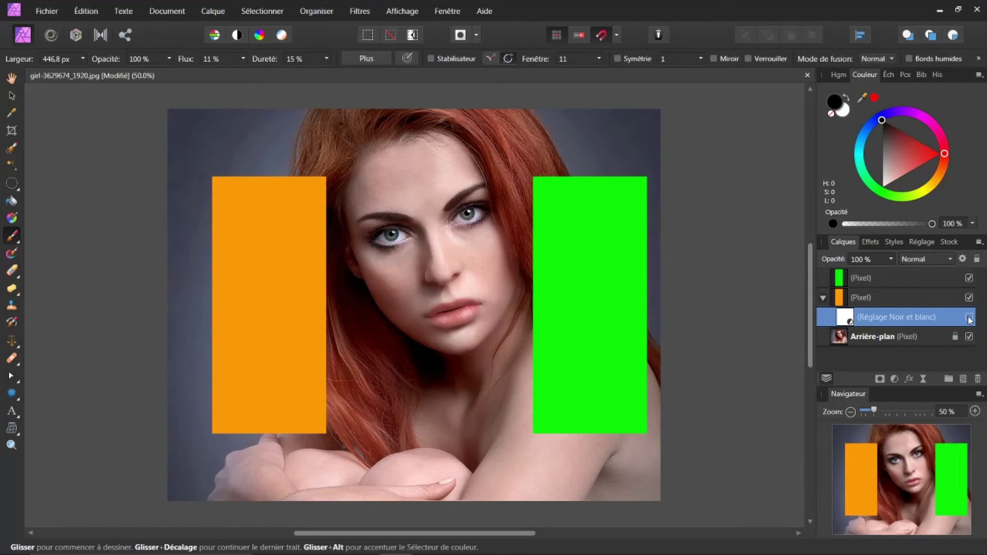
click(969, 318)
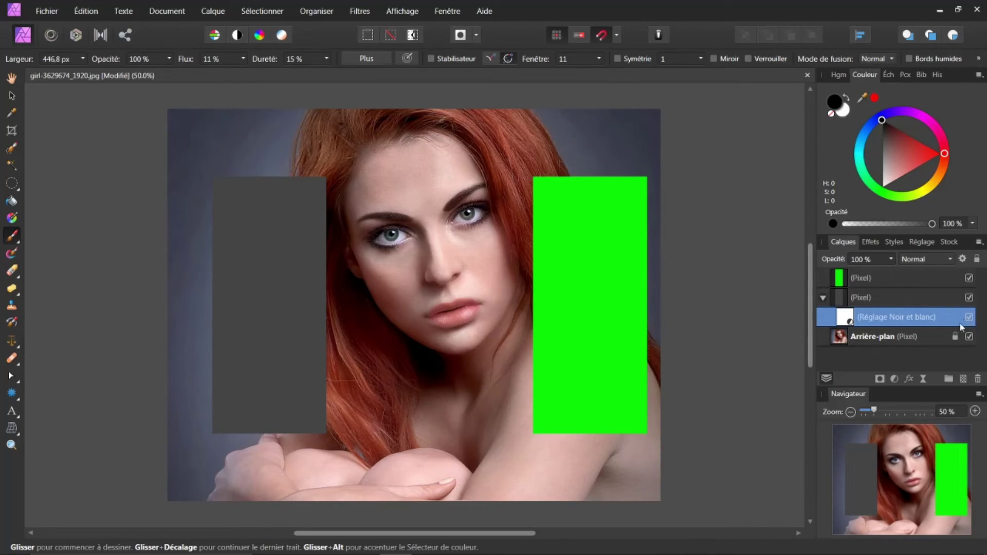
mouse_move(291, 291)
mouse_down()
mouse_move(277, 265)
mouse_move(280, 315)
mouse_move(279, 274)
mouse_move(274, 311)
mouse_move(280, 287)
mouse_up()
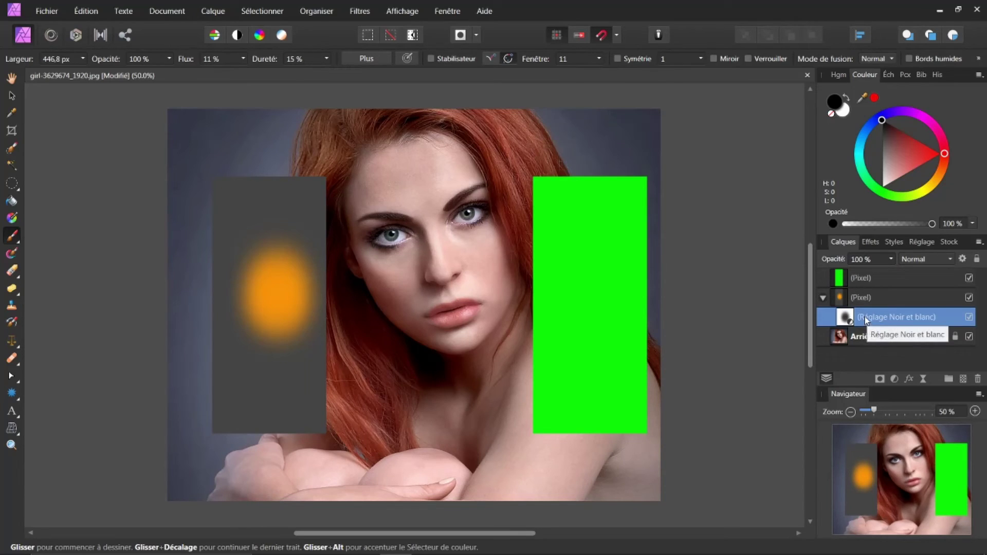
Move the Noir et blanc adjustment directly above the Arrière-plan layer and check the masked area with the orange rectangle temporarily hidden.
drag(836, 321, 839, 335)
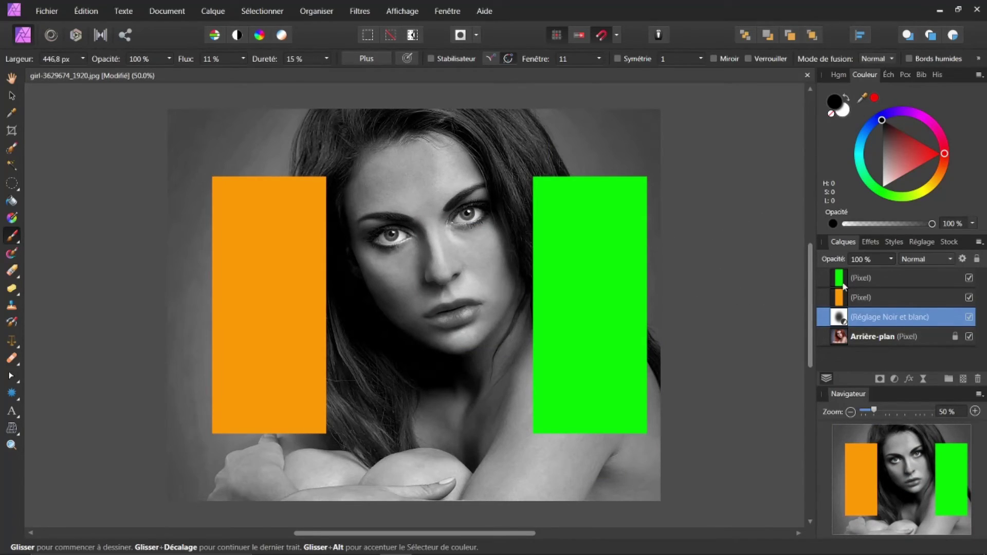
click(969, 298)
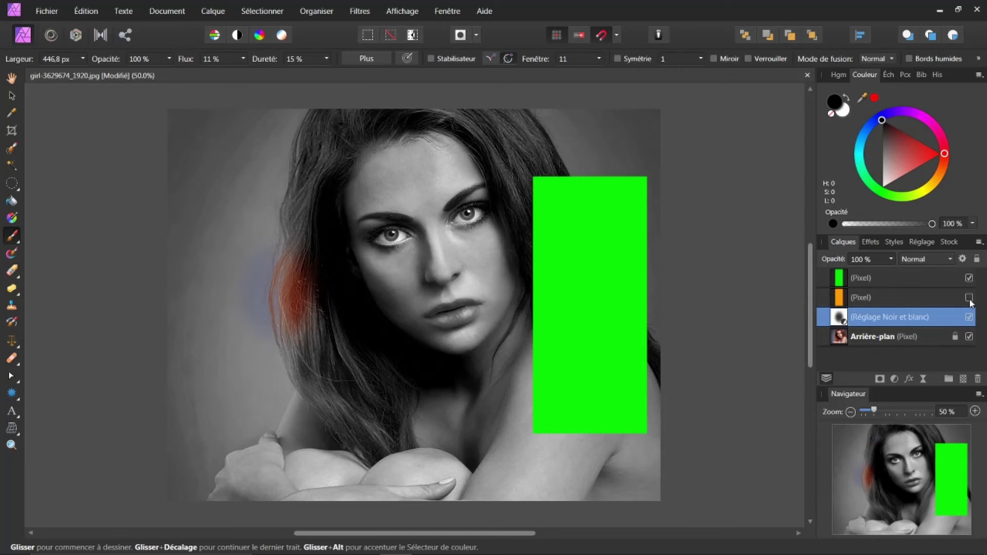
click(969, 298)
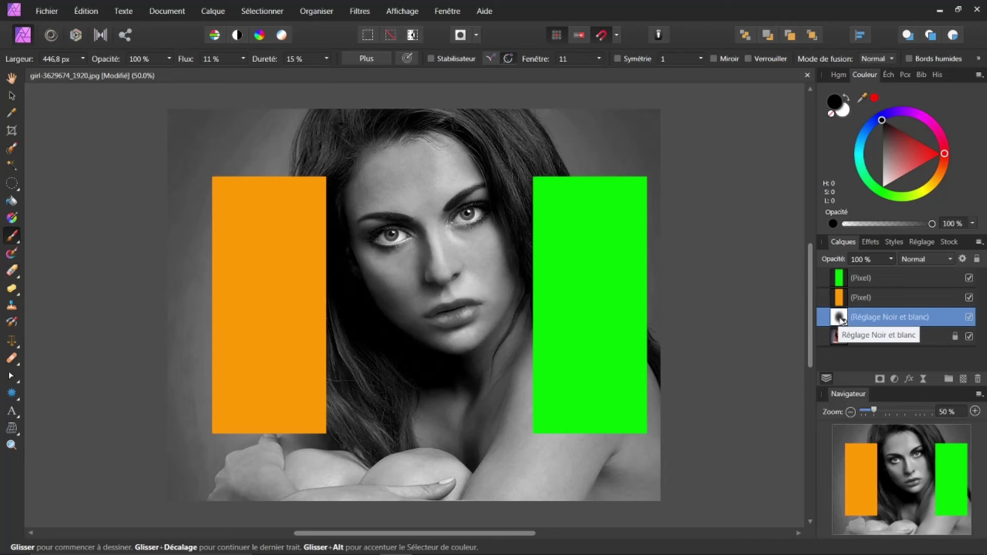
Hide the orange rectangle and brush black on the Noir et blanc adjustment to restore colour around the left-hand hair and cheek.
click(968, 297)
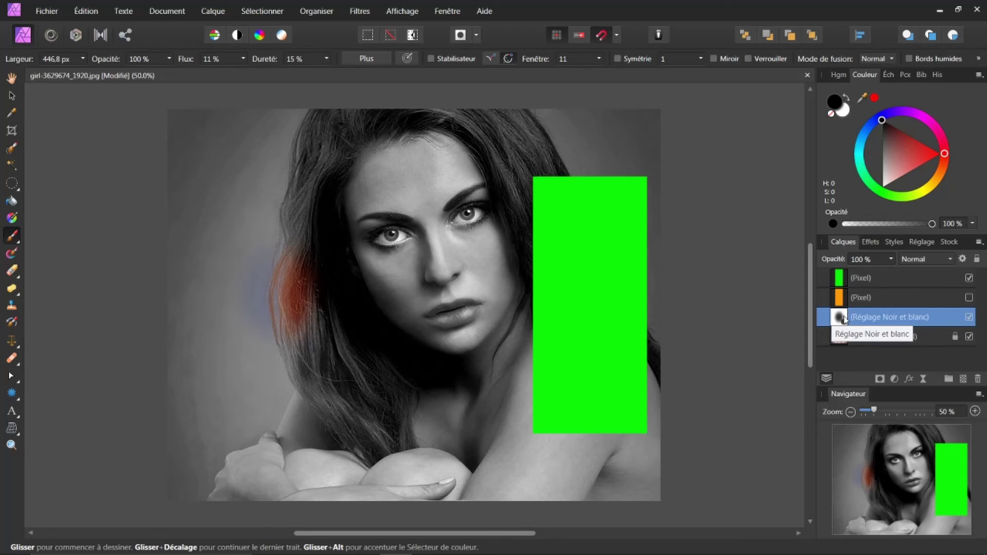
mouse_move(375, 234)
mouse_down()
mouse_move(319, 270)
mouse_move(322, 303)
mouse_move(332, 281)
mouse_move(344, 297)
mouse_move(346, 264)
mouse_move(363, 279)
mouse_move(351, 292)
mouse_move(337, 240)
mouse_move(356, 247)
mouse_move(354, 290)
mouse_move(313, 231)
mouse_move(328, 246)
mouse_move(301, 249)
mouse_move(322, 253)
mouse_move(290, 271)
mouse_move(356, 253)
mouse_move(373, 222)
mouse_move(373, 295)
mouse_move(418, 248)
mouse_move(403, 305)
mouse_move(388, 230)
mouse_move(341, 242)
mouse_move(377, 254)
mouse_move(328, 216)
mouse_move(290, 281)
mouse_move(338, 294)
mouse_move(306, 244)
mouse_move(273, 306)
mouse_move(297, 258)
mouse_move(251, 300)
mouse_move(324, 221)
mouse_move(332, 177)
mouse_move(283, 203)
mouse_move(277, 229)
mouse_move(325, 205)
mouse_move(352, 319)
mouse_up()
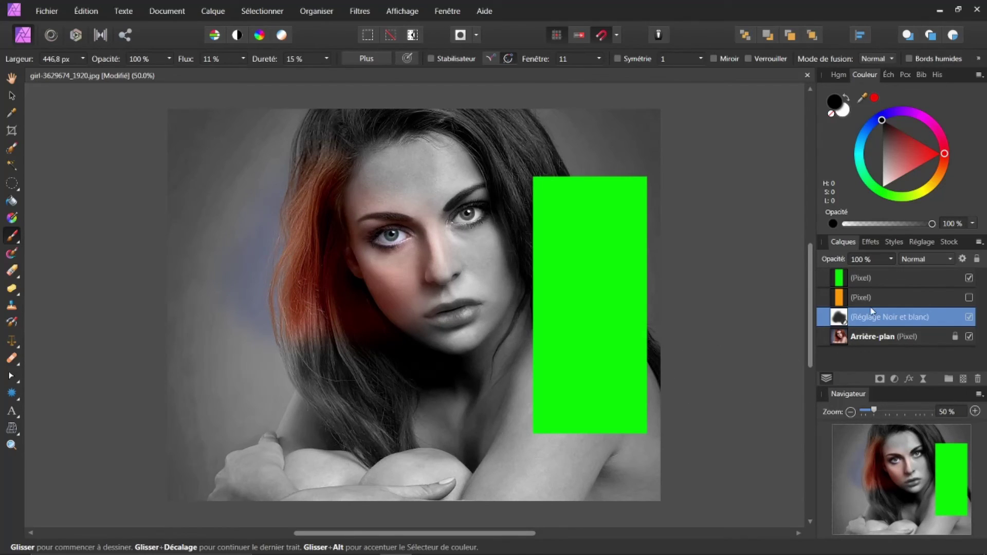
Move the Noir et blanc adjustment below the Arrière-plan layer and show the orange rectangle again.
drag(863, 316, 873, 352)
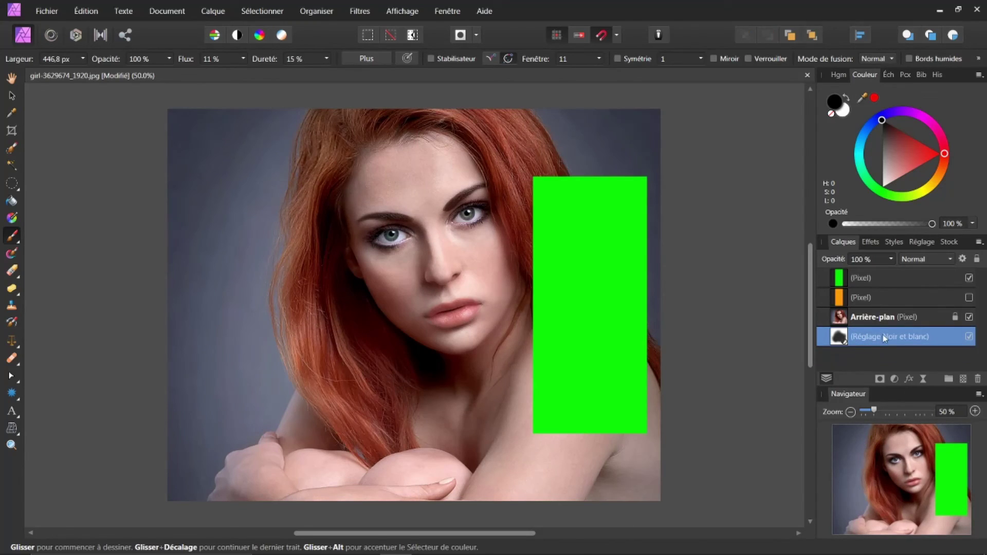
click(969, 298)
Move the Noir et blanc adjustment to the top of the layer stack so it affects both rectangles and the portrait.
double_click(855, 336)
drag(867, 308, 871, 272)
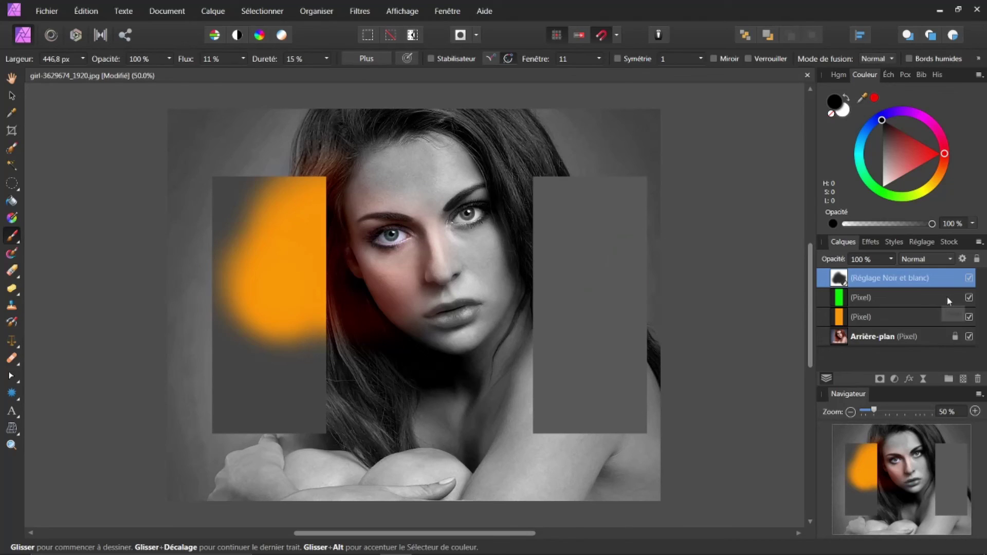
click(970, 317)
Switch the brush colour to white and paint over the coloured areas to restore the Noir et blanc adjustment everywhere.
click(847, 99)
mouse_move(340, 227)
mouse_down()
mouse_move(380, 324)
mouse_move(406, 221)
mouse_up()
mouse_move(347, 273)
mouse_down()
mouse_move(334, 173)
mouse_move(304, 310)
mouse_move(305, 170)
mouse_move(296, 310)
mouse_move(236, 250)
mouse_move(292, 125)
mouse_move(252, 279)
mouse_move(256, 320)
mouse_move(275, 262)
mouse_move(246, 304)
mouse_move(345, 312)
mouse_move(246, 303)
mouse_move(353, 338)
mouse_move(303, 358)
mouse_move(403, 195)
mouse_move(340, 308)
mouse_move(202, 345)
mouse_move(377, 210)
mouse_move(387, 259)
mouse_move(317, 237)
mouse_move(232, 344)
mouse_move(272, 162)
mouse_up()
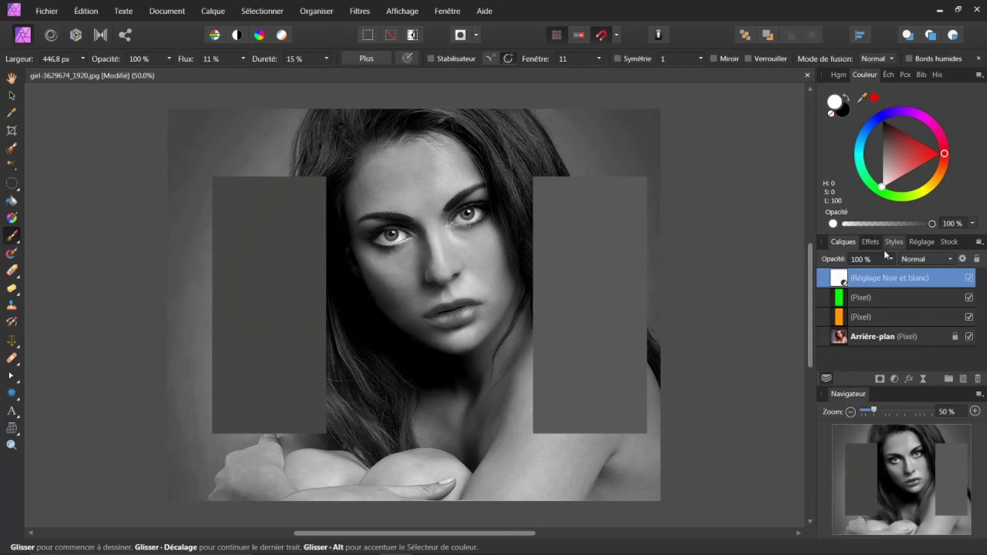
Nest the Noir et blanc adjustment inside the green rectangle's layer so it affects only that rectangle.
double_click(856, 278)
drag(855, 278, 854, 304)
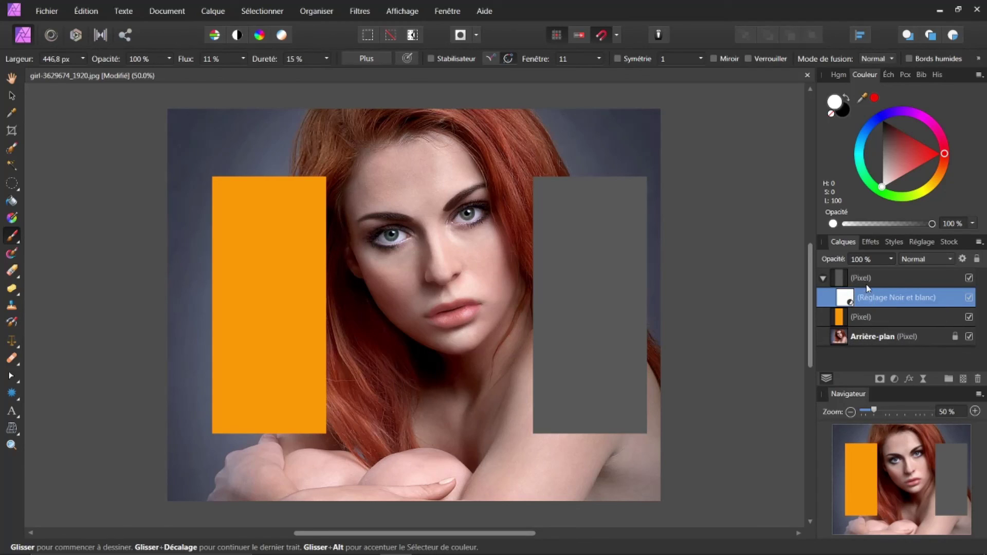
Move the Noir et blanc adjustment between the two rectangle layers, then nest it inside the orange rectangle's layer.
double_click(866, 297)
drag(851, 298, 865, 307)
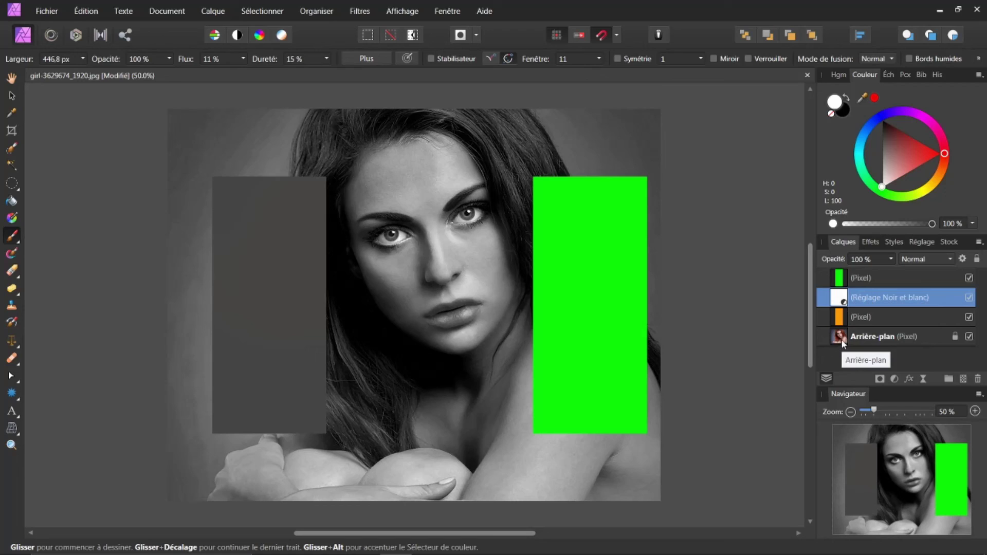
mouse_move(867, 299)
mouse_down()
mouse_move(863, 323)
mouse_move(858, 316)
mouse_up()
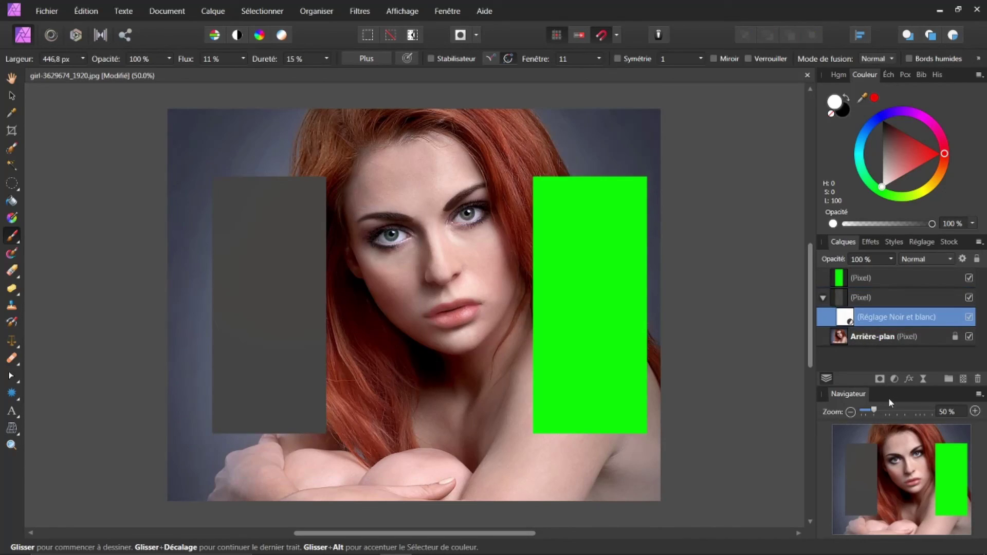